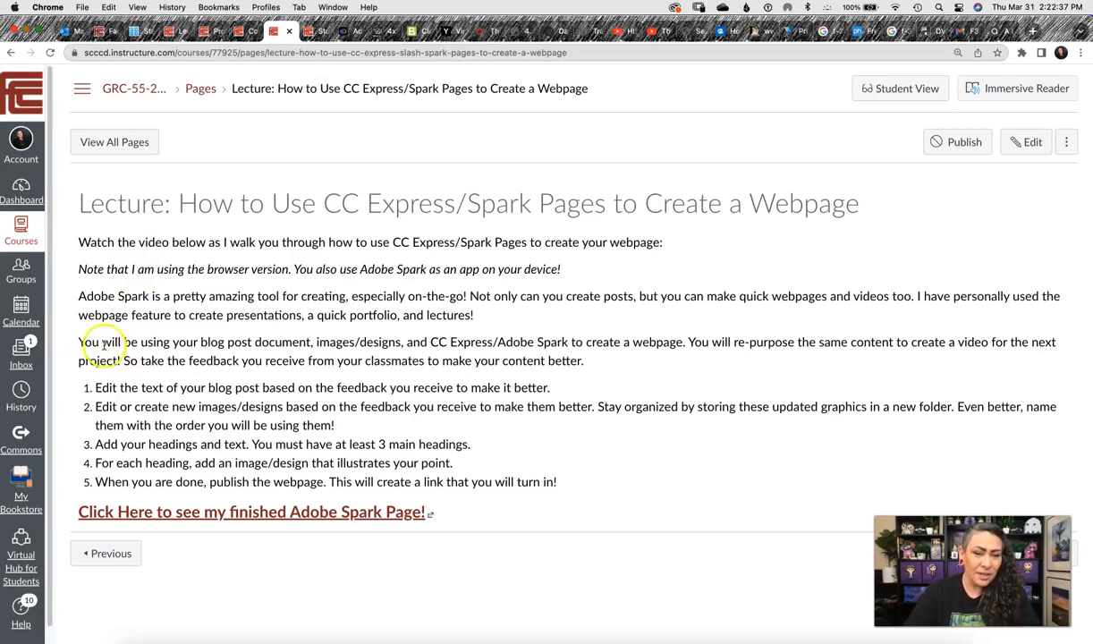
Read the assignment instructions on using CC Express/Adobe Spark, applying classmates' feedback, and editing the blog text and images, highlighting key passages
{"action": "left_click_drag", "start_coordinate": [141, 342], "coordinate": [569, 343]}
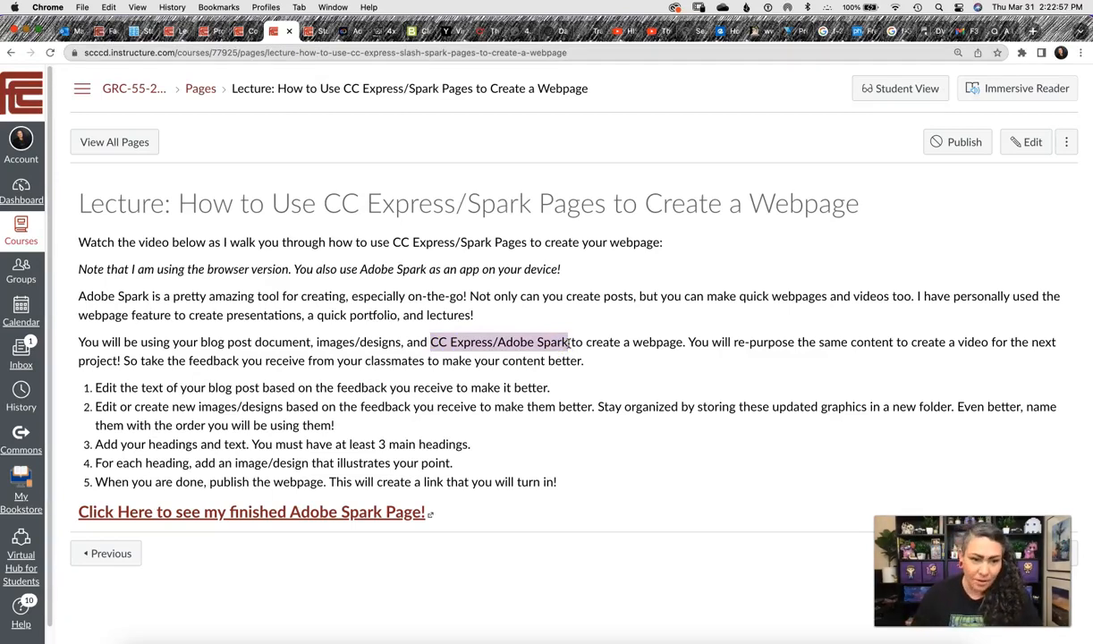
{"action": "left_click_drag", "start_coordinate": [122, 360], "coordinate": [588, 367]}
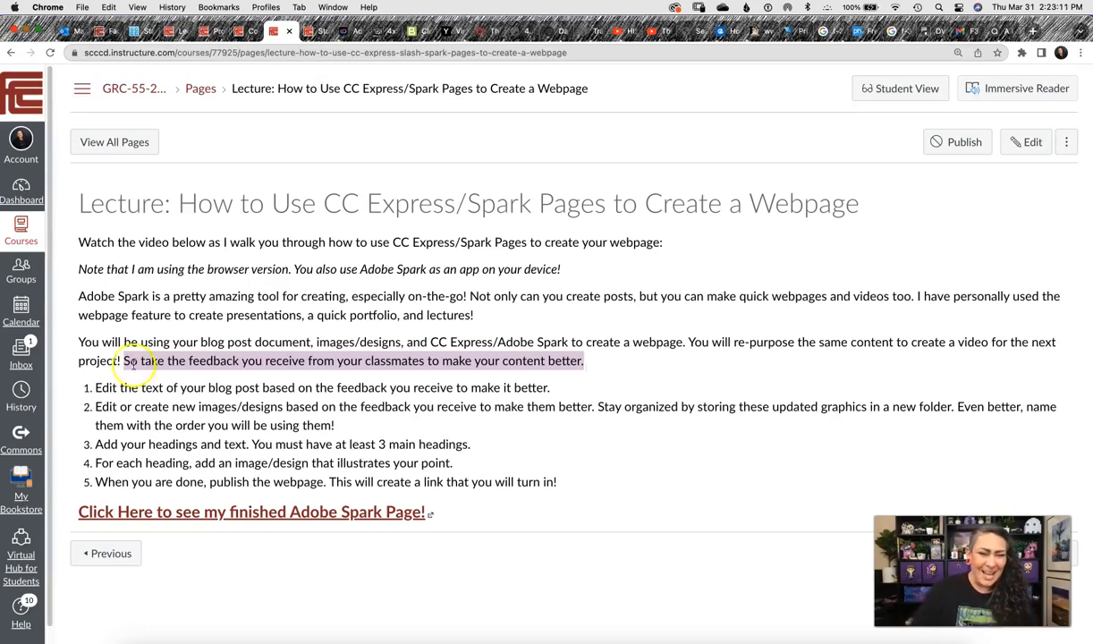
{"action": "left_click_drag", "start_coordinate": [96, 388], "coordinate": [562, 388]}
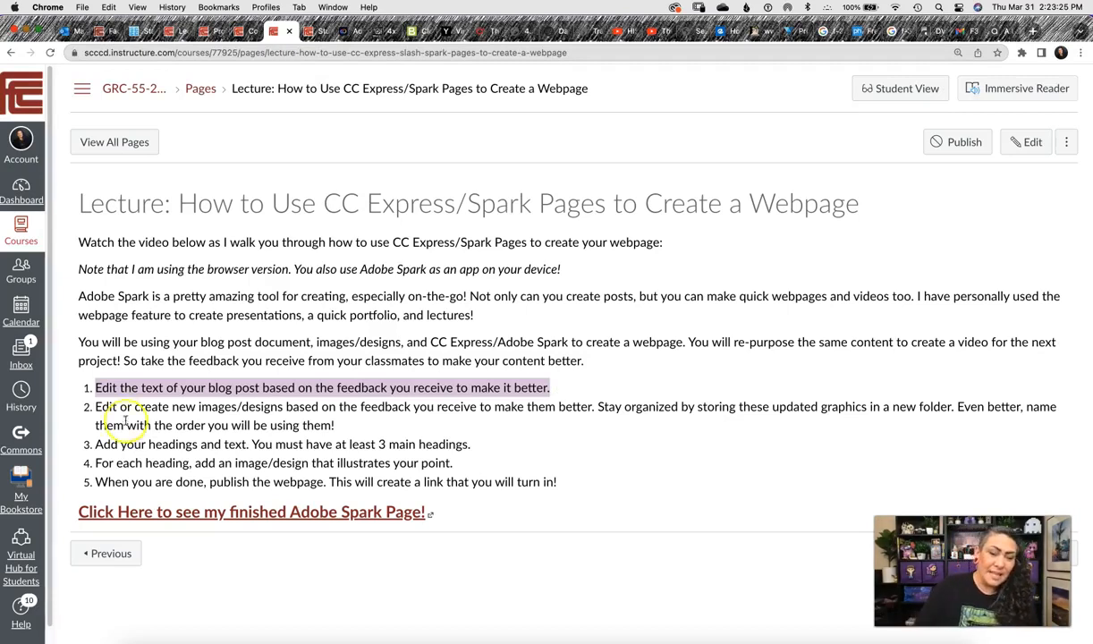
{"action": "left_click_drag", "start_coordinate": [95, 407], "coordinate": [284, 408]}
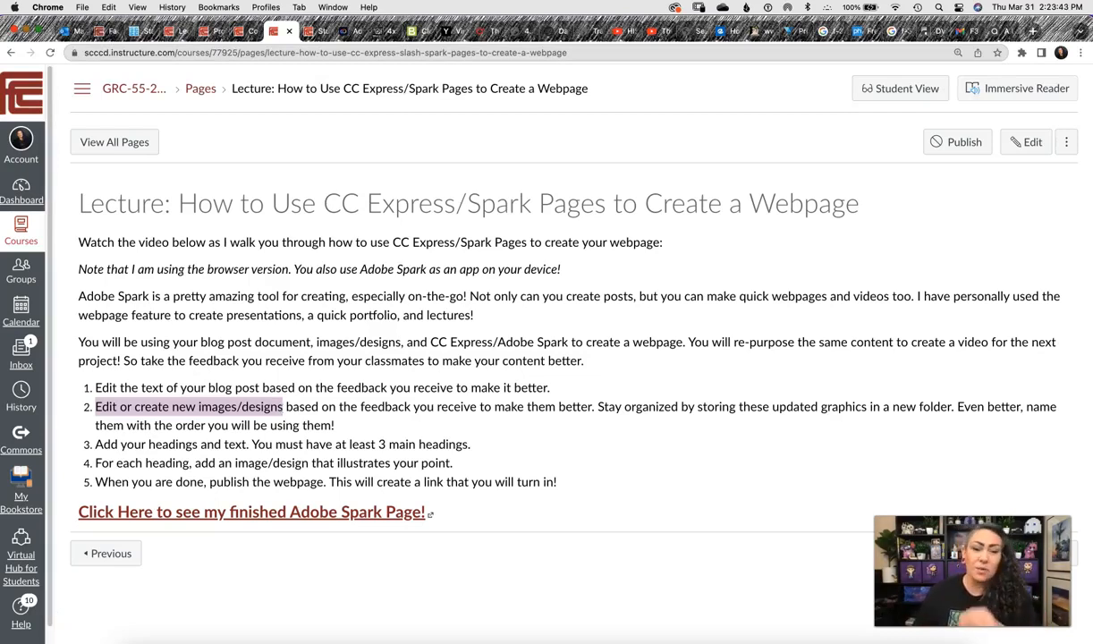
Bring Finder's Webpage Files folder into view to examine its numbered images, then return to the lecture page
{"action": "key", "text": "super+Tab"}
{"action": "left_click_drag", "start_coordinate": [934, 435], "coordinate": [543, 93]}
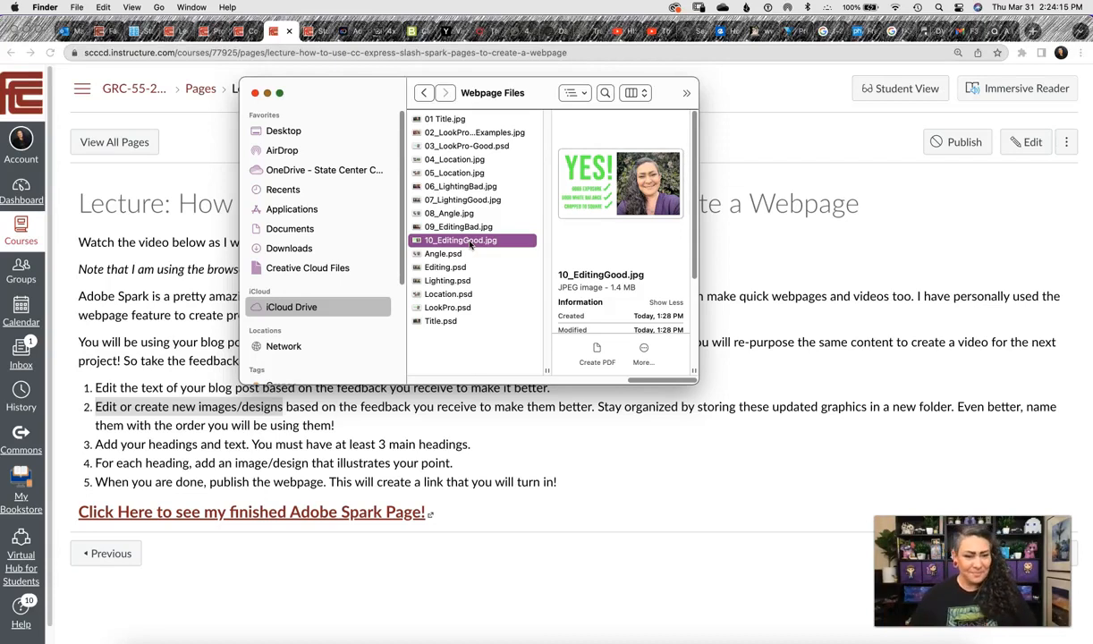
{"action": "left_click_drag", "start_coordinate": [389, 94], "coordinate": [875, 580]}
{"action": "left_click", "coordinate": [508, 439]}
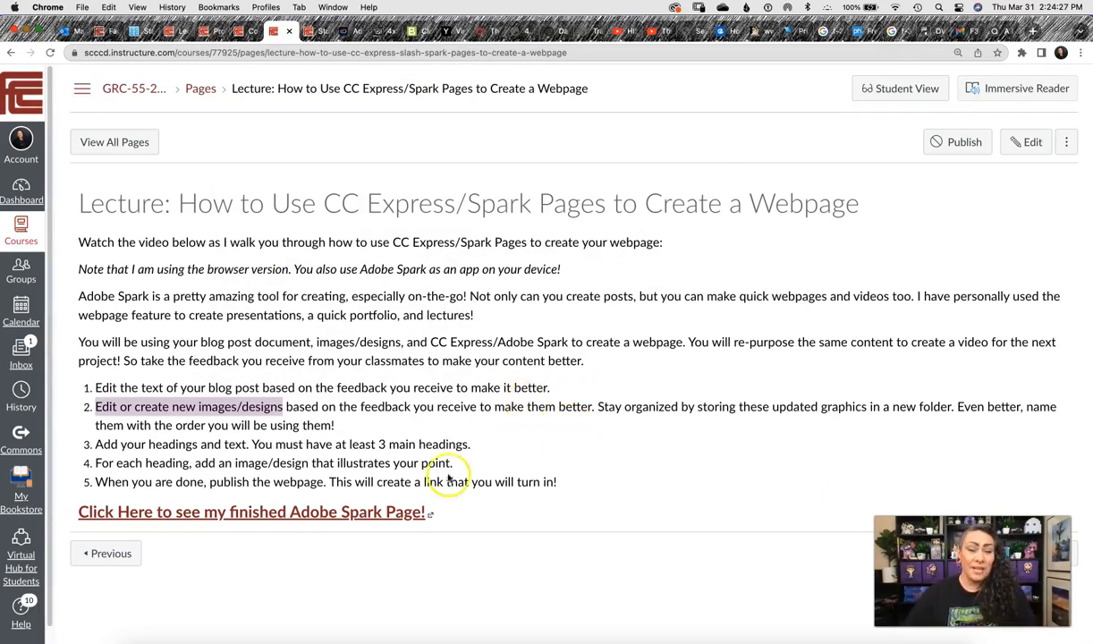
Read the instructions on adding headings and text and an image/design for each heading, highlighting the key phrases
{"action": "left_click_drag", "start_coordinate": [148, 445], "coordinate": [265, 445]}
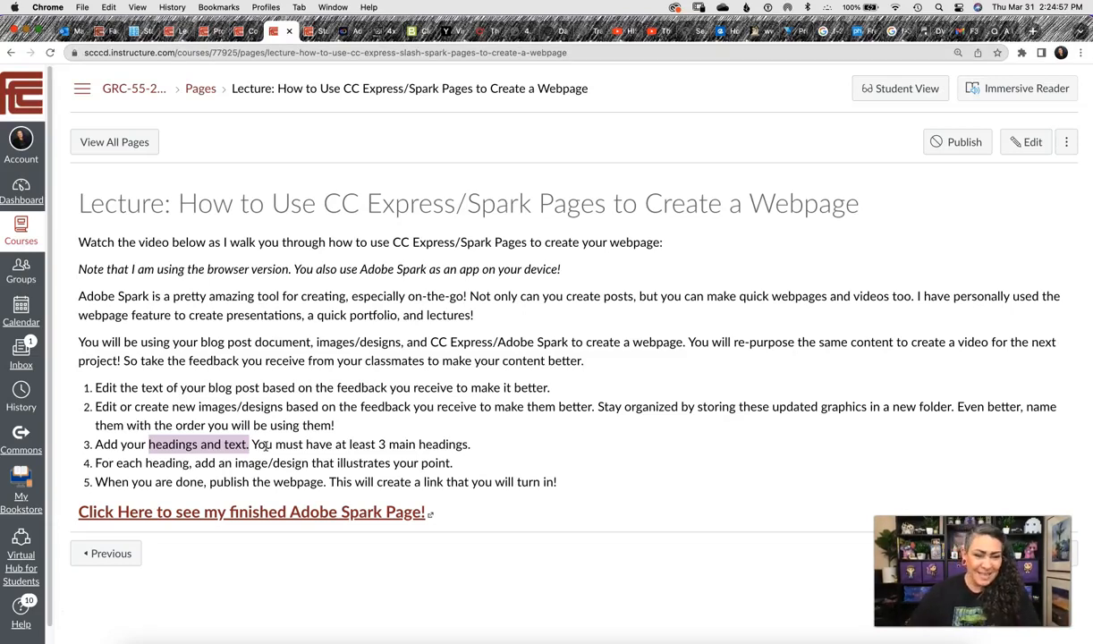
{"action": "left_click", "coordinate": [149, 462]}
{"action": "left_click_drag", "start_coordinate": [149, 462], "coordinate": [312, 460]}
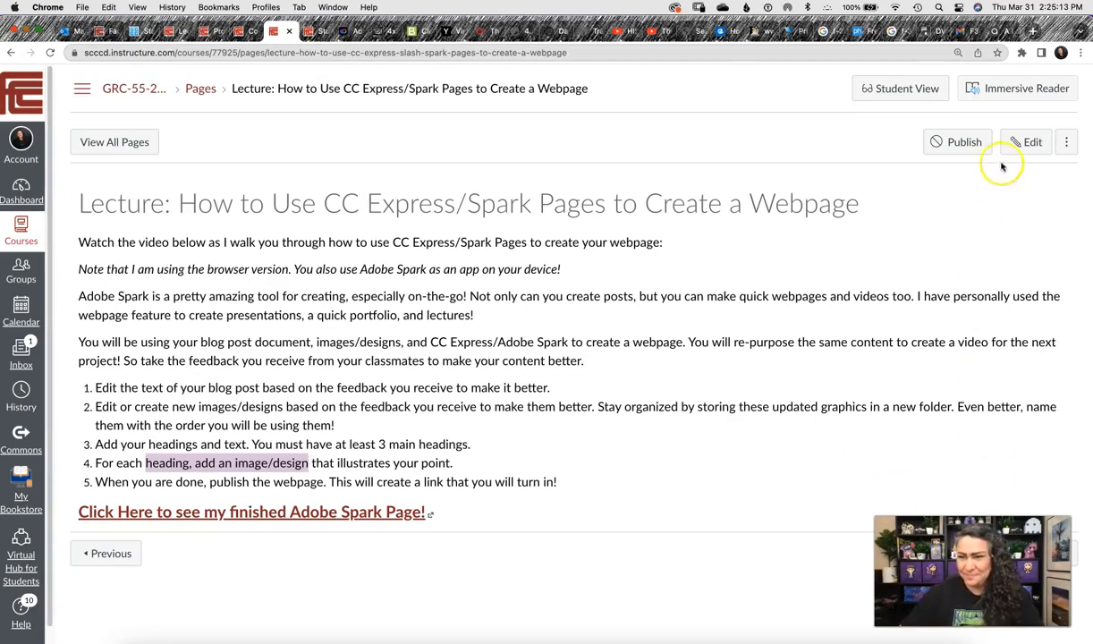
{"action": "left_click", "coordinate": [1037, 220]}
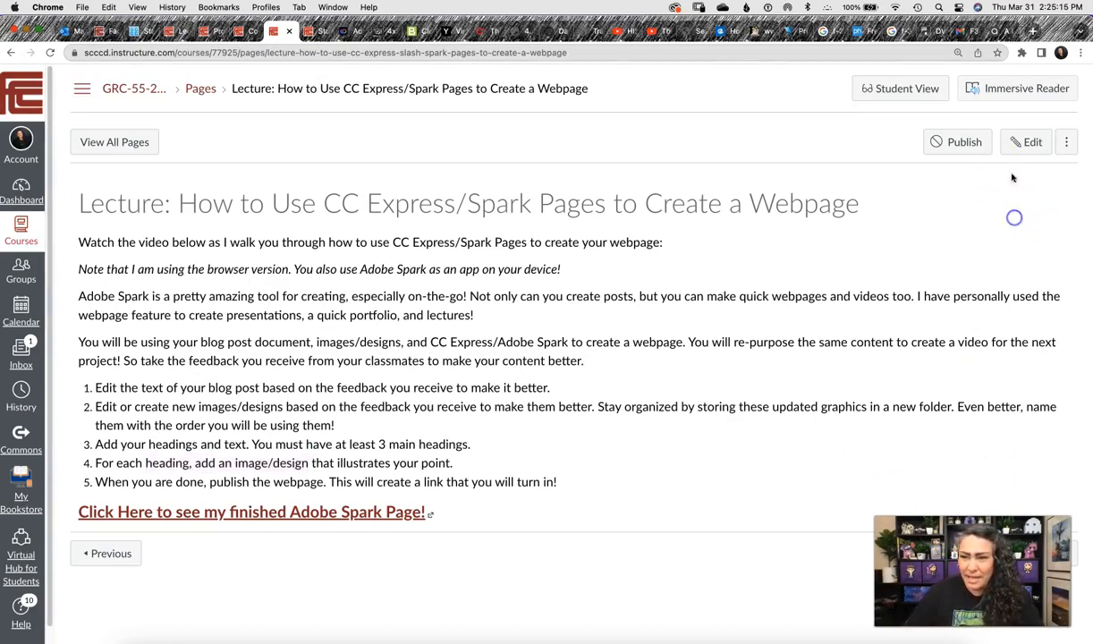
Arrange the browser window beside the BlogPost_Finished Word document, with the Webpage Files Finder window over the document
{"action": "left_click_drag", "start_coordinate": [1037, 29], "coordinate": [299, 8]}
{"action": "left_click_drag", "start_coordinate": [346, 239], "coordinate": [563, 259]}
{"action": "left_click_drag", "start_coordinate": [962, 27], "coordinate": [1025, 8]}
{"action": "key", "text": "super+Tab"}
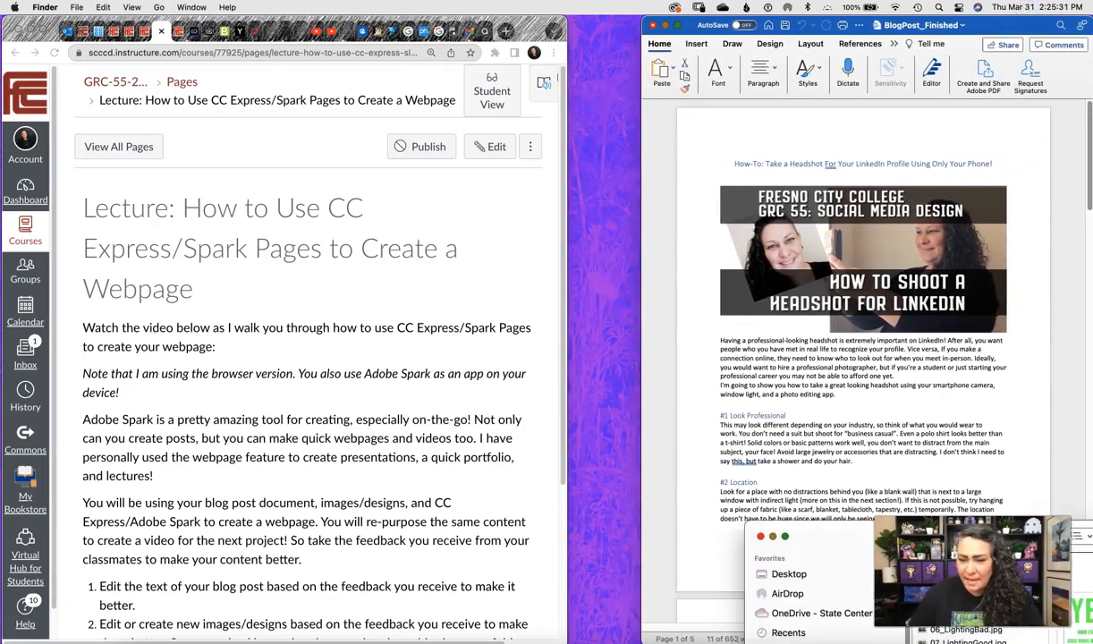
{"action": "left_click_drag", "start_coordinate": [834, 544], "coordinate": [362, 111]}
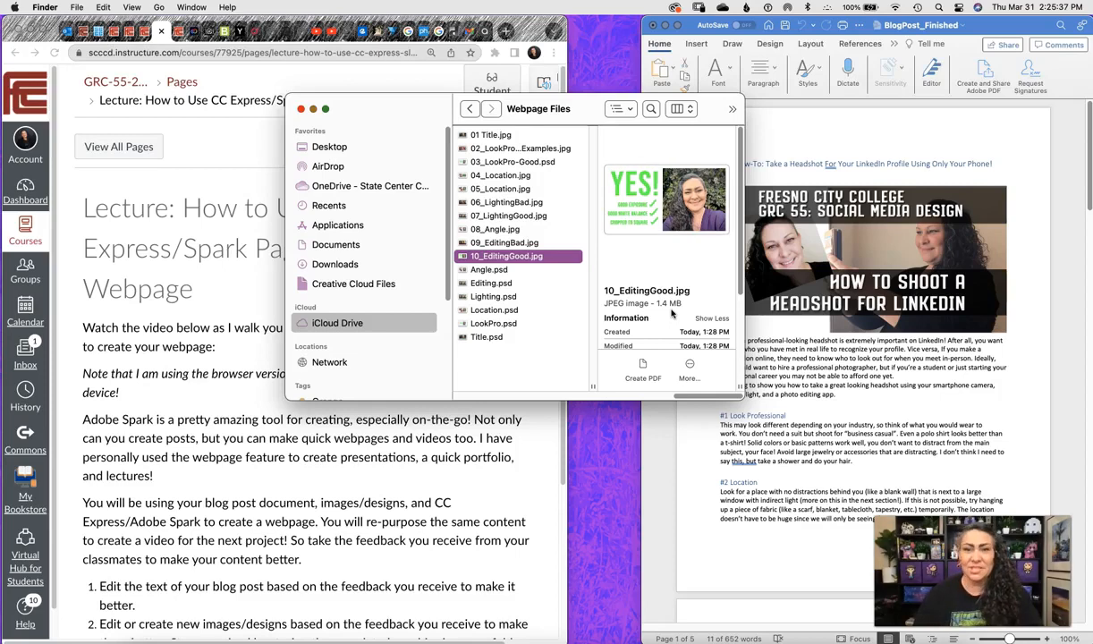
{"action": "left_click_drag", "start_coordinate": [407, 120], "coordinate": [732, 209]}
Switch to the GRC 55 projects in Adobe Creative Cloud Express, widen the browser window, and create a new web page
{"action": "left_click", "coordinate": [188, 33]}
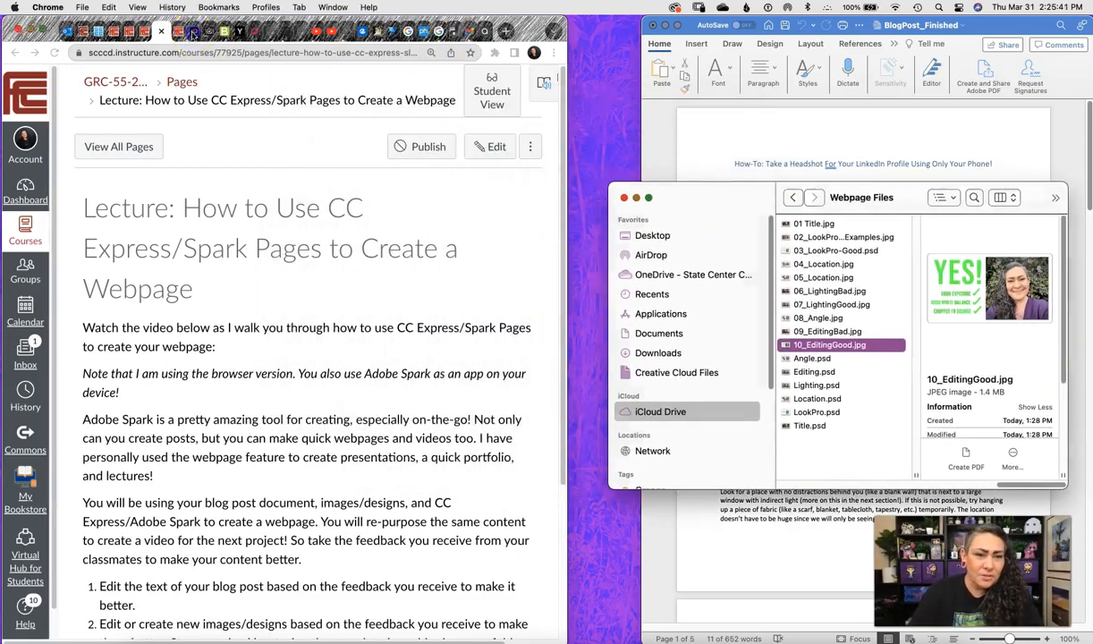
{"action": "left_click_drag", "start_coordinate": [567, 185], "coordinate": [641, 183]}
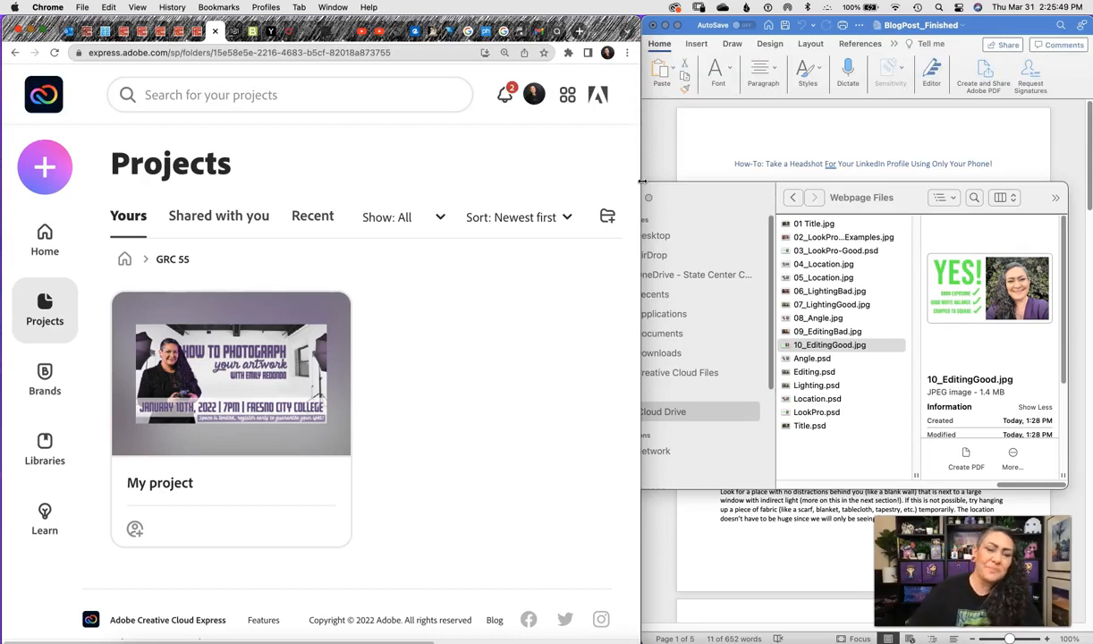
{"action": "left_click", "coordinate": [45, 170]}
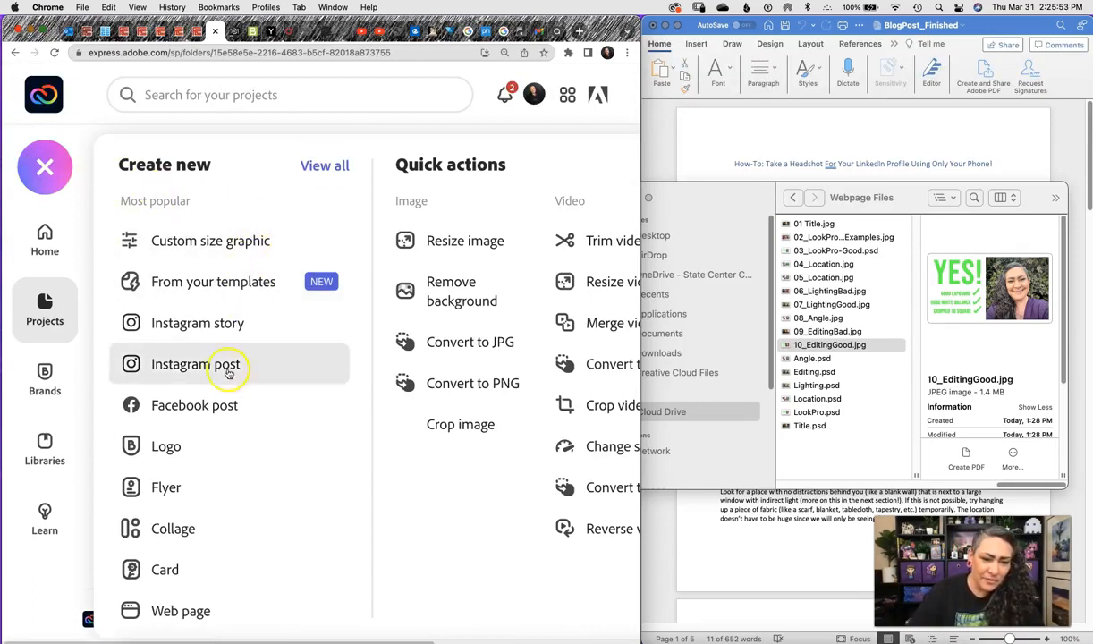
{"action": "left_click", "coordinate": [212, 613]}
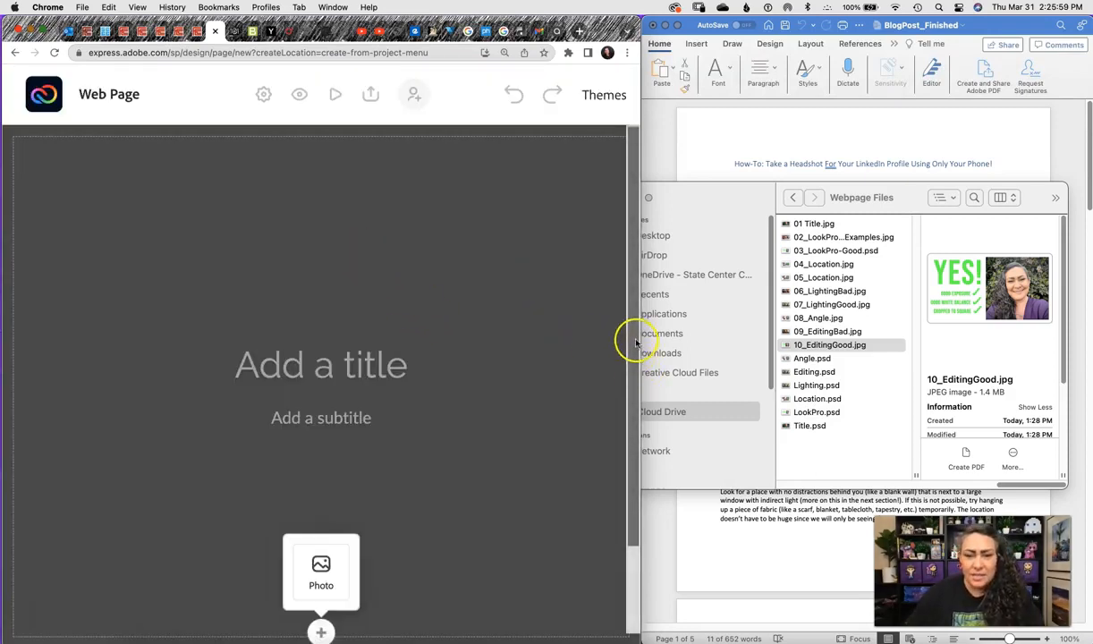
Examine the blank web page's title and subtitle placeholders and the content types available below them
{"action": "left_click_drag", "start_coordinate": [634, 341], "coordinate": [624, 424]}
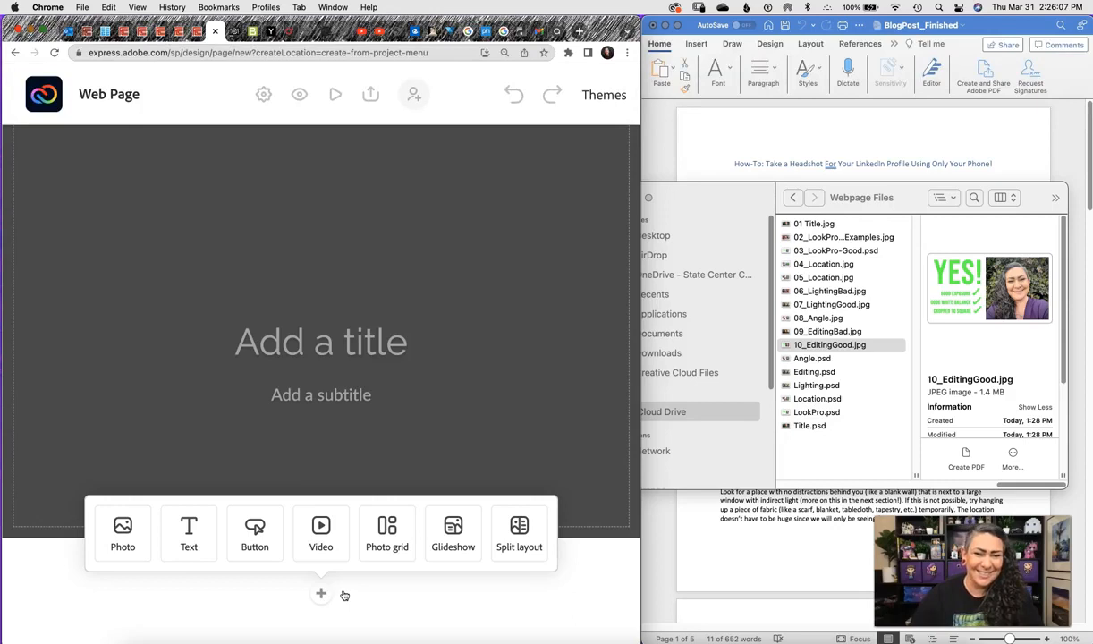
{"action": "left_click", "coordinate": [346, 346]}
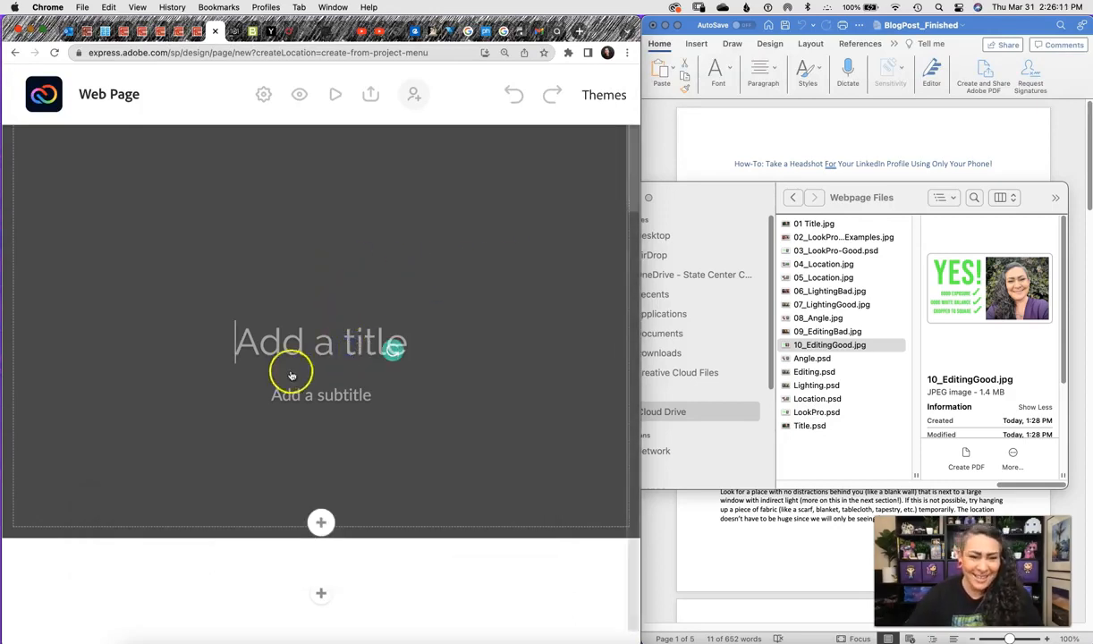
{"action": "left_click", "coordinate": [318, 395]}
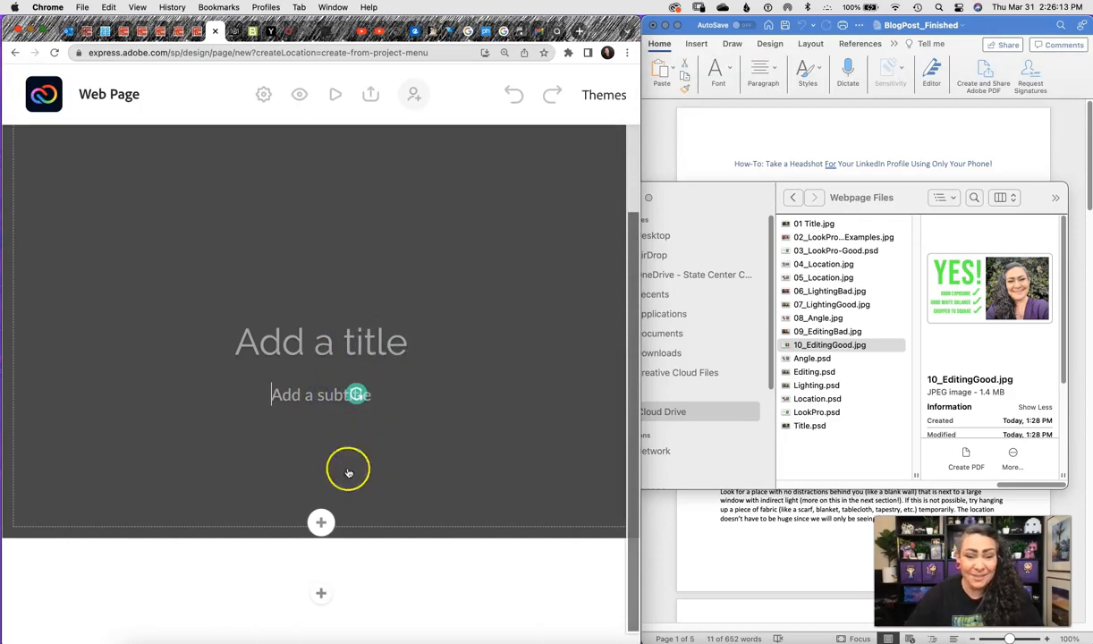
Upload 01 Title.jpg from GRC 55 > Course Materials > BlogPost > Professional Profile Photo > Webpage Files as the title section's background photo
{"action": "left_click", "coordinate": [321, 523]}
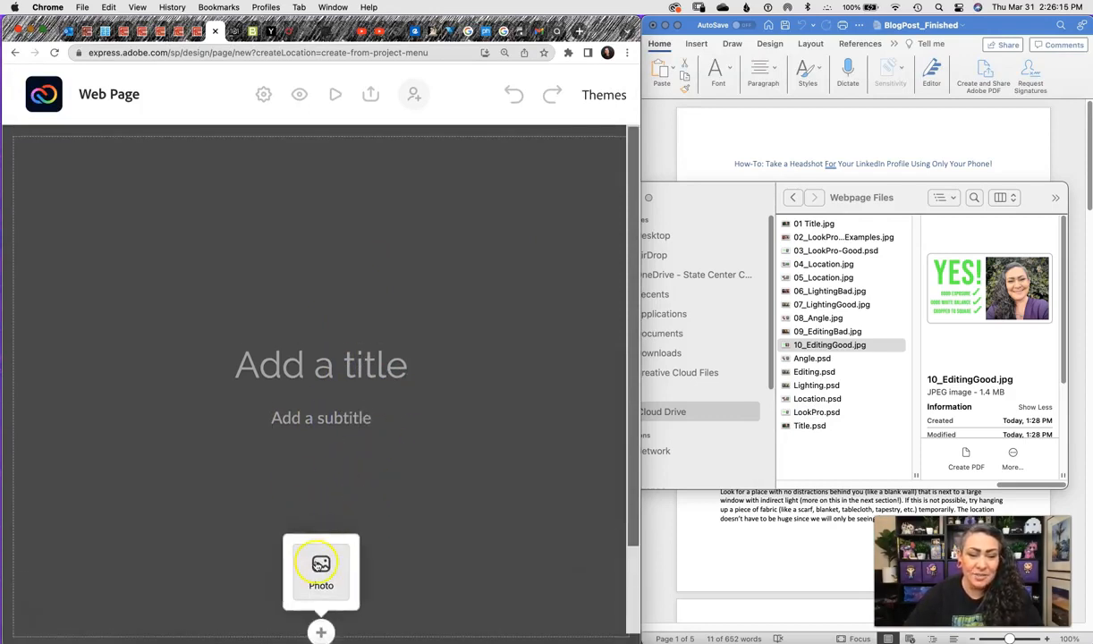
{"action": "left_click", "coordinate": [320, 569]}
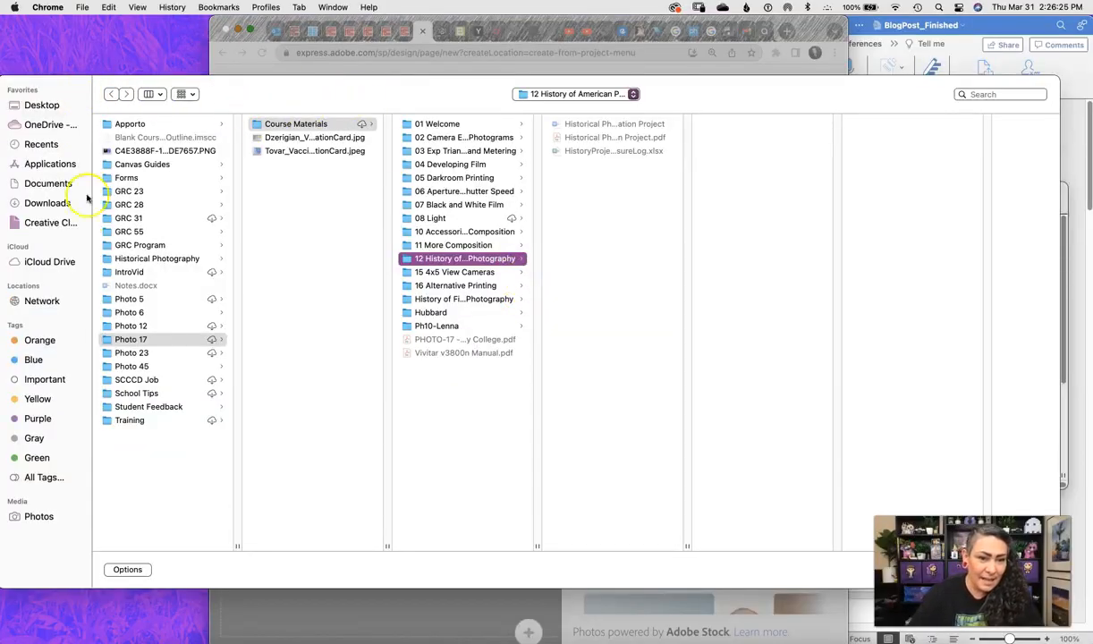
{"action": "left_click", "coordinate": [134, 233]}
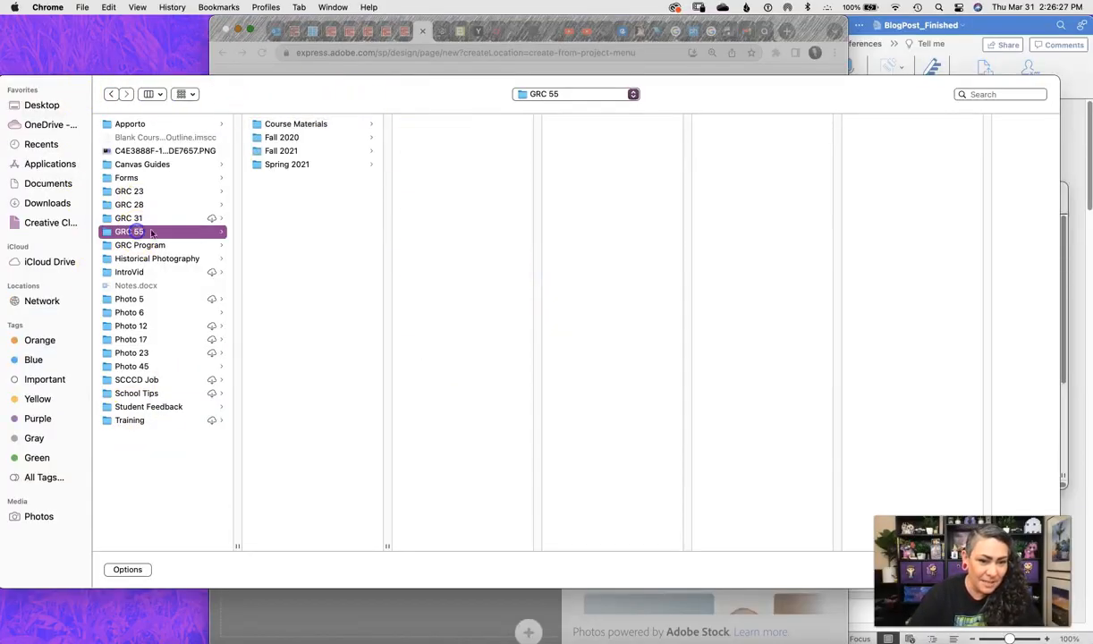
{"action": "left_click", "coordinate": [309, 124]}
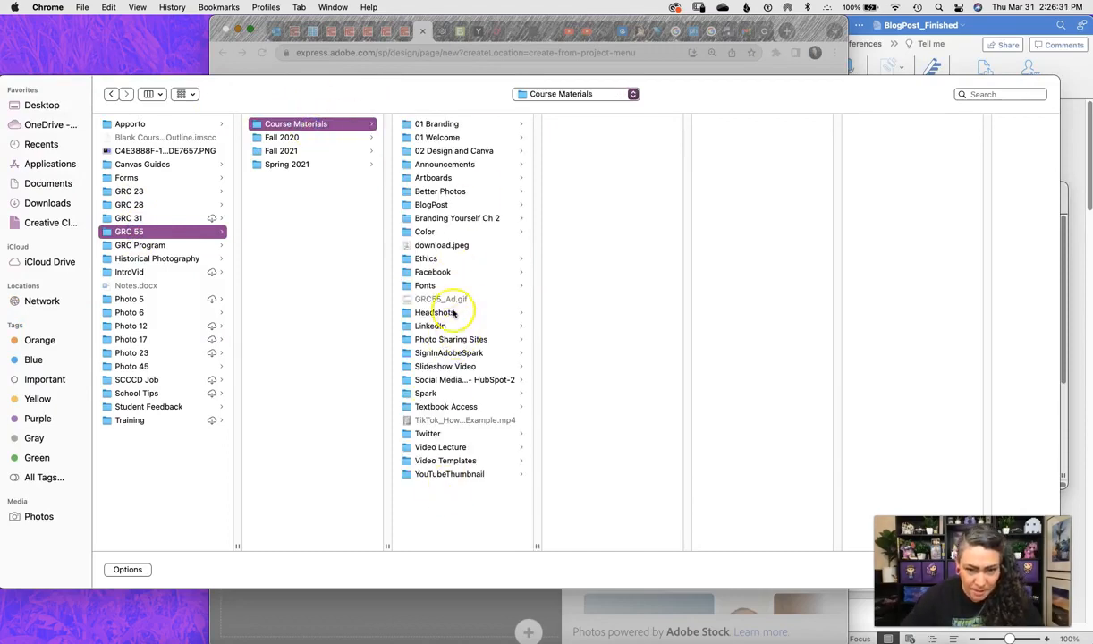
{"action": "left_click", "coordinate": [437, 205]}
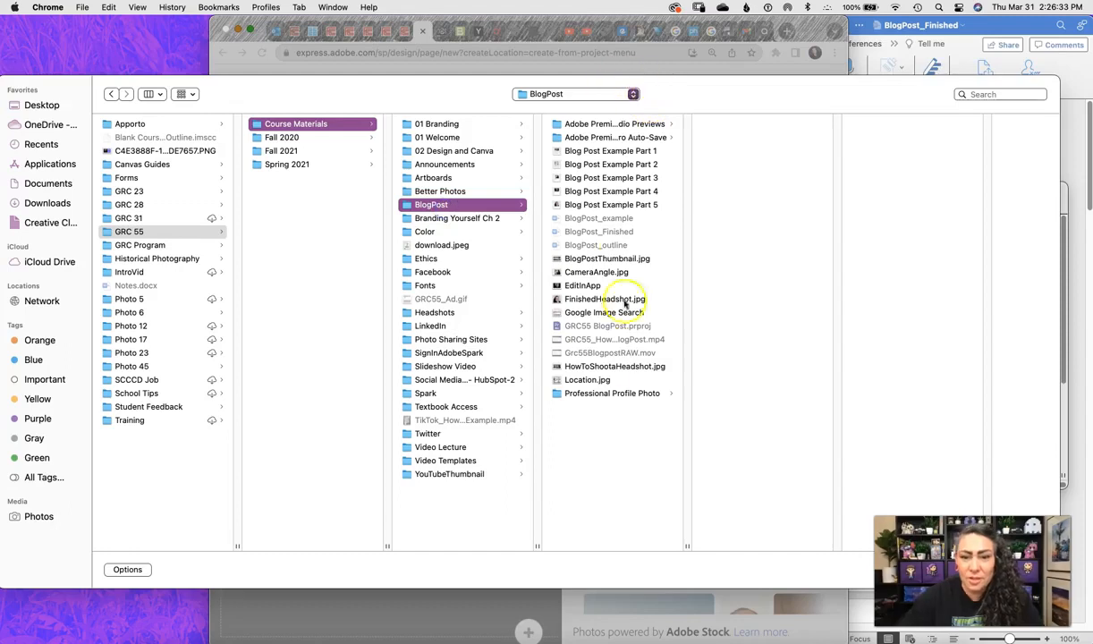
{"action": "left_click", "coordinate": [606, 397]}
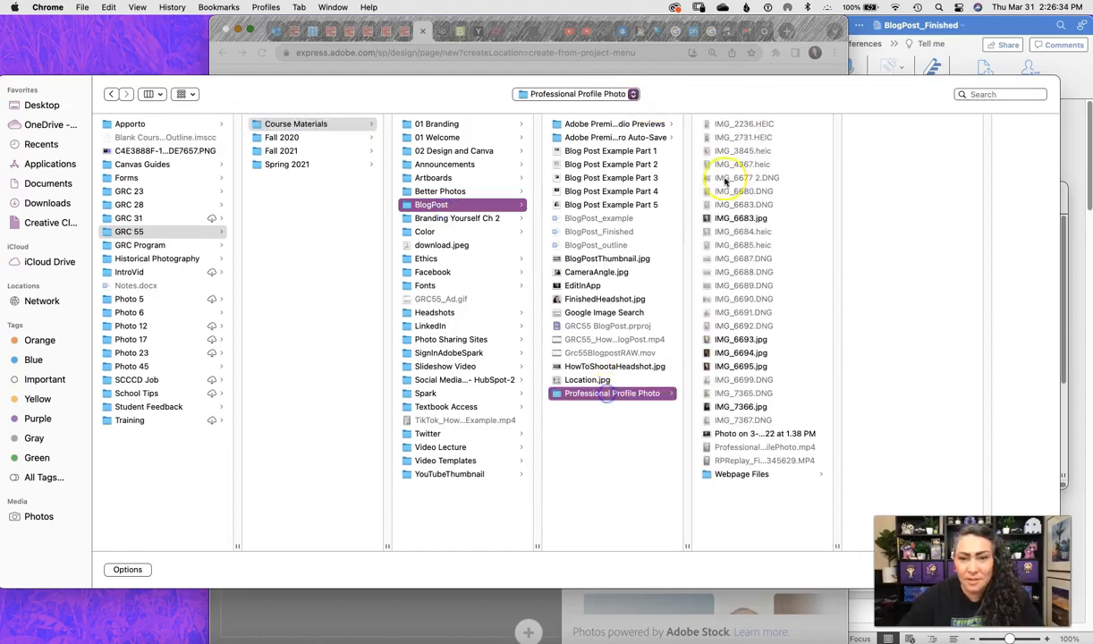
{"action": "left_click", "coordinate": [742, 475]}
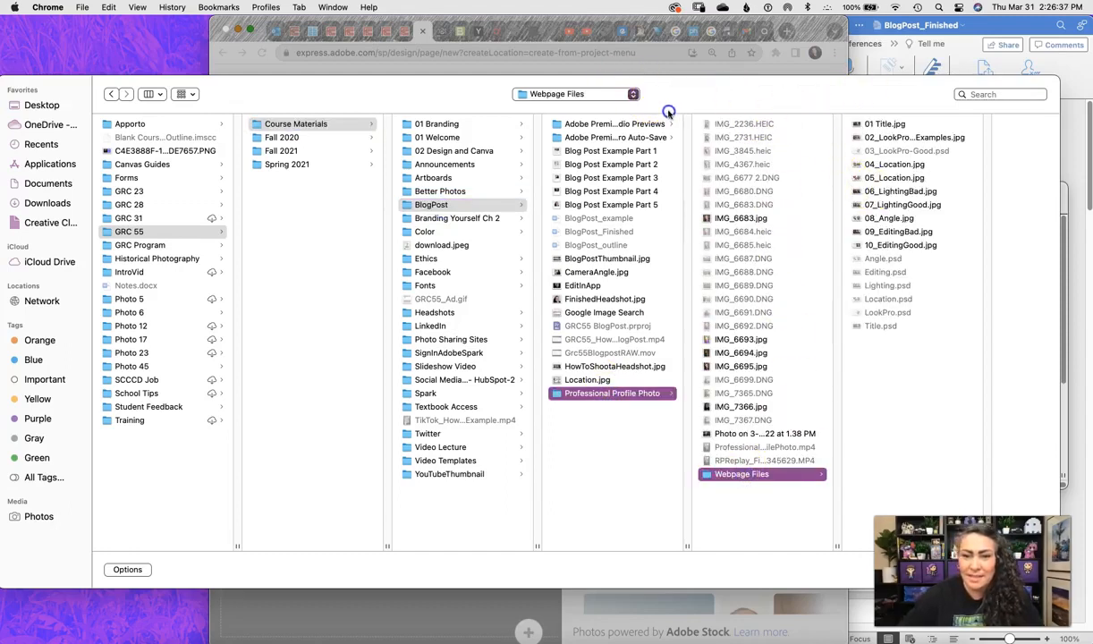
{"action": "left_click", "coordinate": [885, 126]}
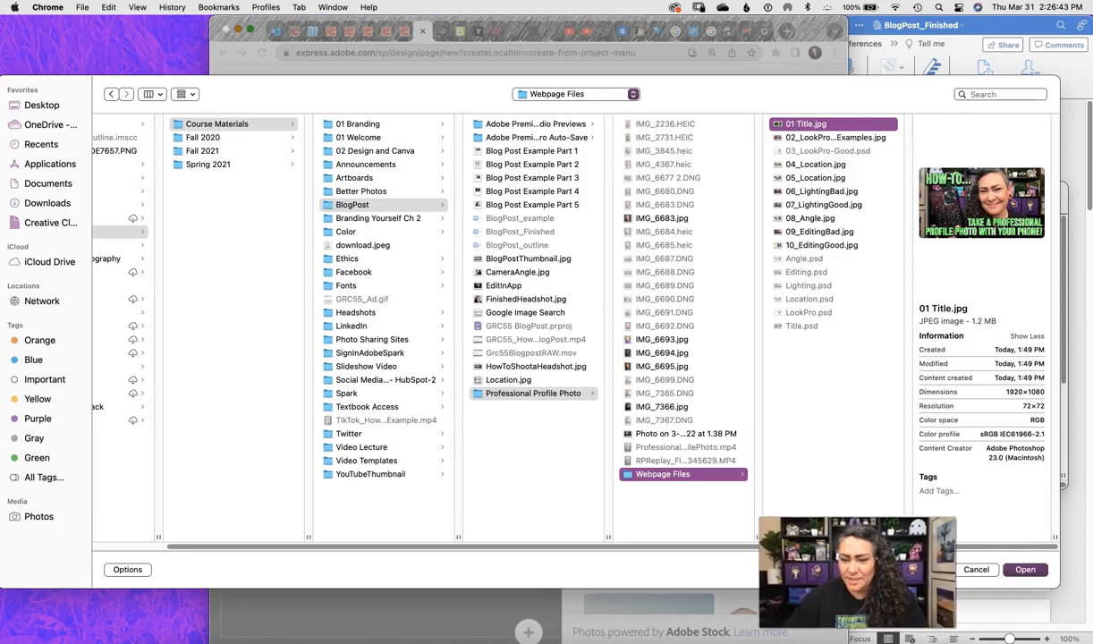
{"action": "left_click", "coordinate": [1026, 570]}
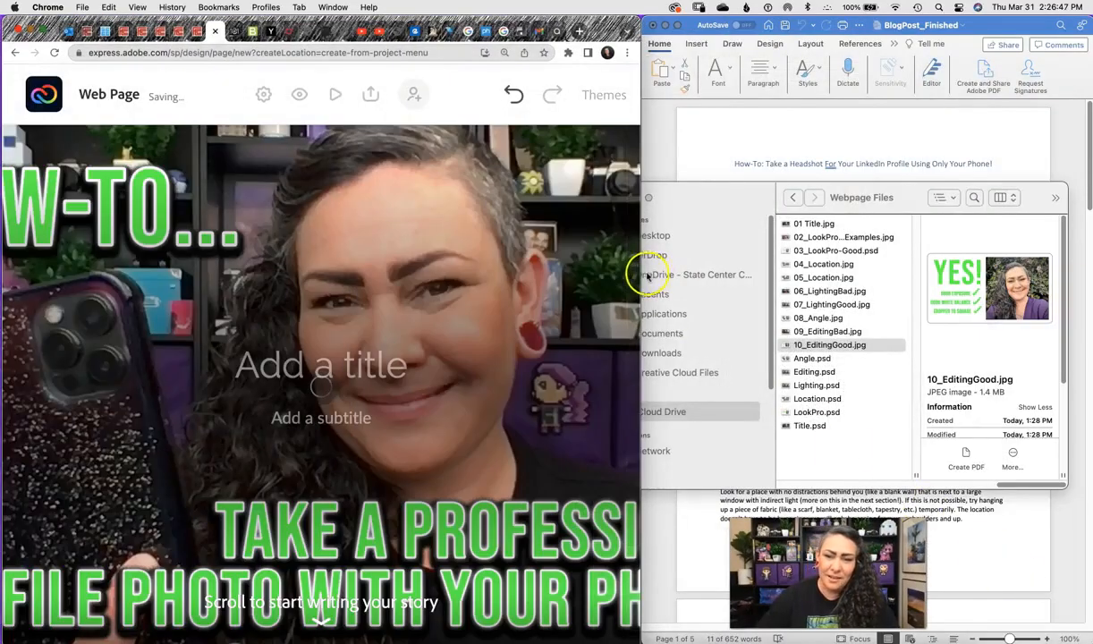
Narrow and then widen the browser window to examine how the title photo crops at different widths
{"action": "left_click_drag", "start_coordinate": [640, 275], "coordinate": [407, 127]}
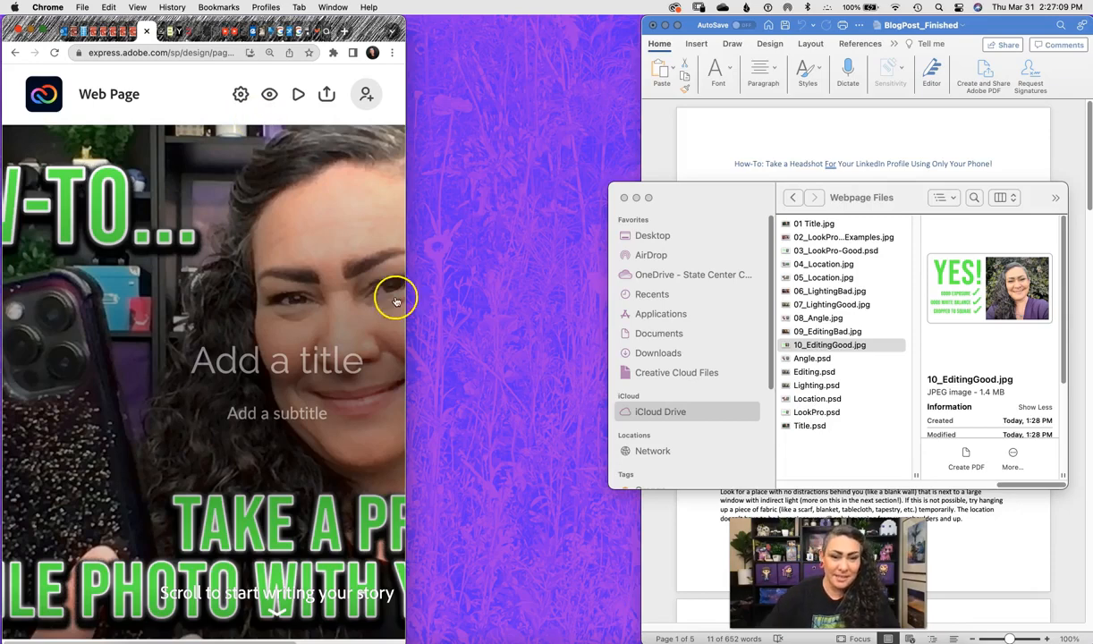
{"action": "left_click_drag", "start_coordinate": [405, 297], "coordinate": [885, 256]}
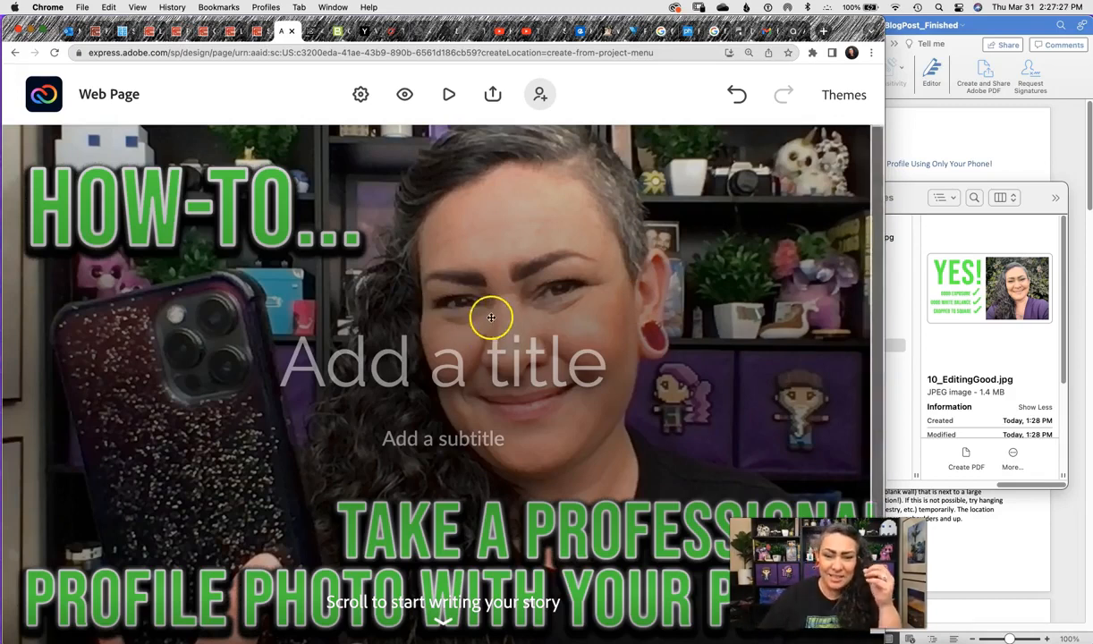
Replace the title background with "Photo on 3-31-22 at 1.38 PM" from the Professional Profile Photo folder and widen the browser window
{"action": "left_click", "coordinate": [609, 304]}
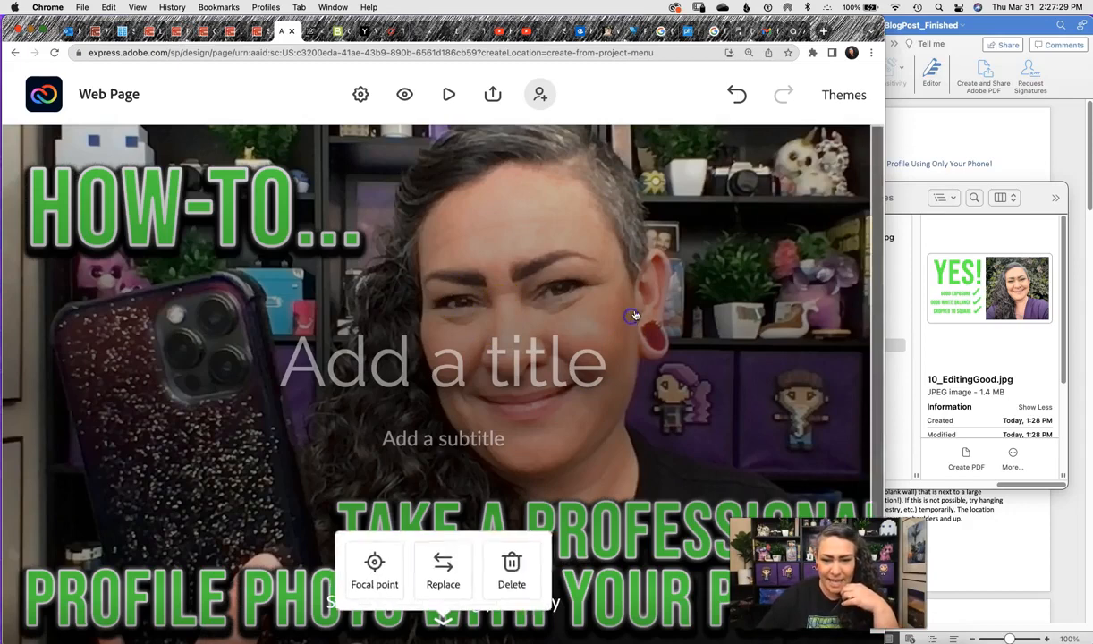
{"action": "left_click", "coordinate": [428, 568]}
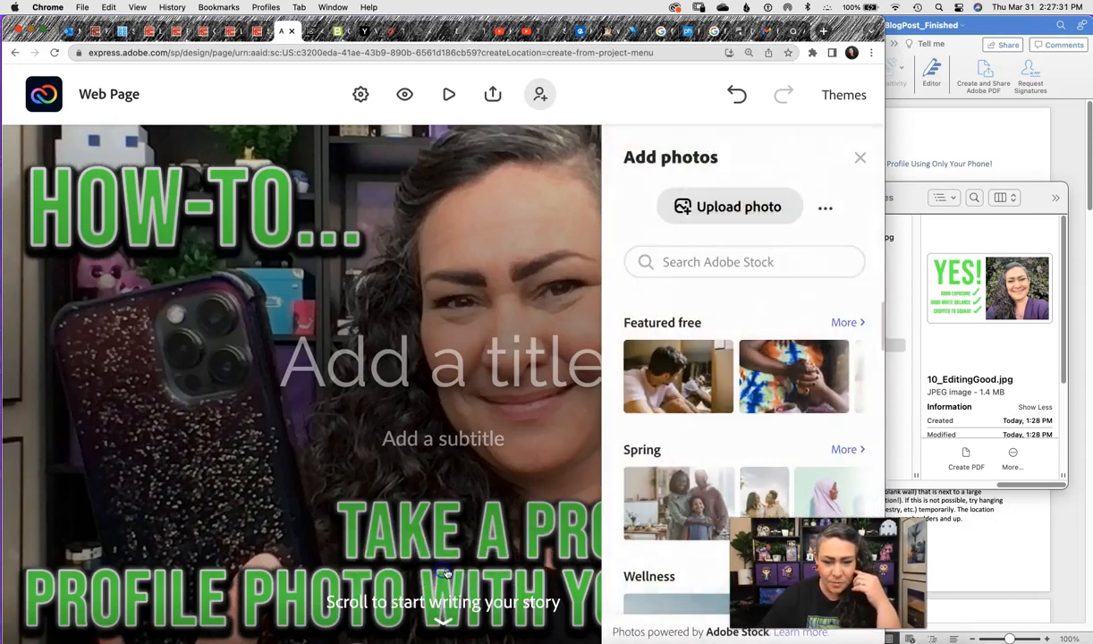
{"action": "left_click", "coordinate": [771, 220]}
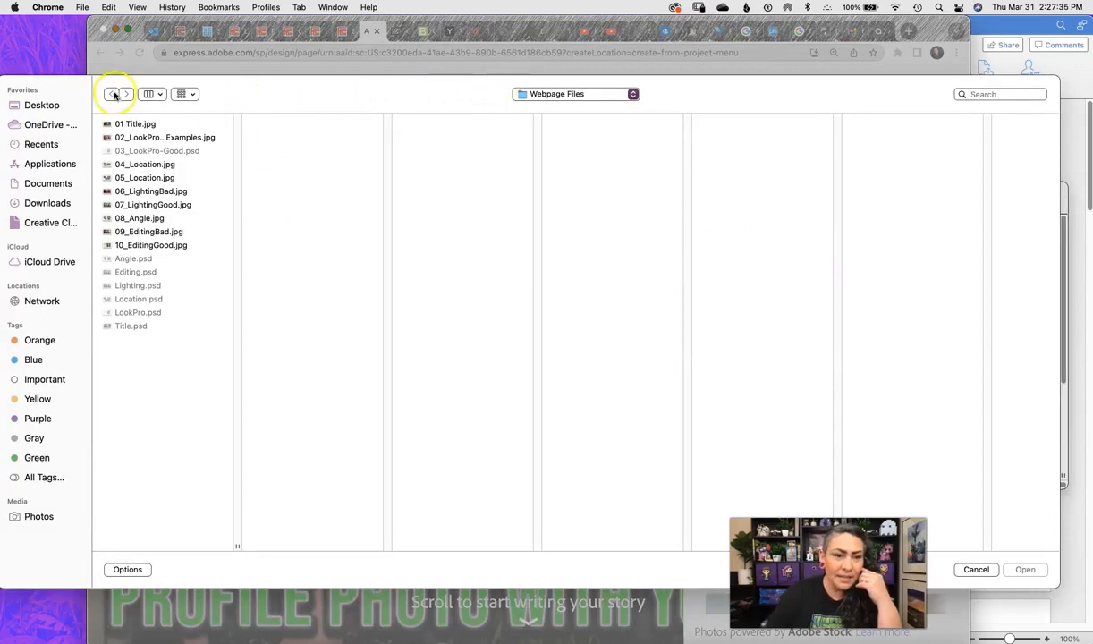
{"action": "left_click", "coordinate": [634, 94]}
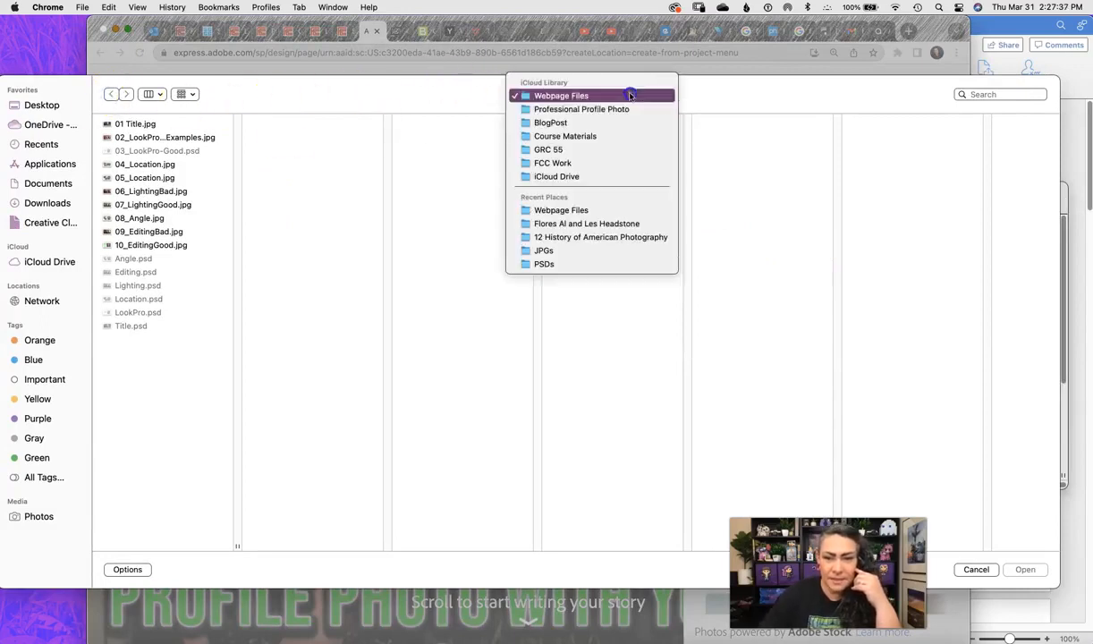
{"action": "left_click", "coordinate": [614, 108]}
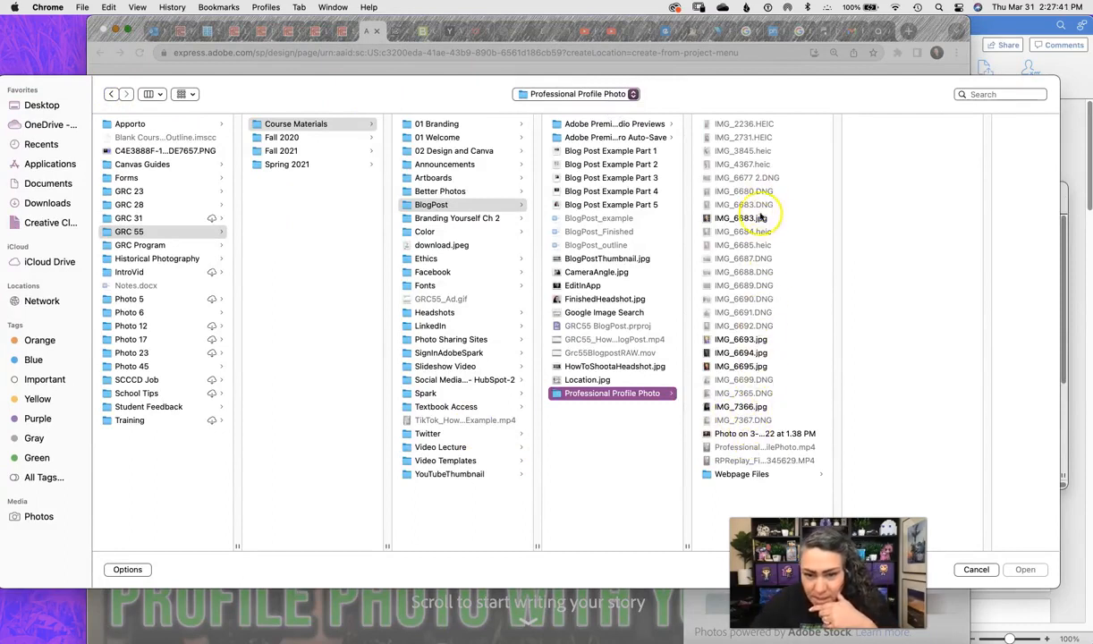
{"action": "left_click", "coordinate": [734, 434]}
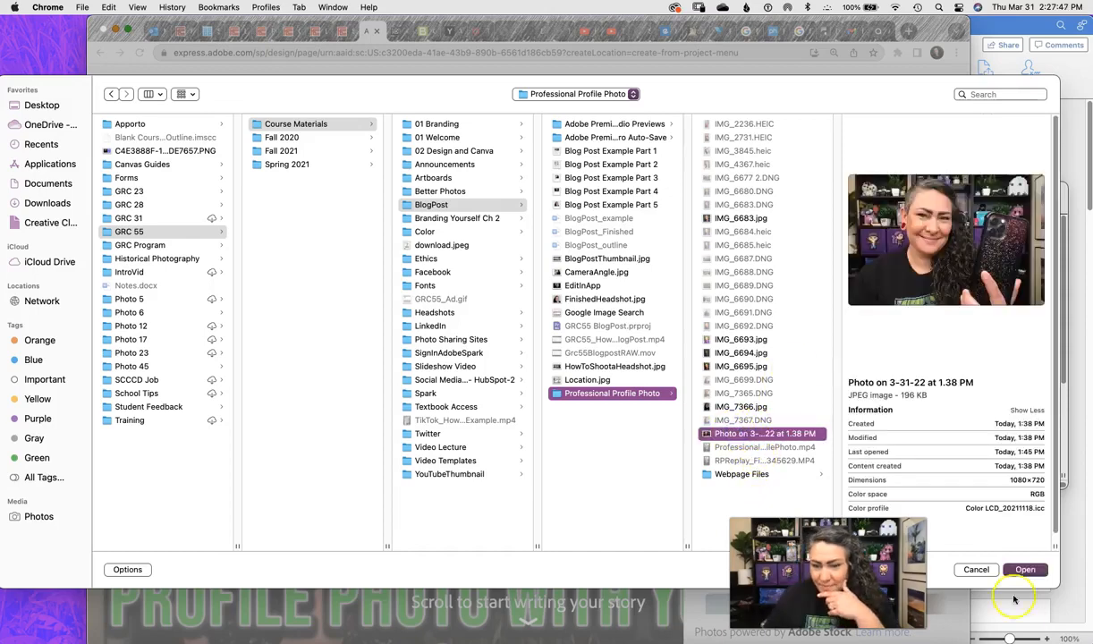
{"action": "left_click", "coordinate": [1026, 570]}
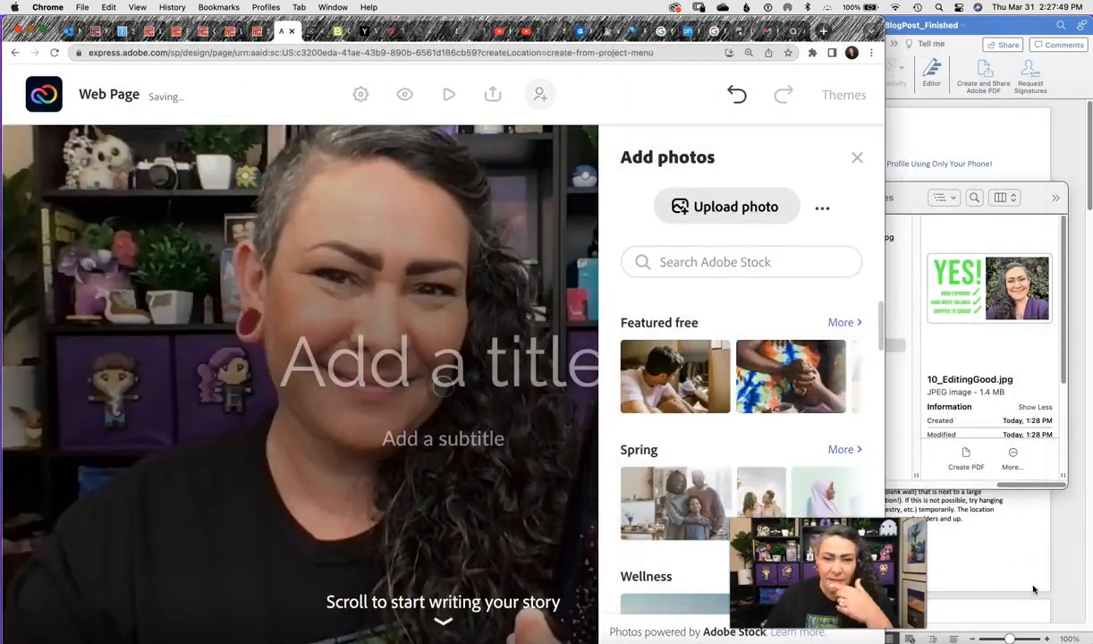
{"action": "left_click_drag", "start_coordinate": [884, 176], "coordinate": [1009, 176]}
Enter "How-To Take a Professional Profile Photo with Your Phone!" as the page title and close the photo picker
{"action": "left_click", "coordinate": [516, 371]}
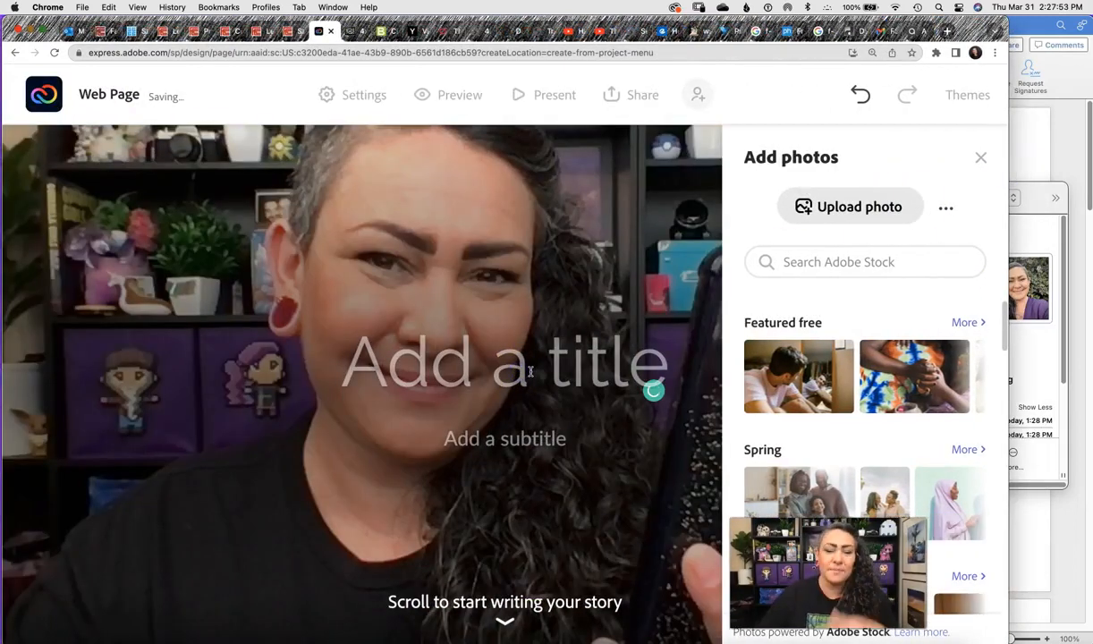
{"action": "type", "text": "How-To "}
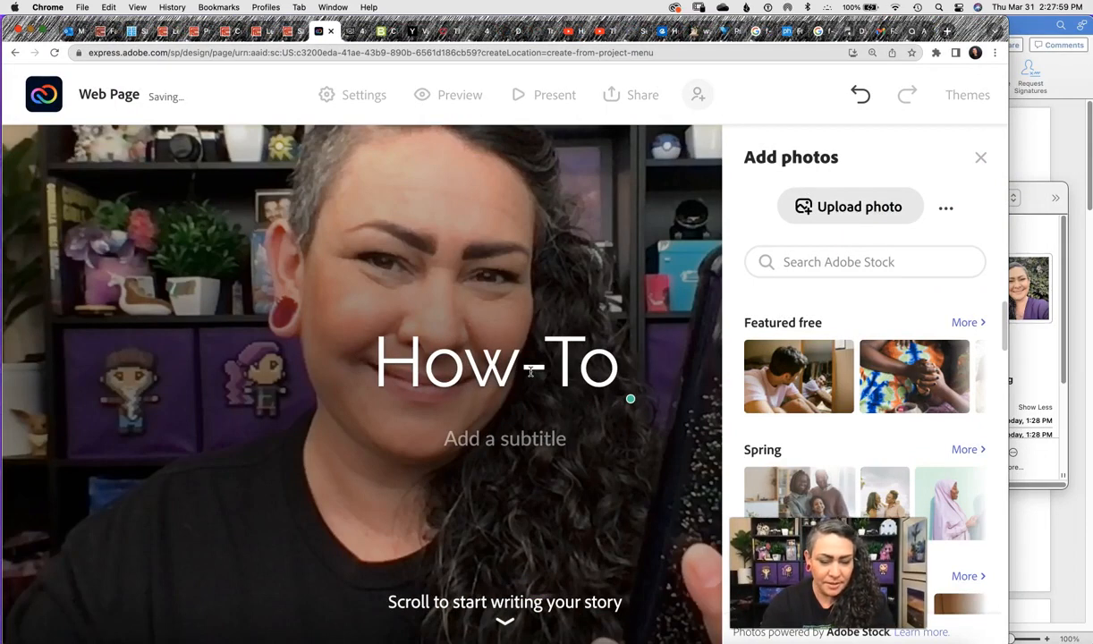
{"action": "type", "text": "Take a"}
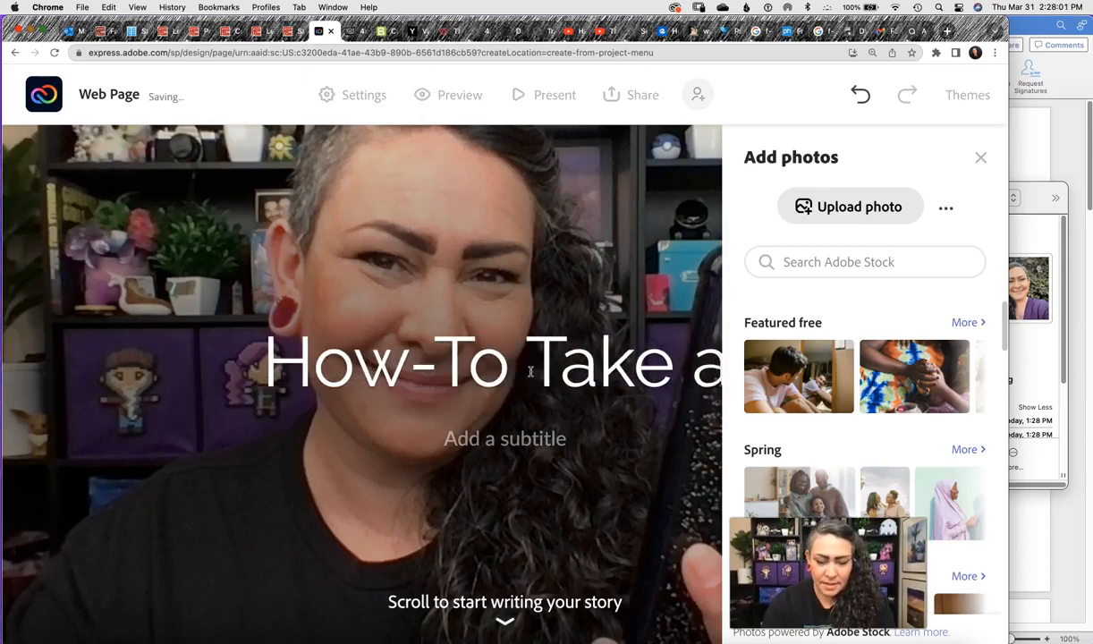
{"action": "type", "text": " Pr"}
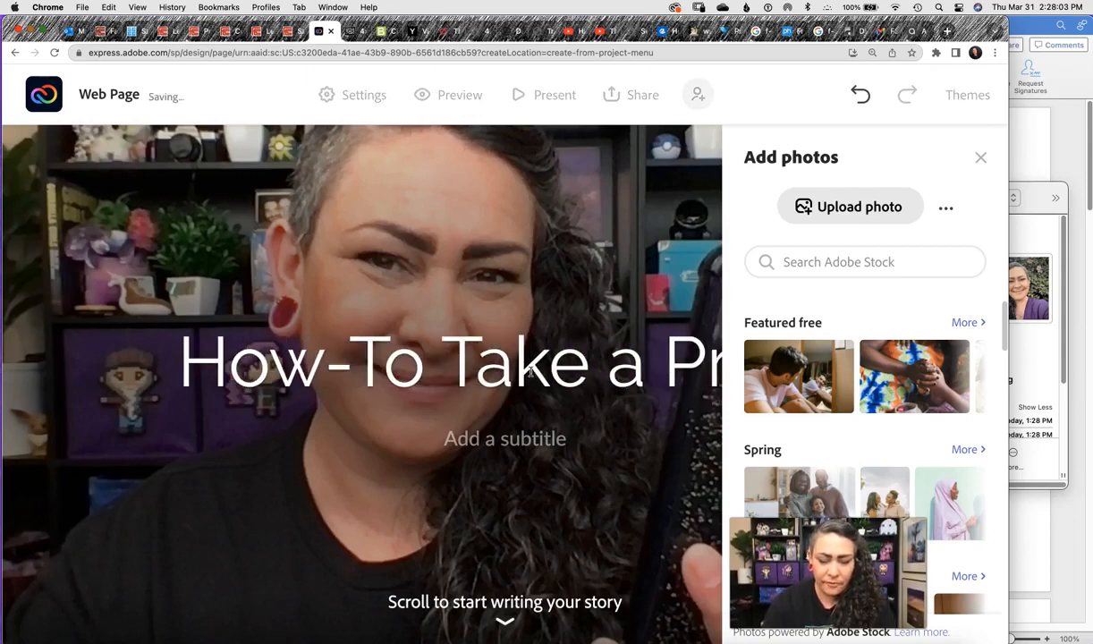
{"action": "type", "text": "ofessioanl"}
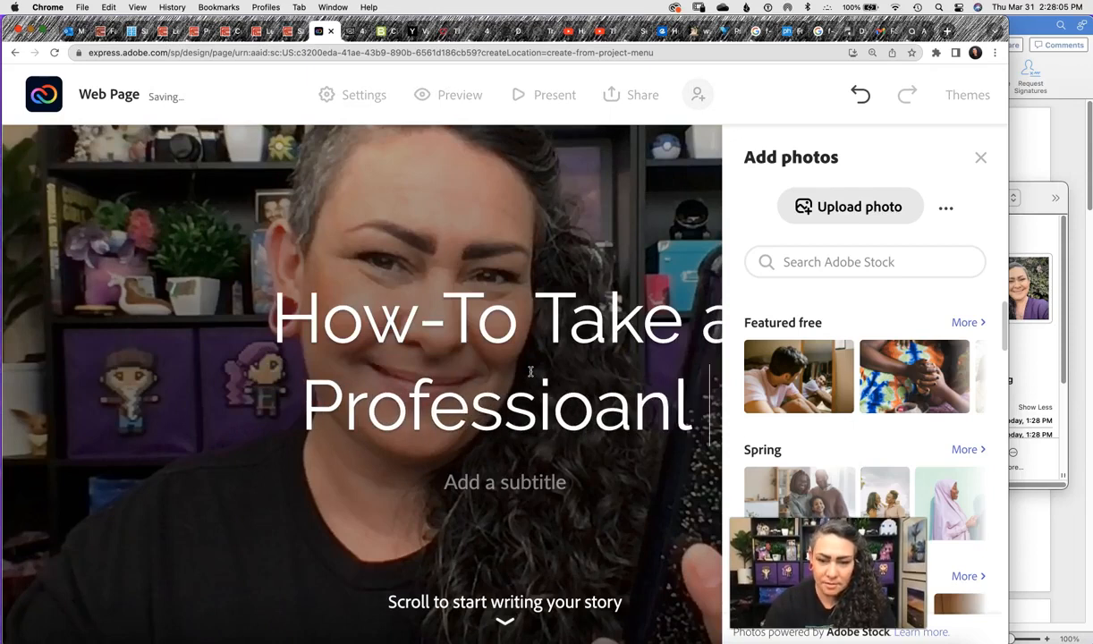
{"action": "key", "text": "BackSpace"}
{"action": "key", "text": "BackSpace"}
{"action": "key", "text": "BackSpace"}
{"action": "key", "text": "BackSpace"}
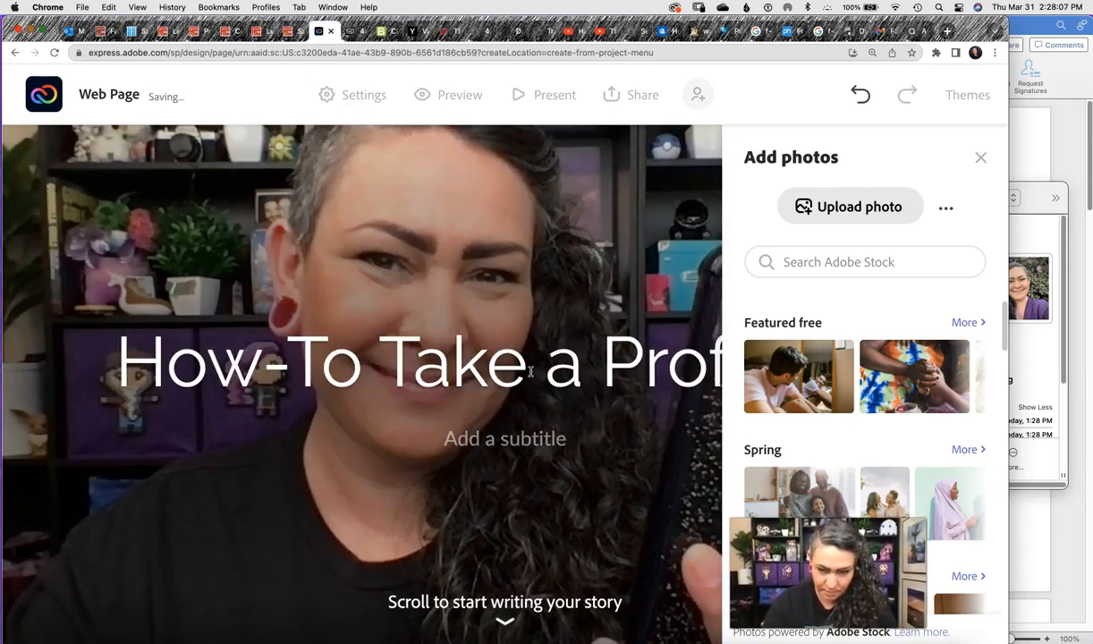
{"action": "left_click", "coordinate": [981, 157]}
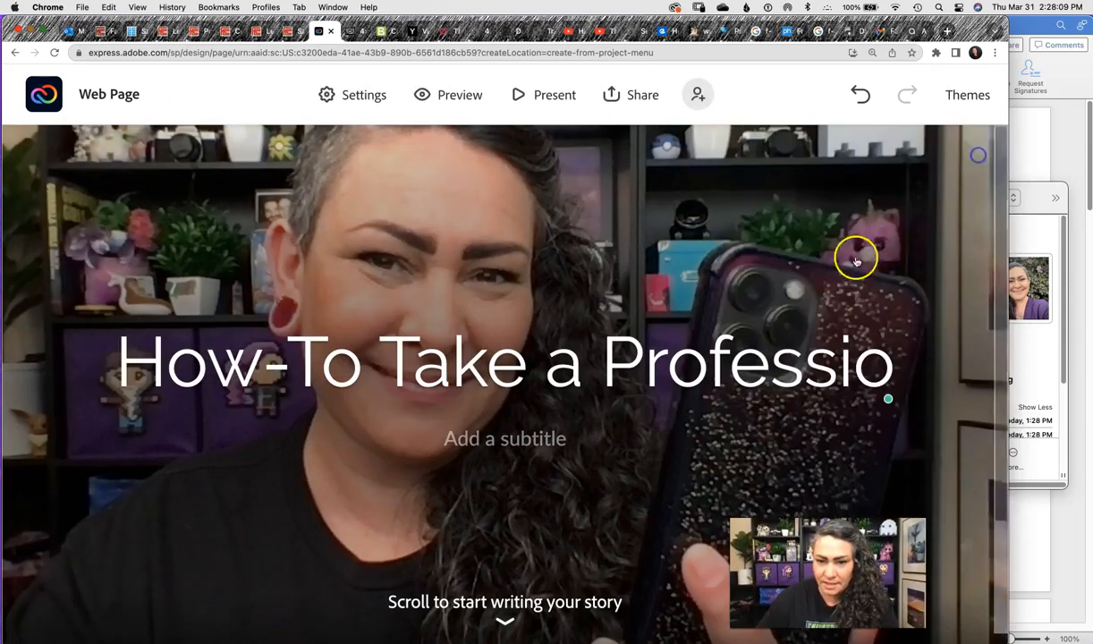
{"action": "left_click", "coordinate": [902, 380]}
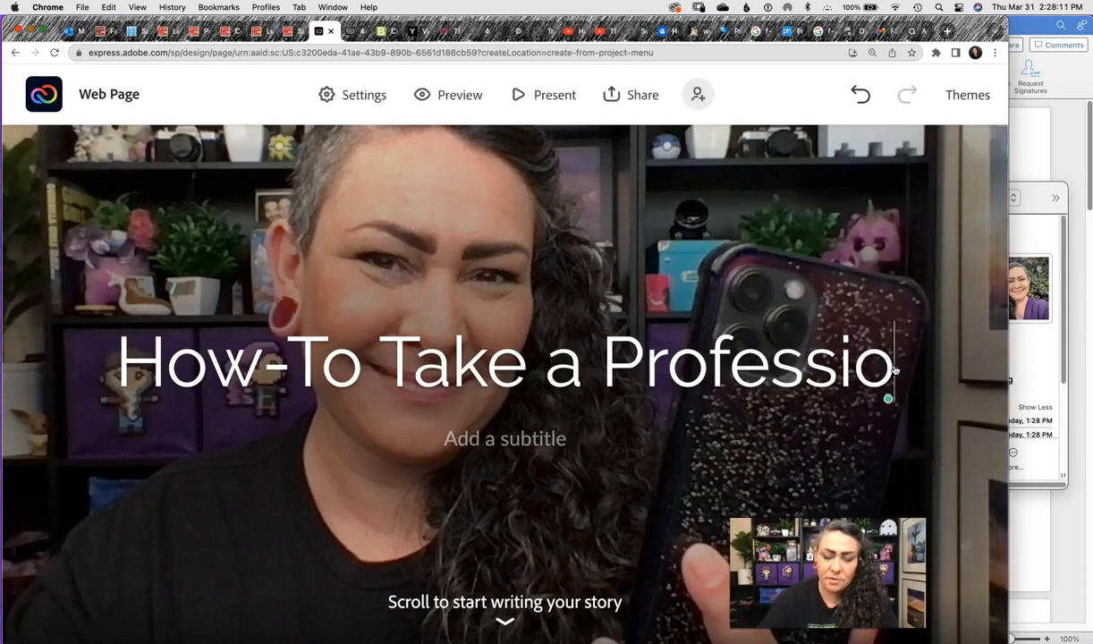
{"action": "type", "text": "nal "}
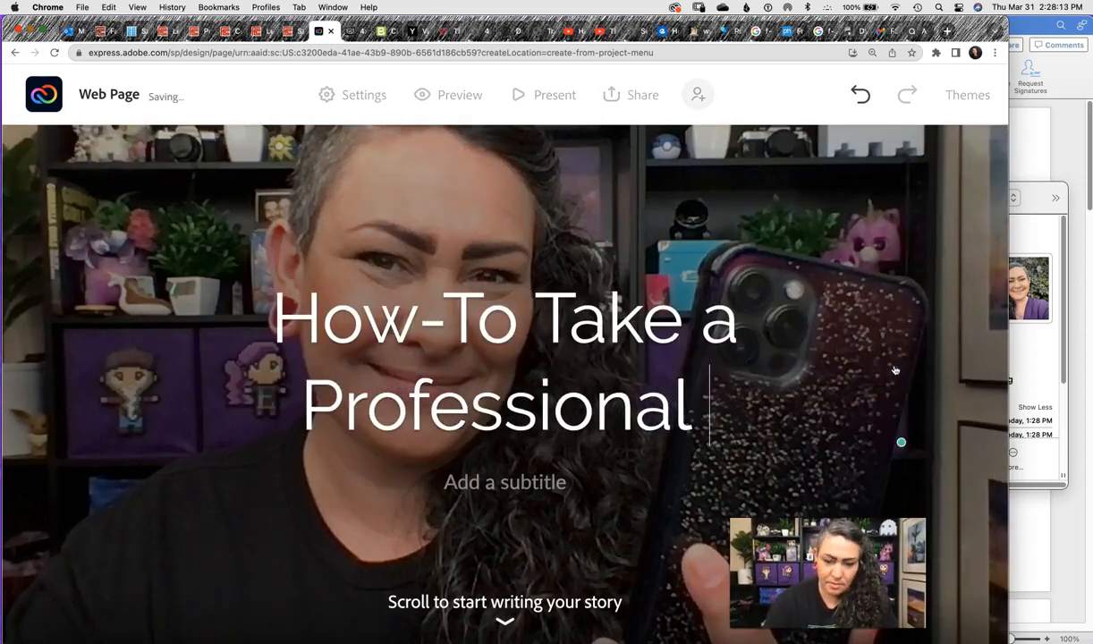
{"action": "type", "text": "Profile "}
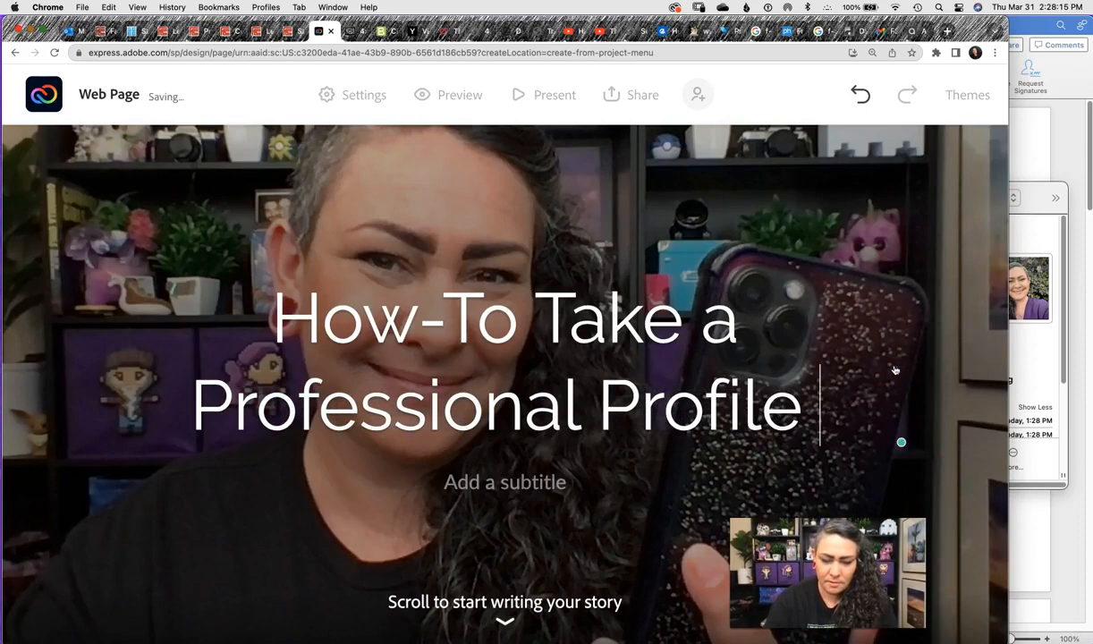
{"action": "type", "text": "Phot"}
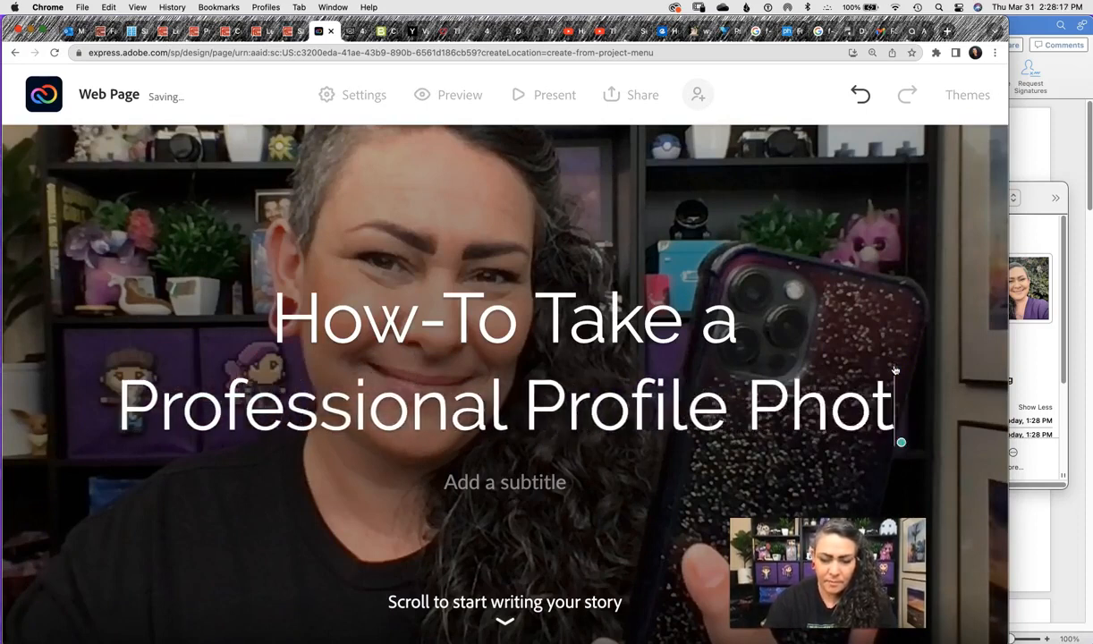
{"action": "type", "text": "o with Your "}
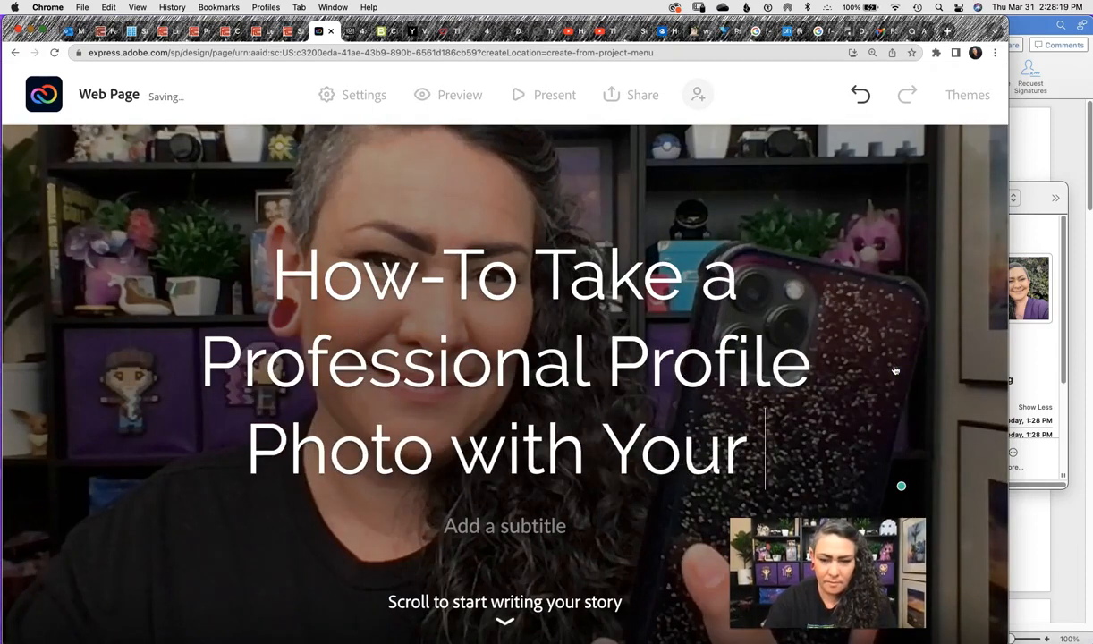
{"action": "type", "text": "Phone!"}
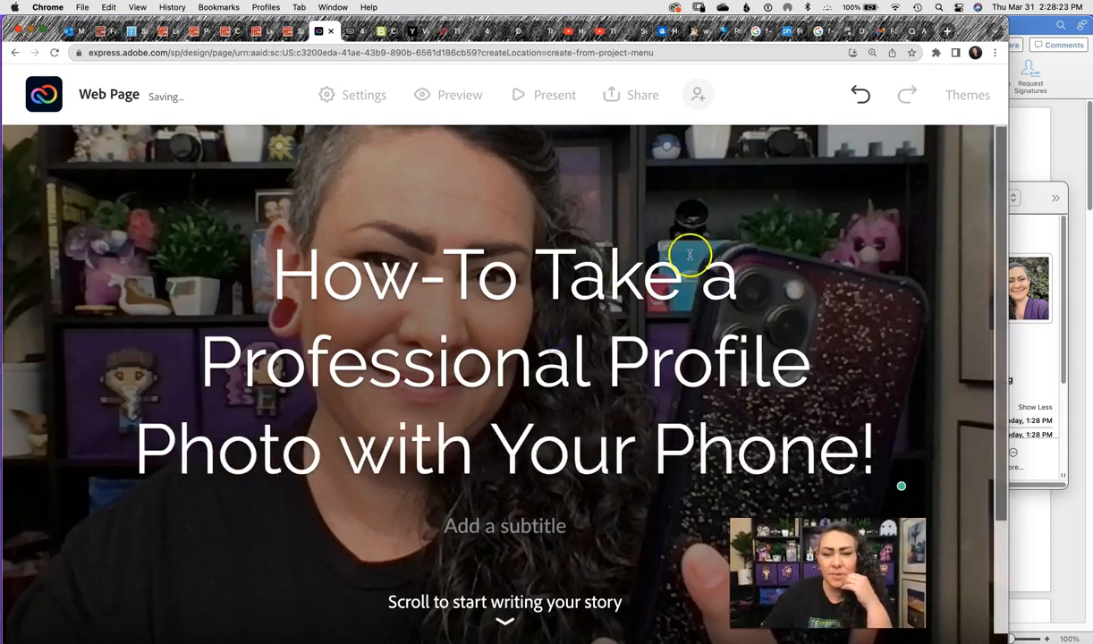
Reduce the browser zoom and reposition the title block to the lower right of the background photo, clear of the face
{"action": "left_click", "coordinate": [820, 243]}
{"action": "left_click", "coordinate": [505, 574]}
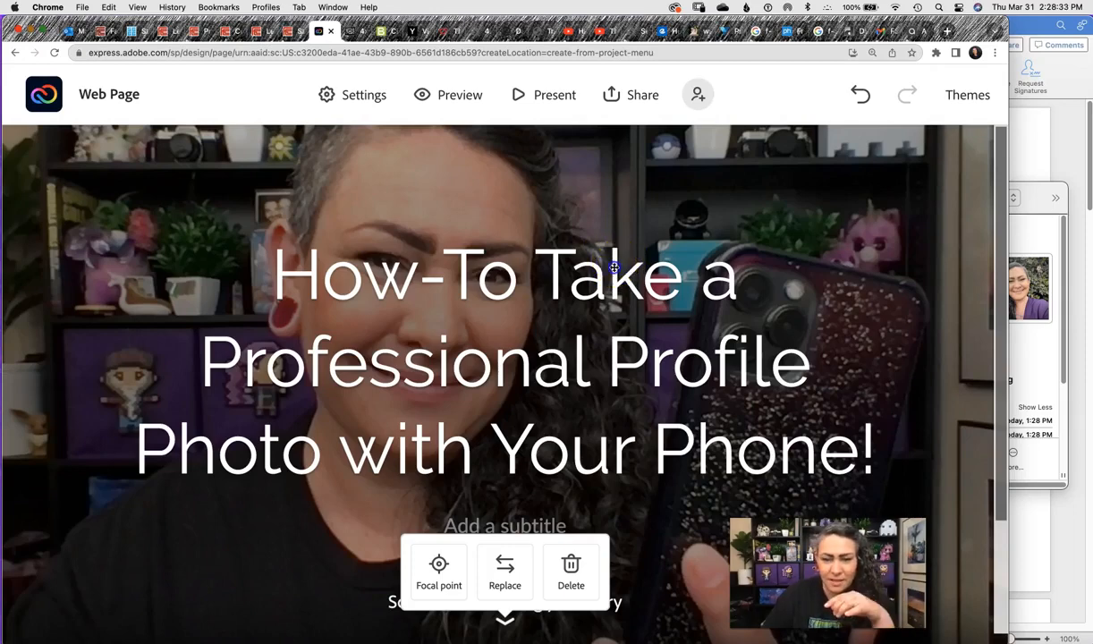
{"action": "left_click_drag", "start_coordinate": [614, 267], "coordinate": [892, 173]}
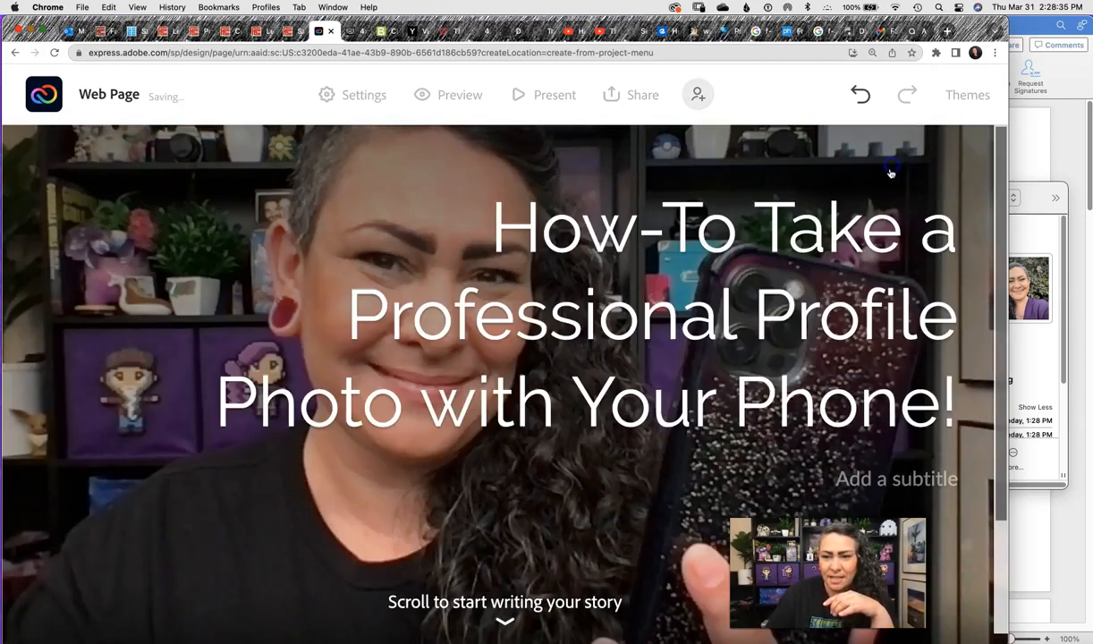
{"action": "left_click_drag", "start_coordinate": [808, 236], "coordinate": [866, 464]}
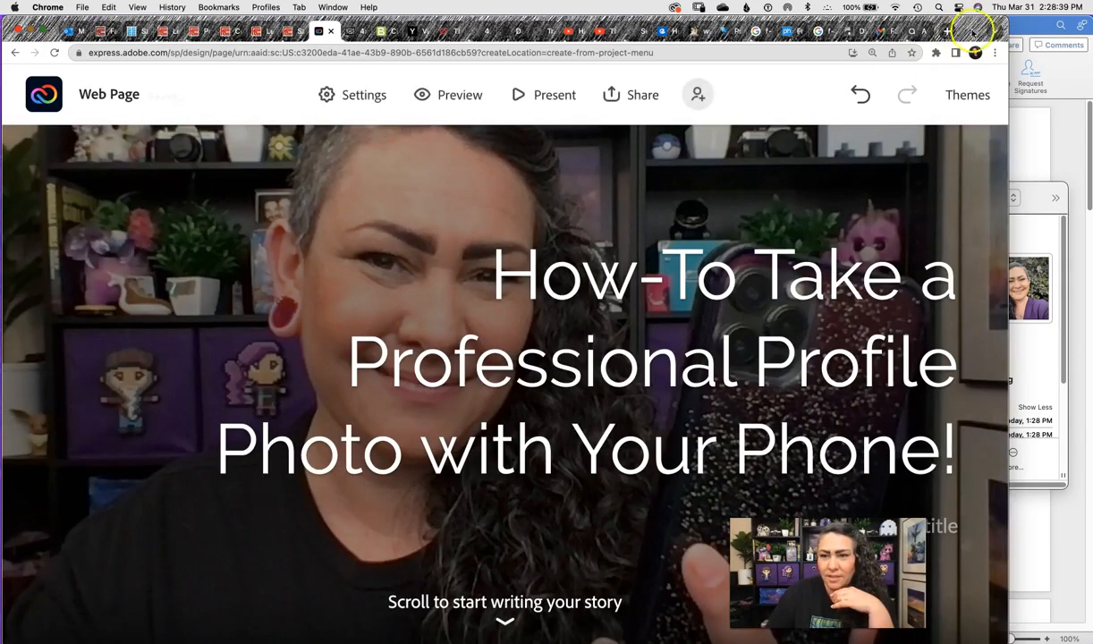
{"action": "left_click_drag", "start_coordinate": [979, 22], "coordinate": [1004, 24]}
{"action": "key", "text": "super+minus"}
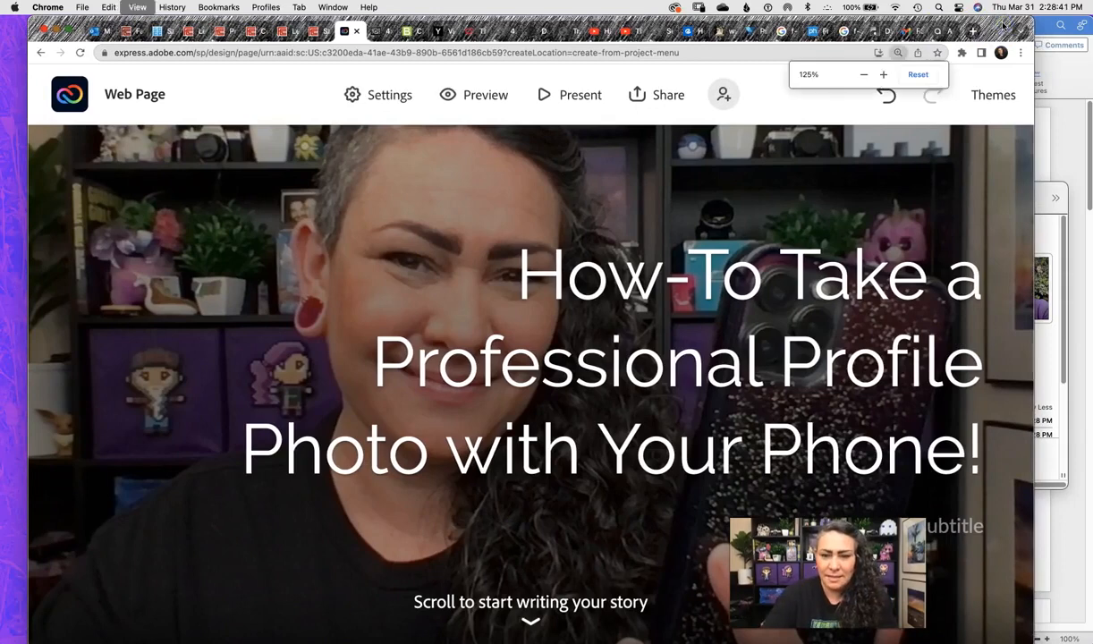
{"action": "left_click_drag", "start_coordinate": [916, 342], "coordinate": [985, 537]}
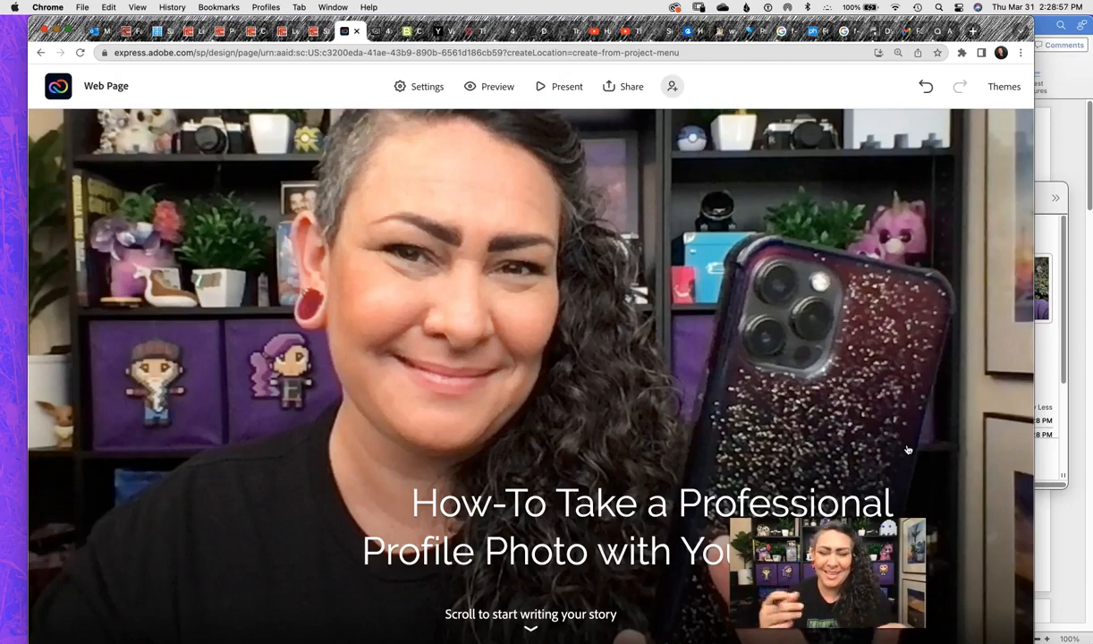
Fill in the subtitle below the title with "with" followed by the presenter's full name
{"action": "left_click", "coordinate": [702, 501]}
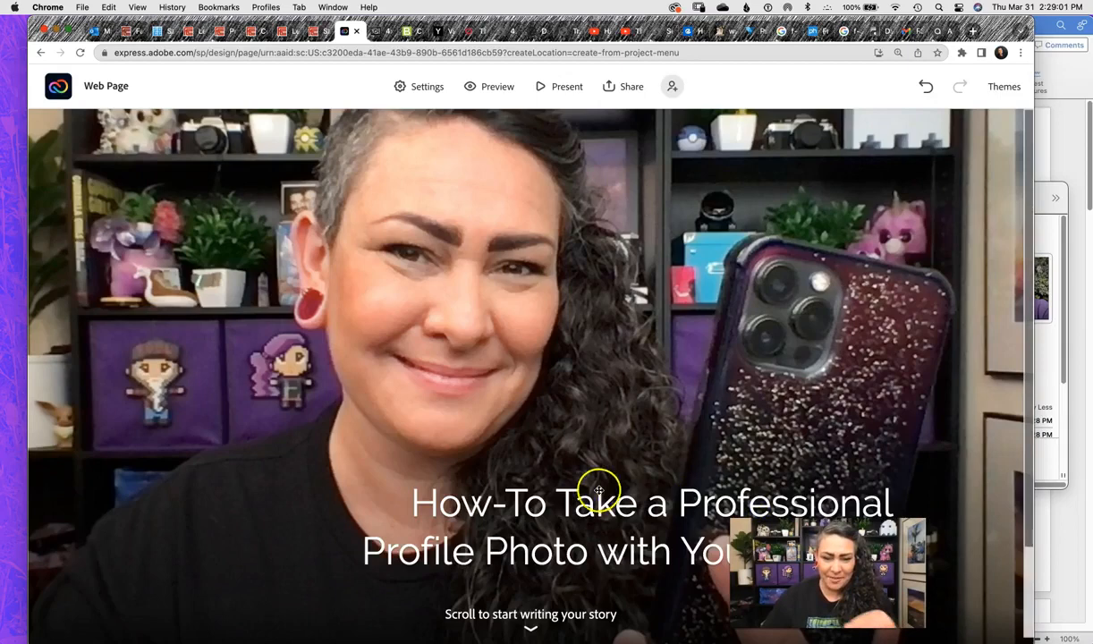
{"action": "scroll", "coordinate": [1011, 353], "scroll_direction": "down", "scroll_amount": 3}
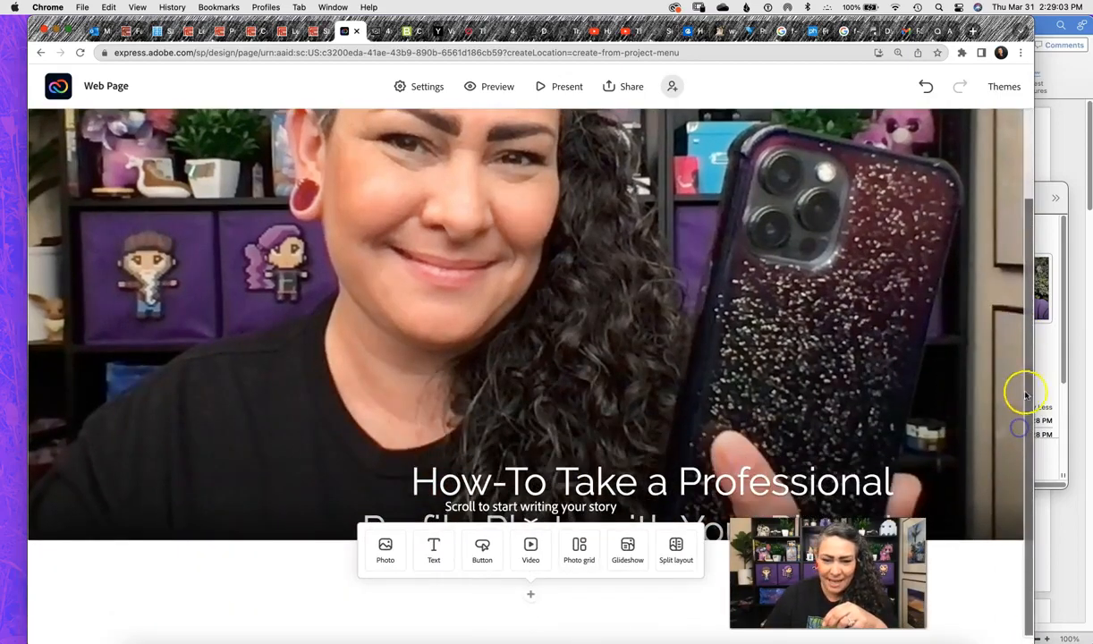
{"action": "left_click_drag", "start_coordinate": [1027, 382], "coordinate": [1006, 236]}
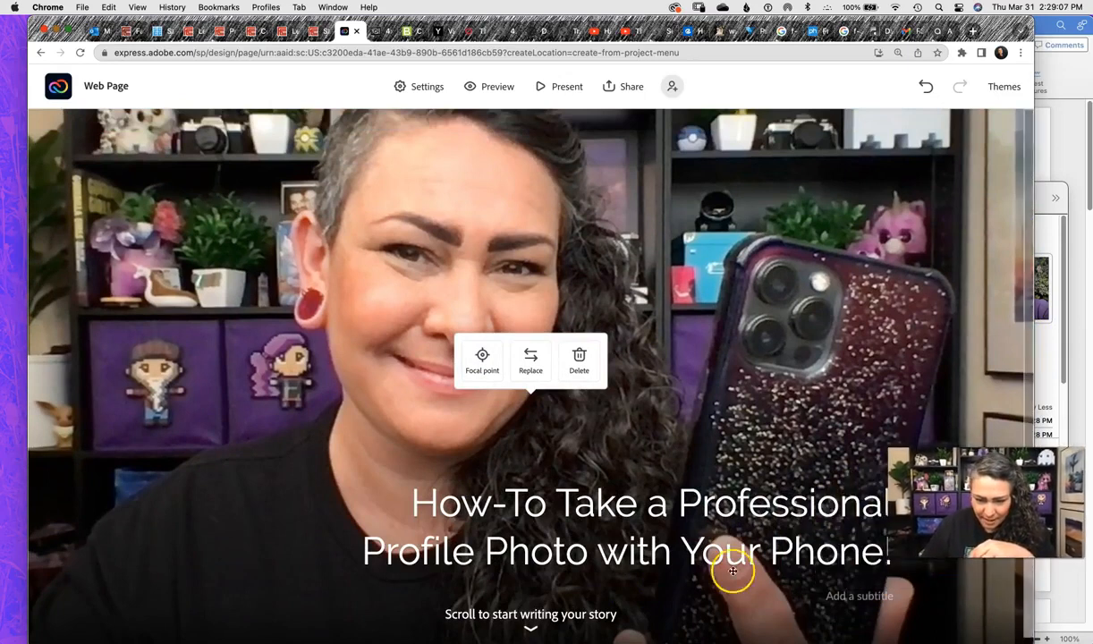
{"action": "left_click", "coordinate": [849, 595]}
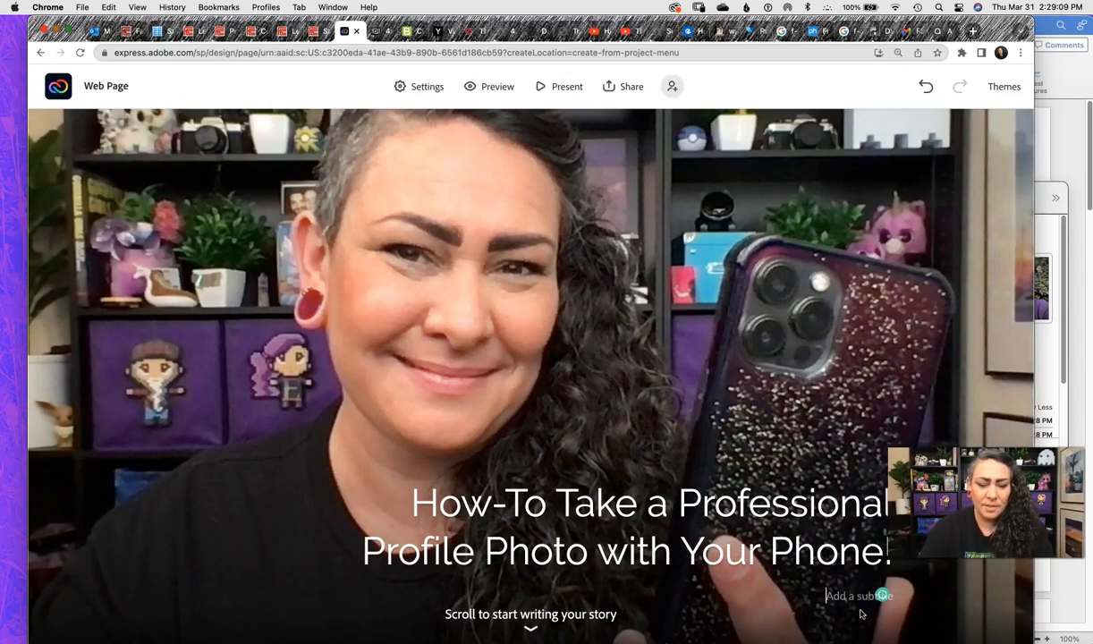
{"action": "type", "text": "with Emily Redondo"}
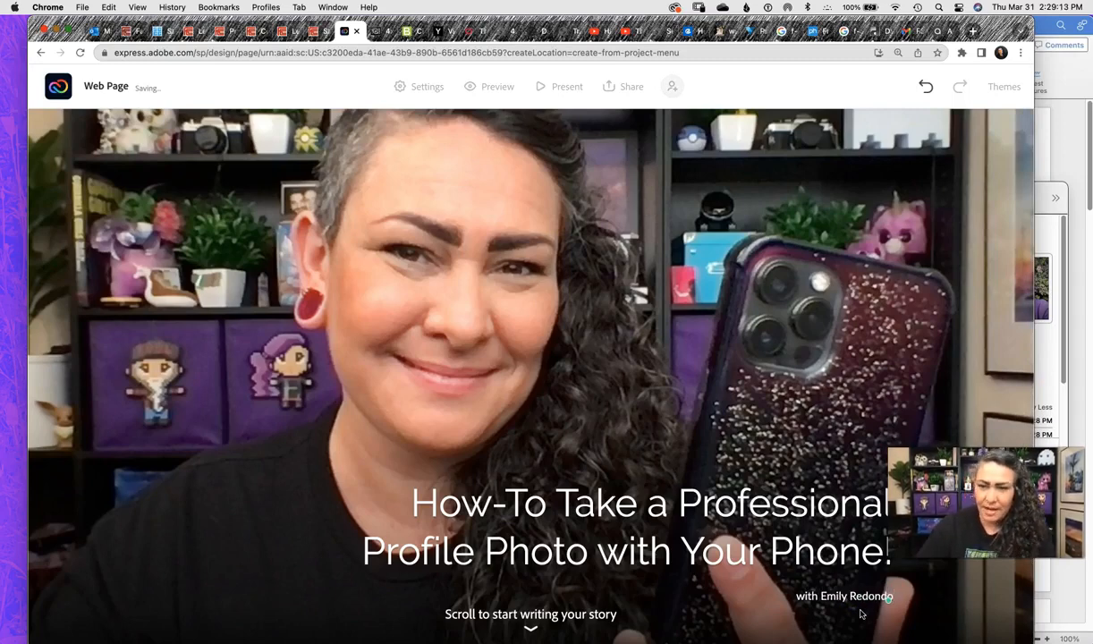
{"action": "left_click", "coordinate": [944, 346]}
Switch to the BlogPost_Finished document in Word and copy the introductory paragraphs above the "#1 Look Professional" heading
{"action": "left_click_drag", "start_coordinate": [1028, 300], "coordinate": [1031, 386]}
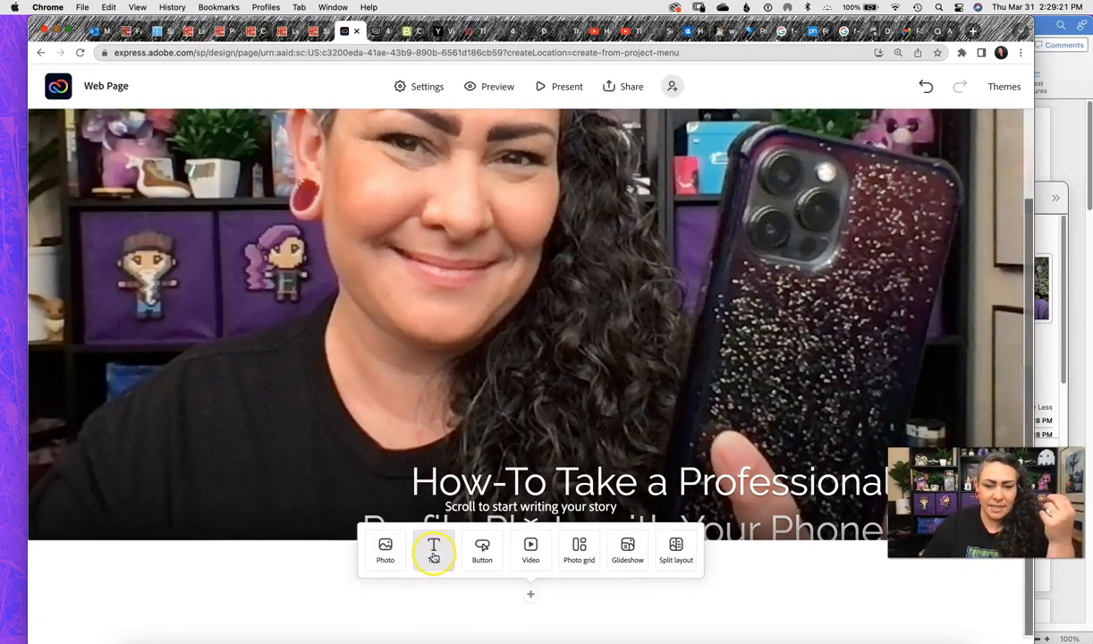
{"action": "left_click_drag", "start_coordinate": [995, 18], "coordinate": [969, 18]}
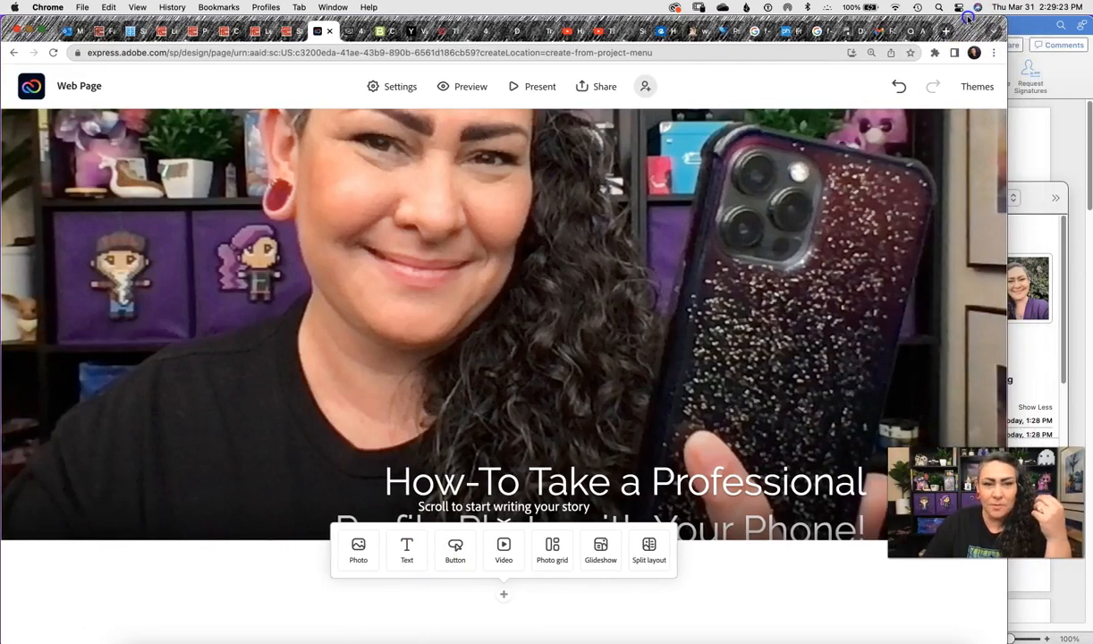
{"action": "left_click", "coordinate": [1015, 25]}
{"action": "left_click", "coordinate": [718, 344]}
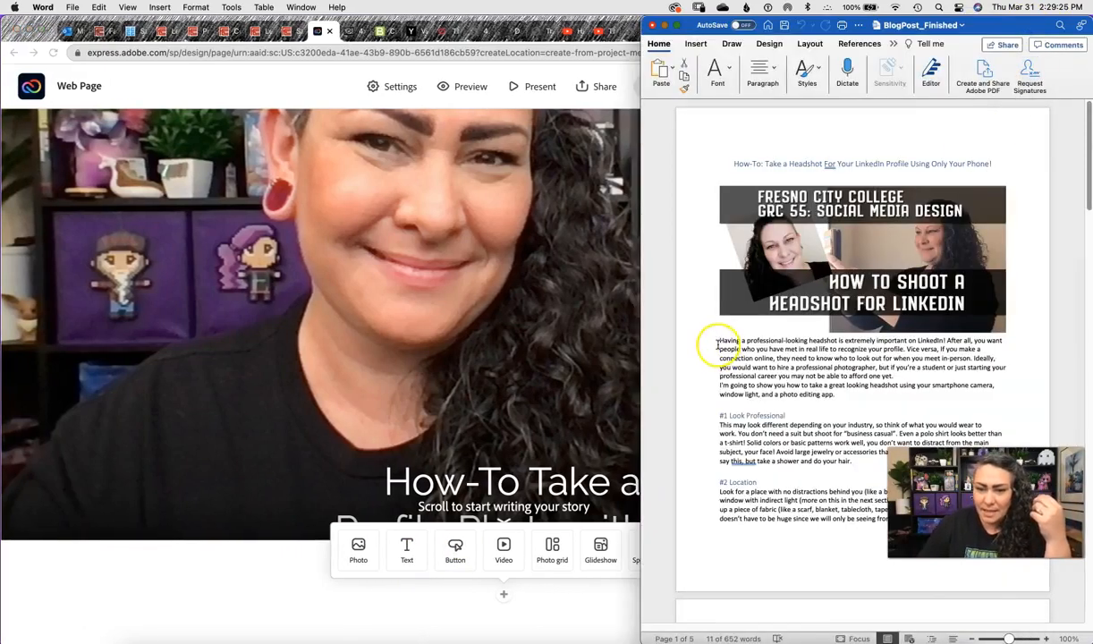
{"action": "left_click_drag", "start_coordinate": [718, 341], "coordinate": [841, 394]}
{"action": "key", "text": "super+c"}
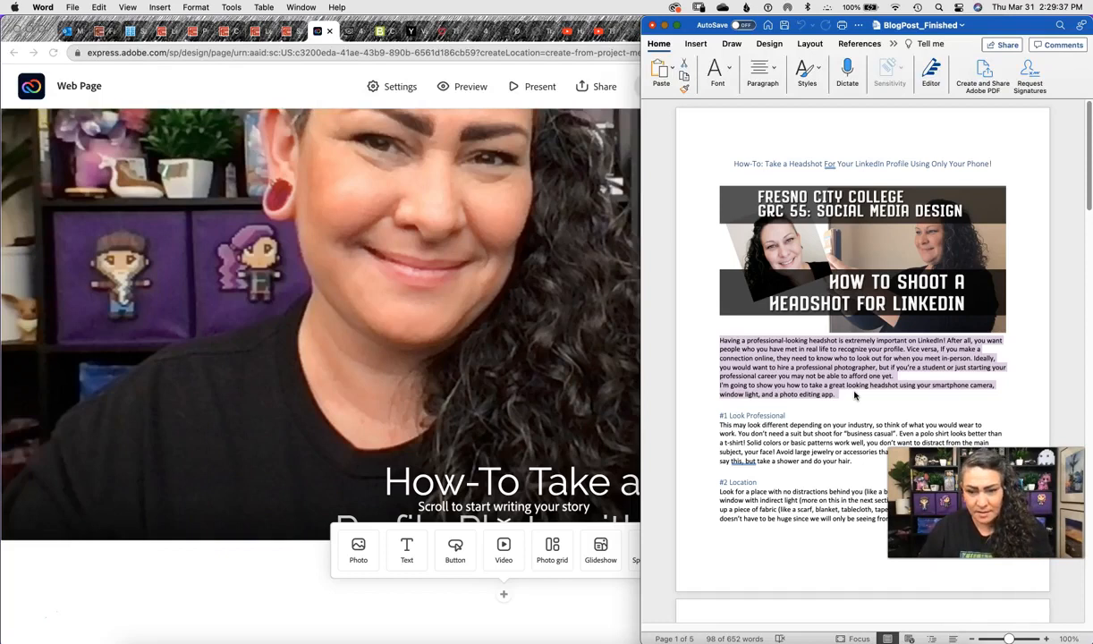
Switch back to the web page, add a text block below the title section, and paste the copied introductory paragraphs
{"action": "left_click", "coordinate": [397, 601]}
{"action": "left_click", "coordinate": [408, 552]}
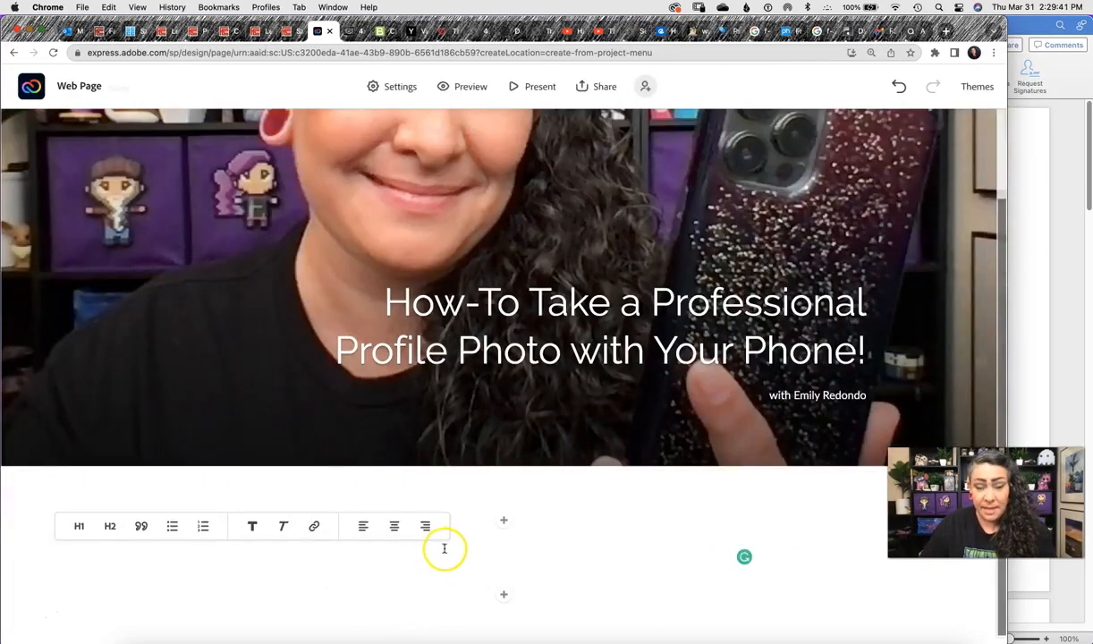
{"action": "key", "text": "super+v"}
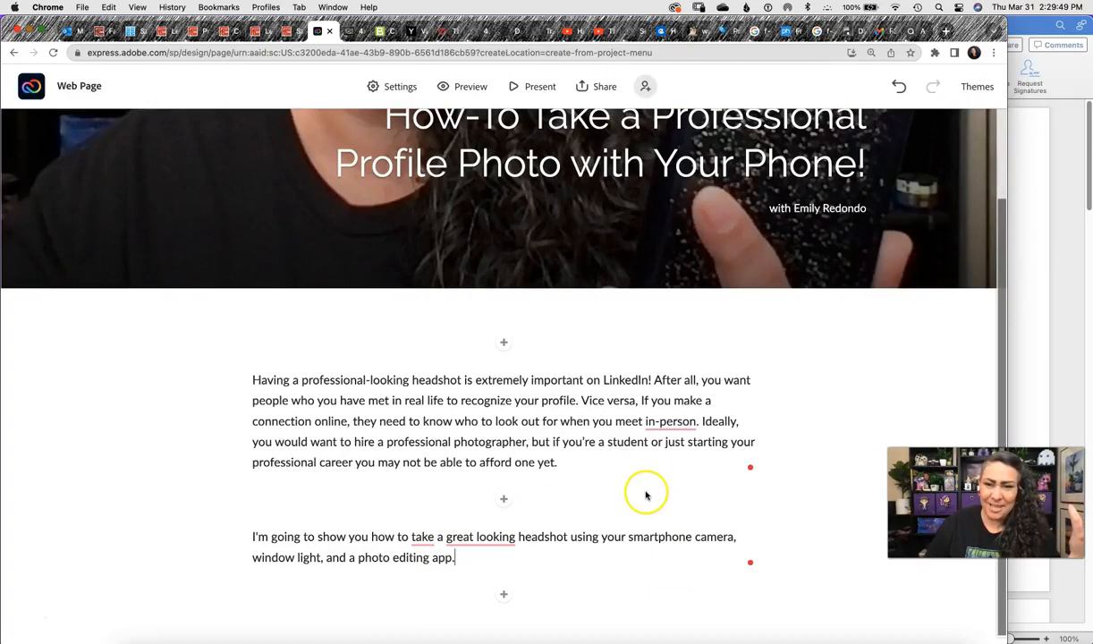
Add a text block below the introduction and fill it with the "#1 Look Professional" heading copied from the Word document
{"action": "left_click", "coordinate": [504, 596]}
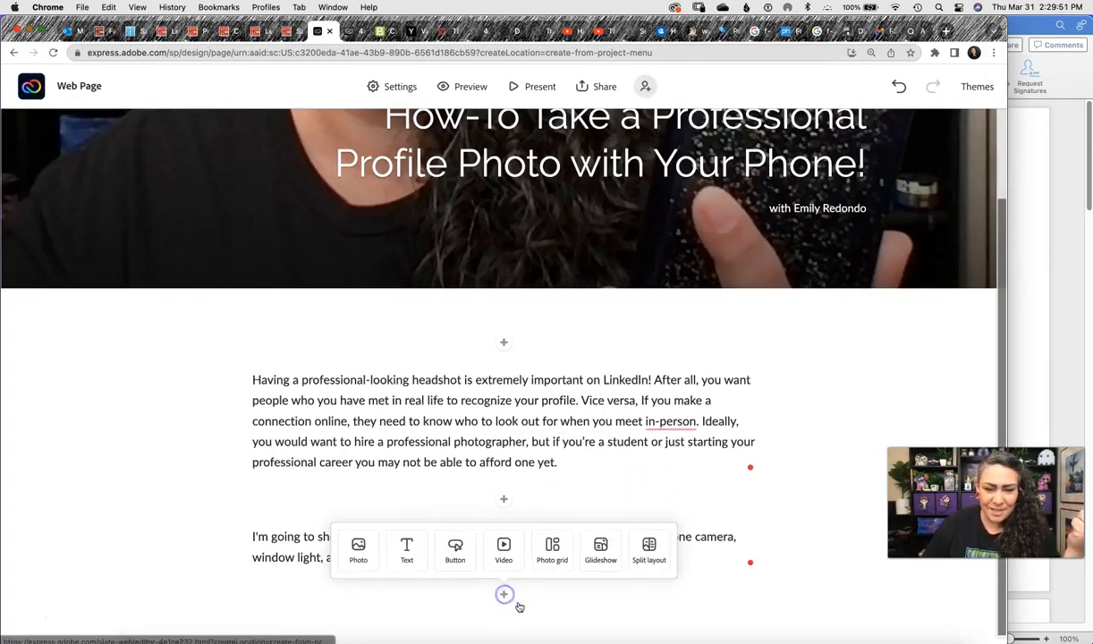
{"action": "left_click", "coordinate": [407, 555]}
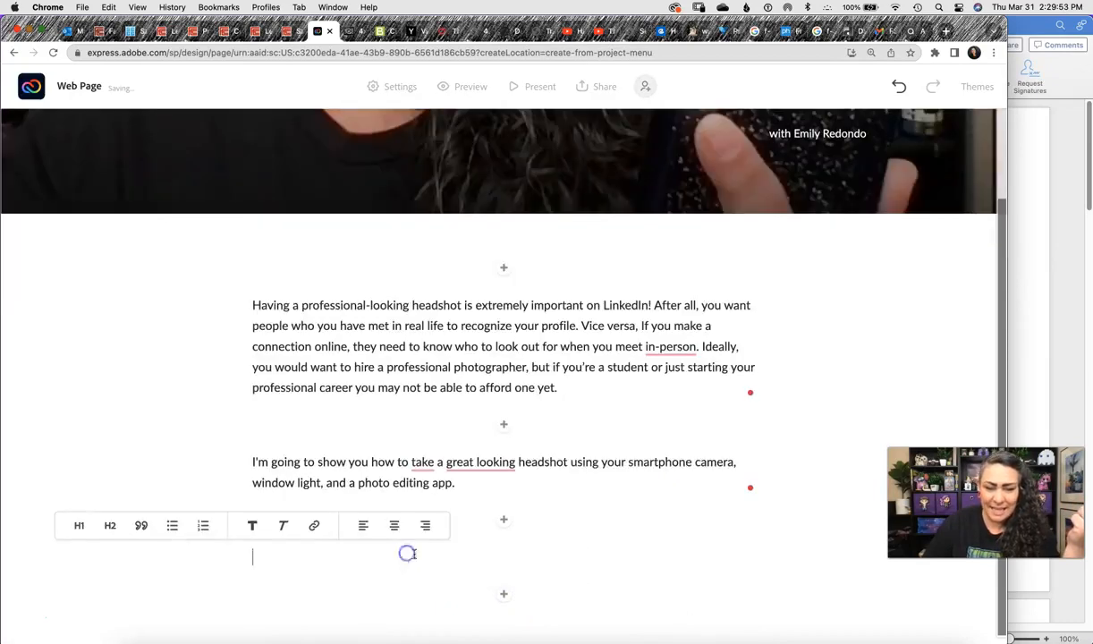
{"action": "left_click", "coordinate": [1036, 24]}
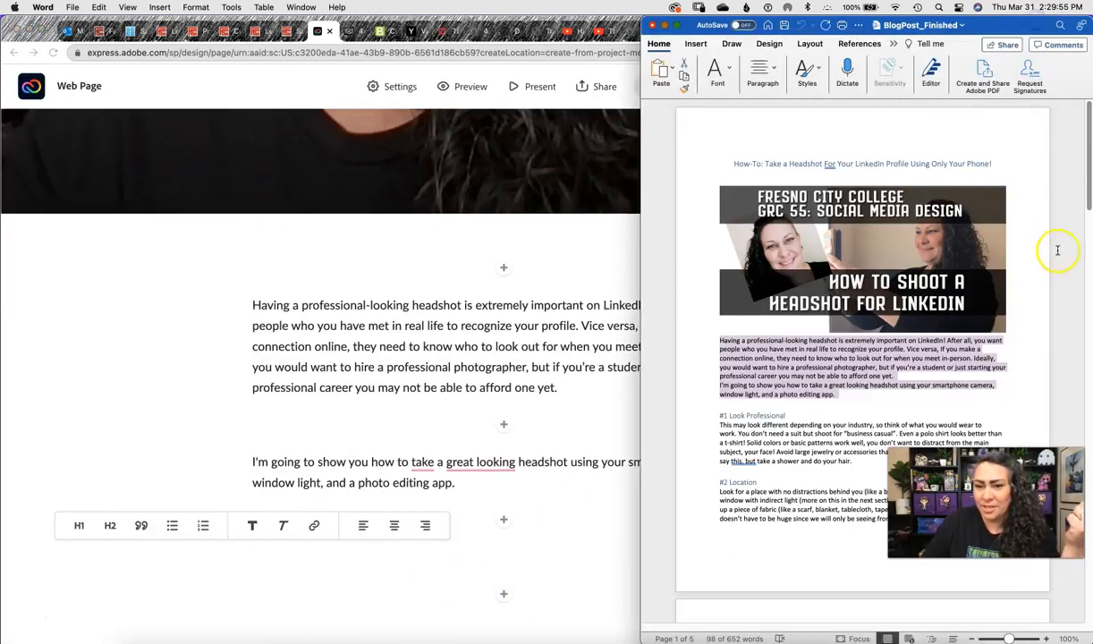
{"action": "left_click", "coordinate": [1010, 238]}
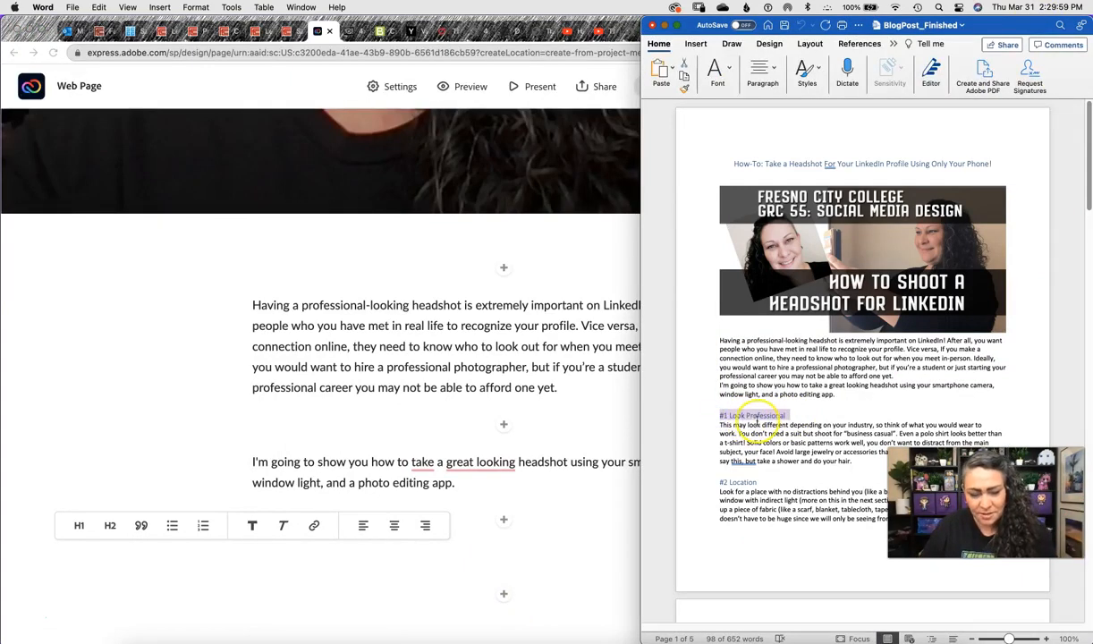
{"action": "left_click", "coordinate": [500, 534]}
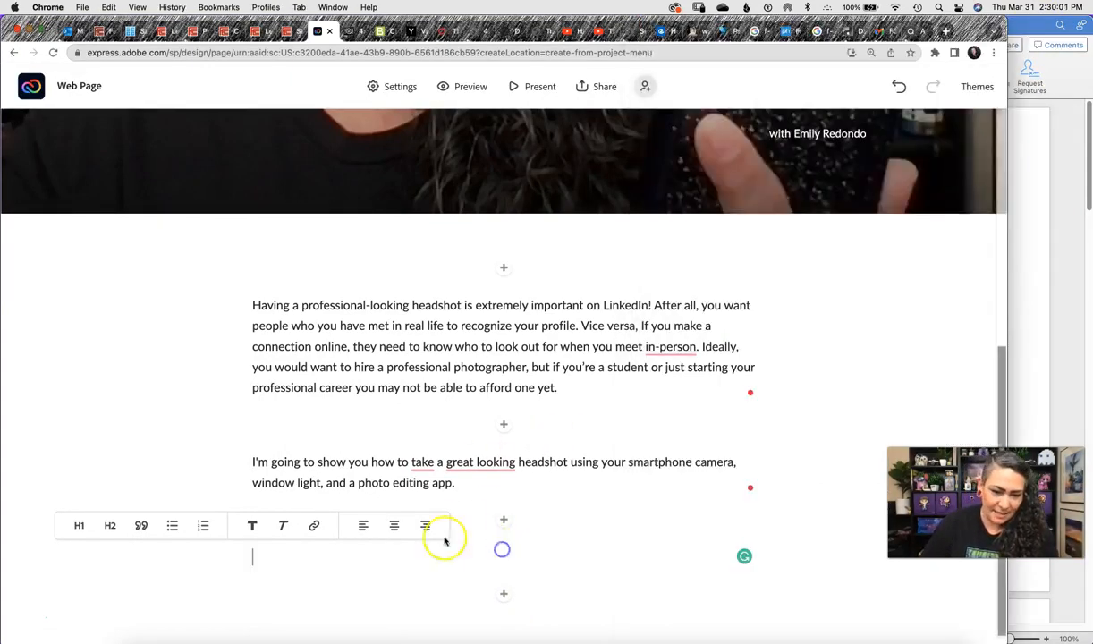
{"action": "key", "text": "super+v"}
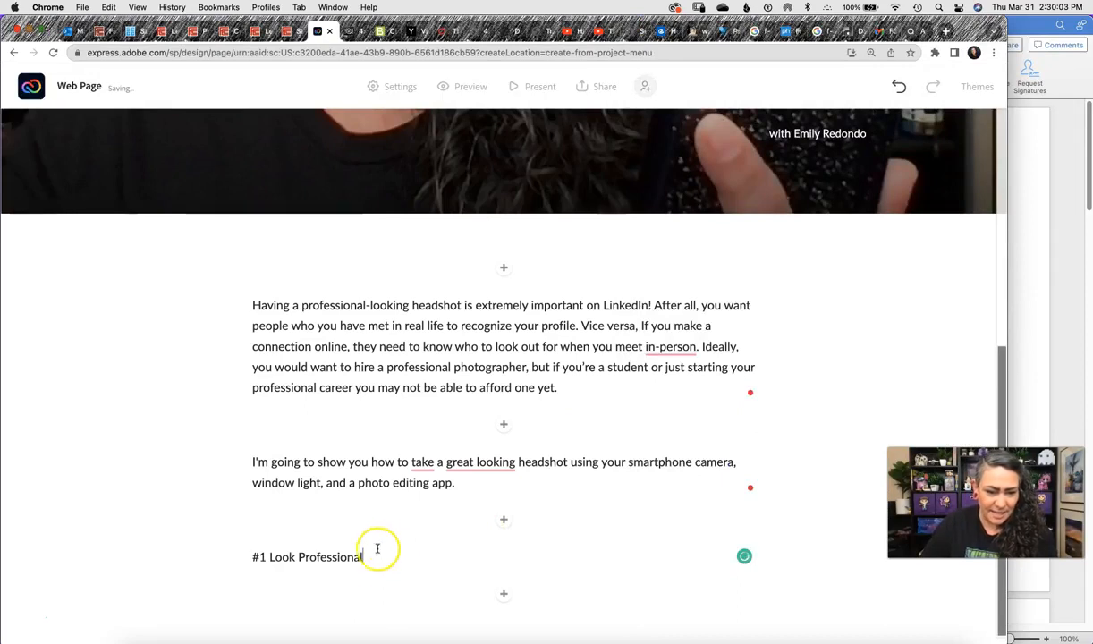
Format the "#1 Look Professional" text as an H1 heading and center it
{"action": "left_click_drag", "start_coordinate": [363, 558], "coordinate": [251, 561]}
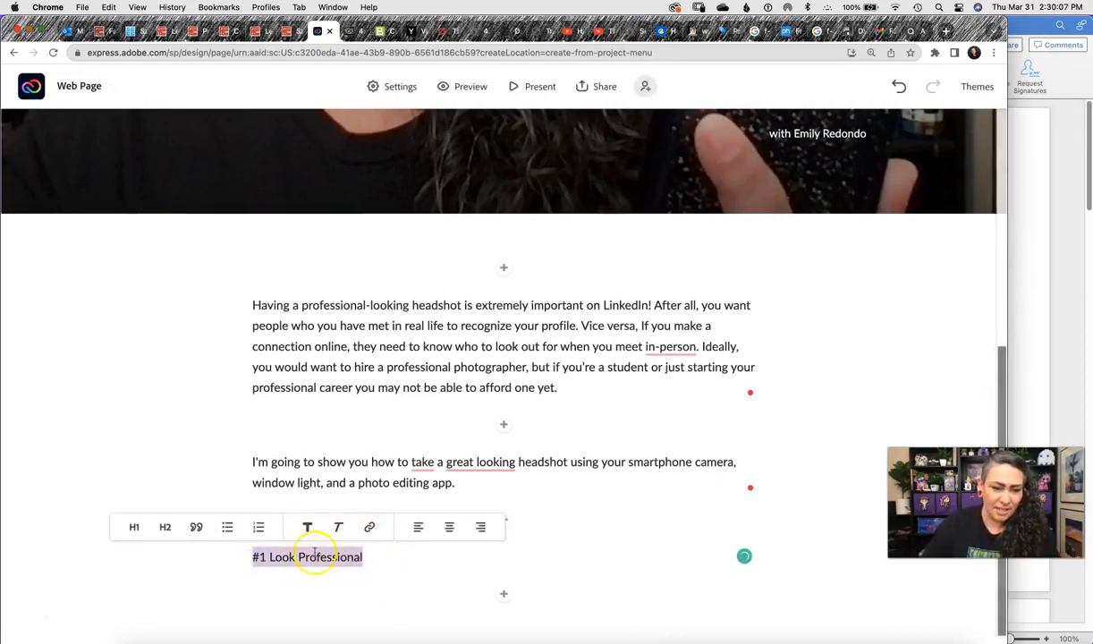
{"action": "left_click", "coordinate": [135, 530]}
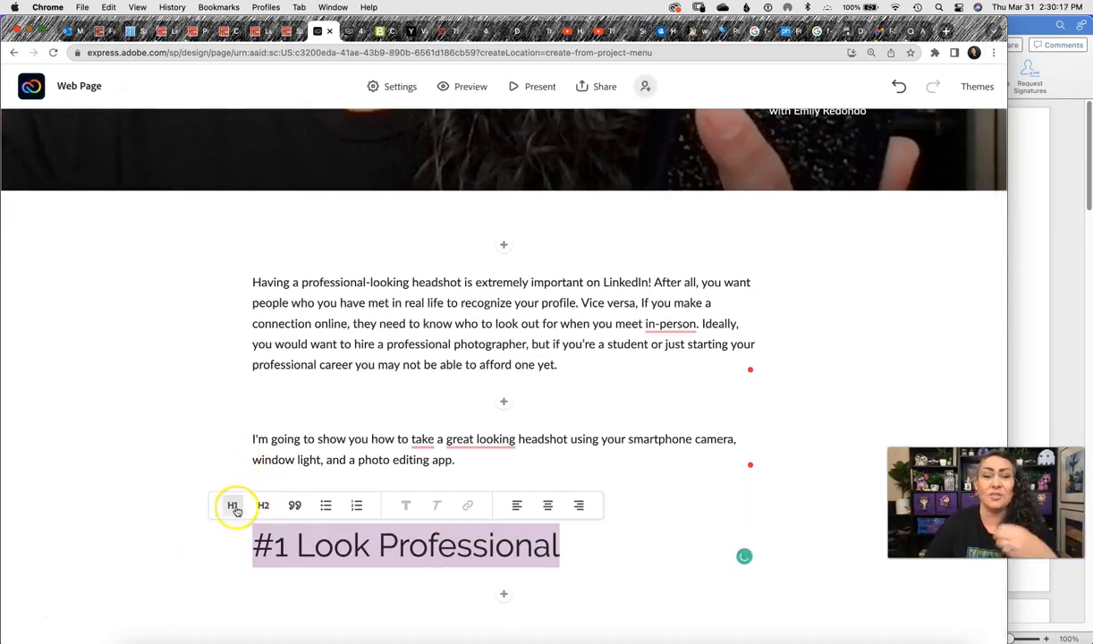
{"action": "left_click", "coordinate": [548, 507]}
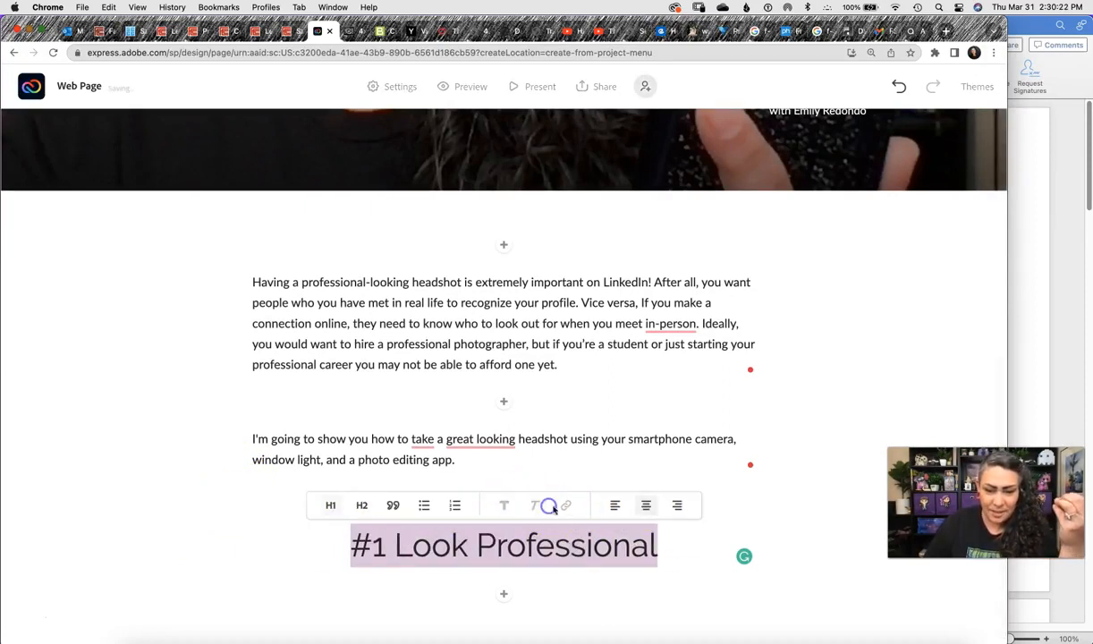
{"action": "left_click", "coordinate": [793, 491]}
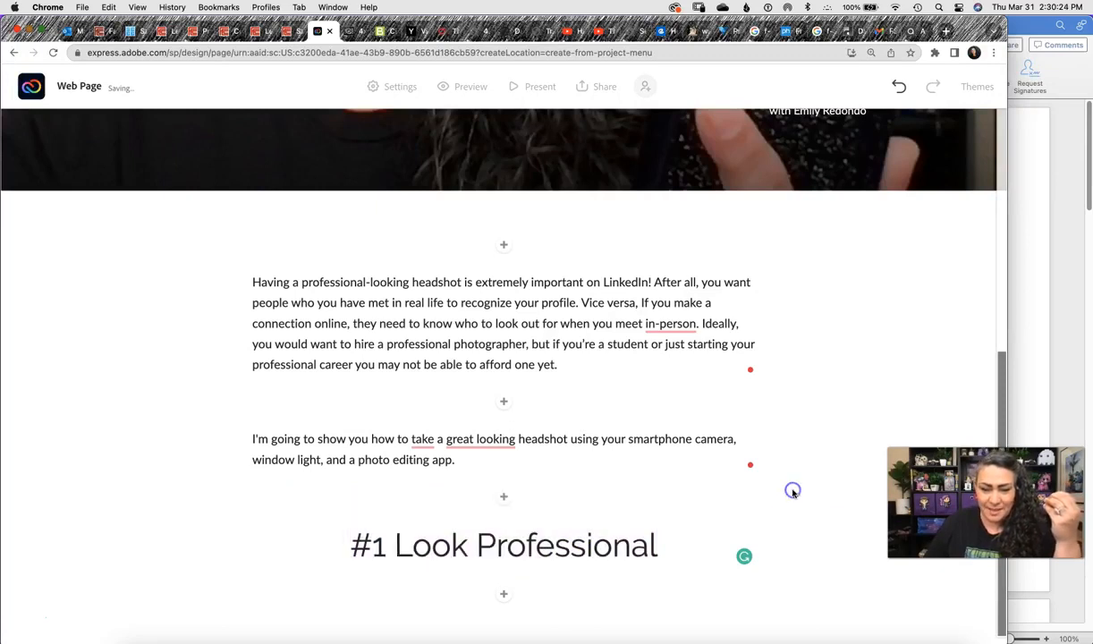
Copy the paragraph under "#1 Look Professional" from the Word document into a new text block below the web page heading
{"action": "left_click", "coordinate": [1030, 327]}
{"action": "left_click_drag", "start_coordinate": [720, 425], "coordinate": [856, 462]}
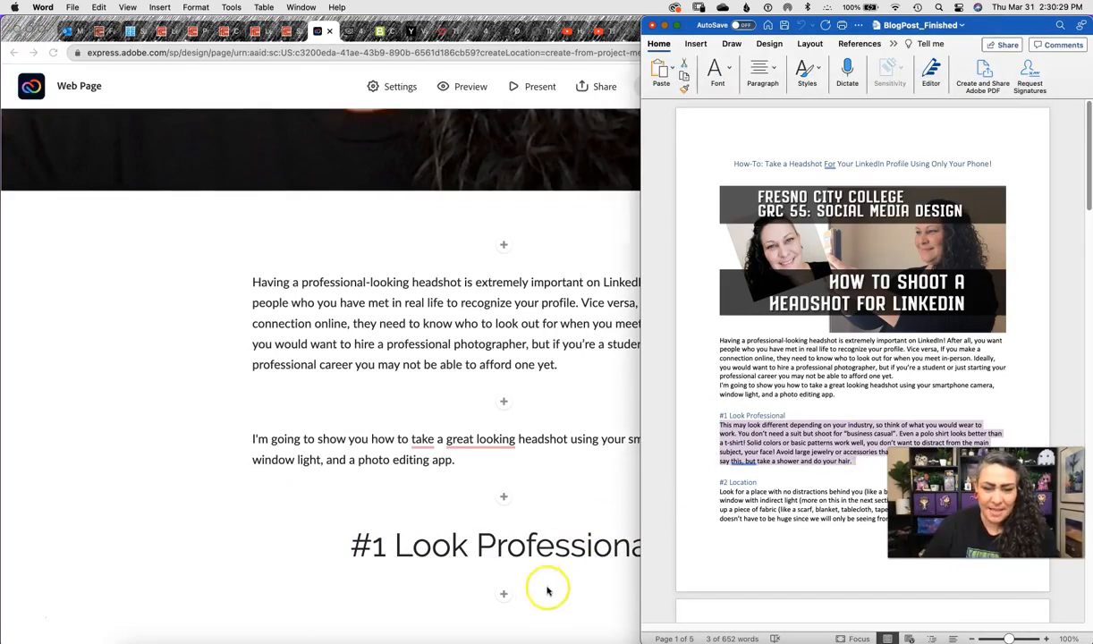
{"action": "left_click", "coordinate": [549, 588]}
{"action": "left_click", "coordinate": [504, 595]}
{"action": "left_click", "coordinate": [407, 554]}
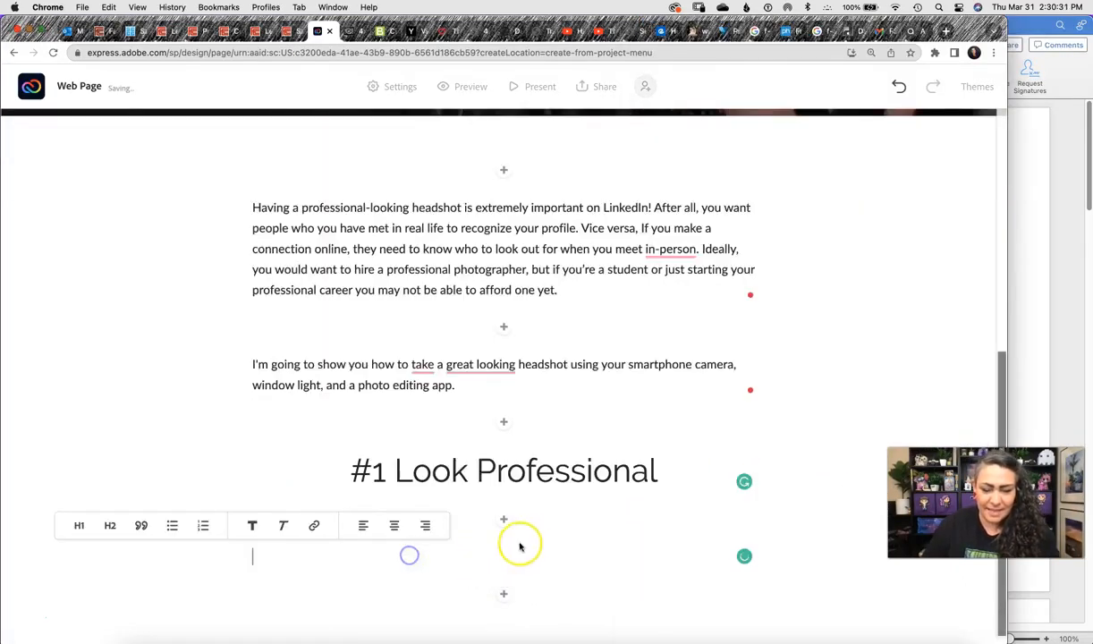
{"action": "type", "text": "This may look different depending on your industry, so think of what you would wear to work. You don’t need a suit but shoot for \"business casual\". Even a polo shirt looks better than a t-shirt! Solid colors or basic patterns work well, you don’t want to distract from the main subject, your face! Avoid large jewelry or accessories that are distracting. I don’t think I need to say this, but take a shower and do your hair."}
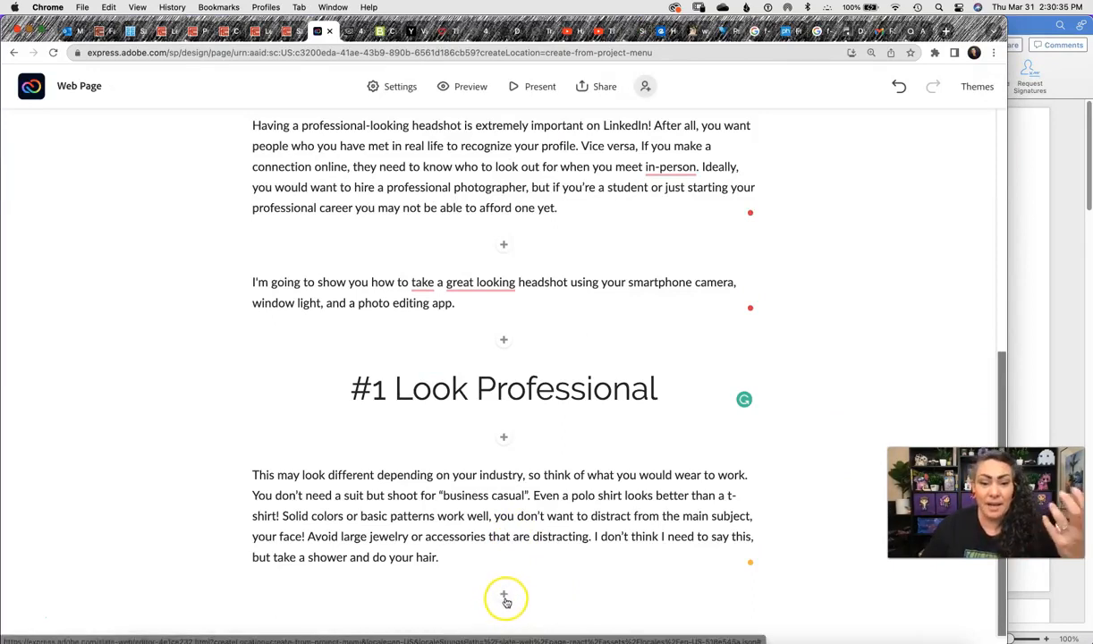
Insert 02_LookPro-BadExamples.jpg from the Webpage Files folder as an inline photo below the "#1 Look Professional" paragraph
{"action": "left_click", "coordinate": [504, 597]}
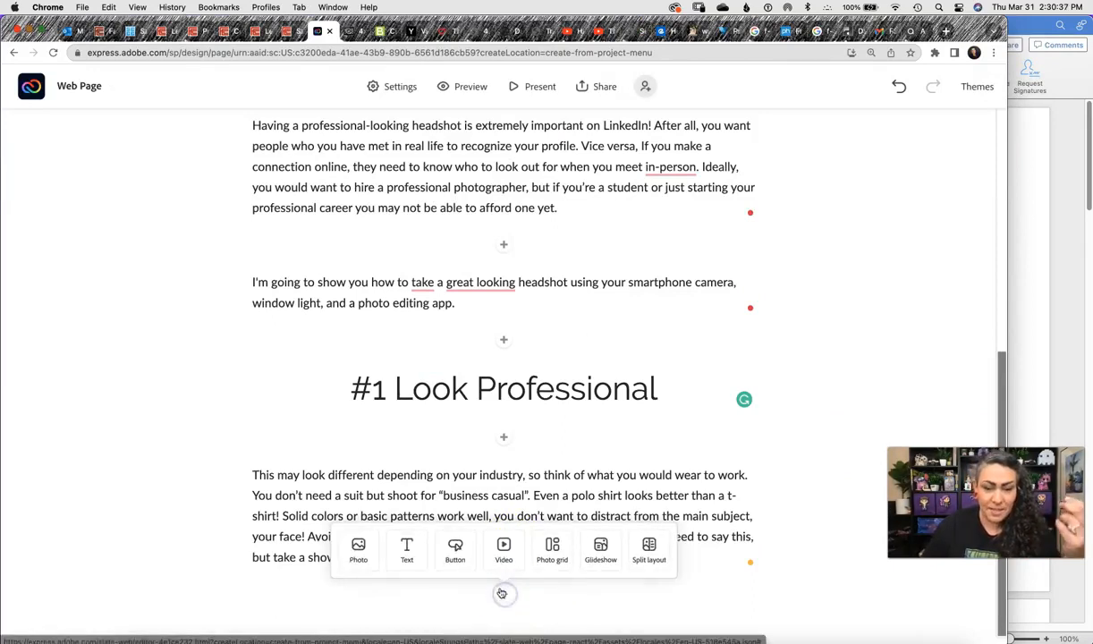
{"action": "left_click", "coordinate": [359, 557]}
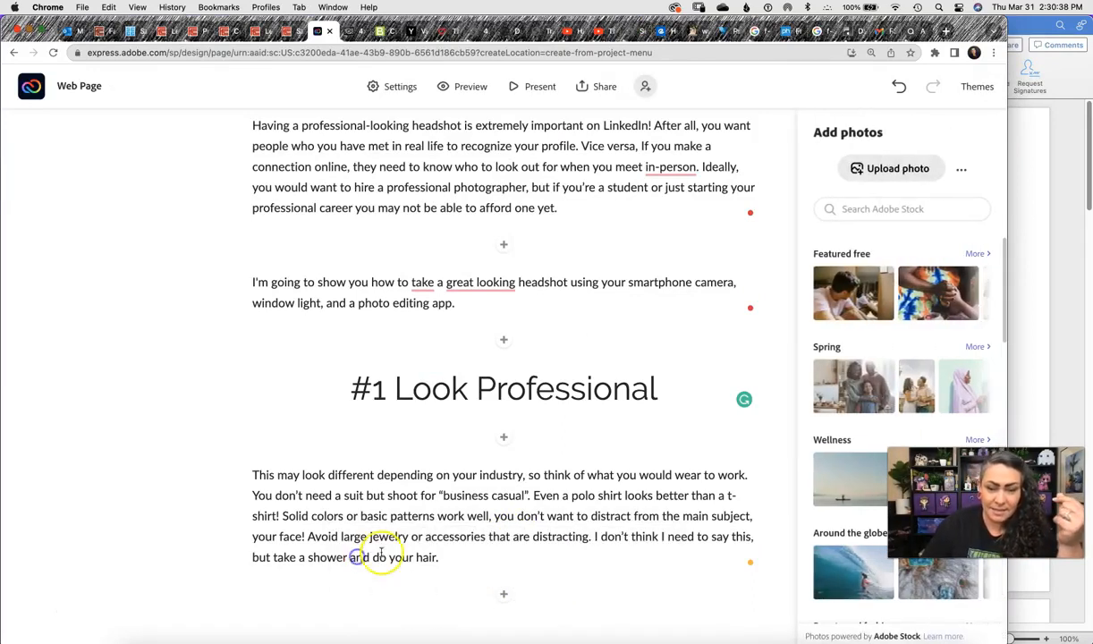
{"action": "left_click", "coordinate": [906, 170]}
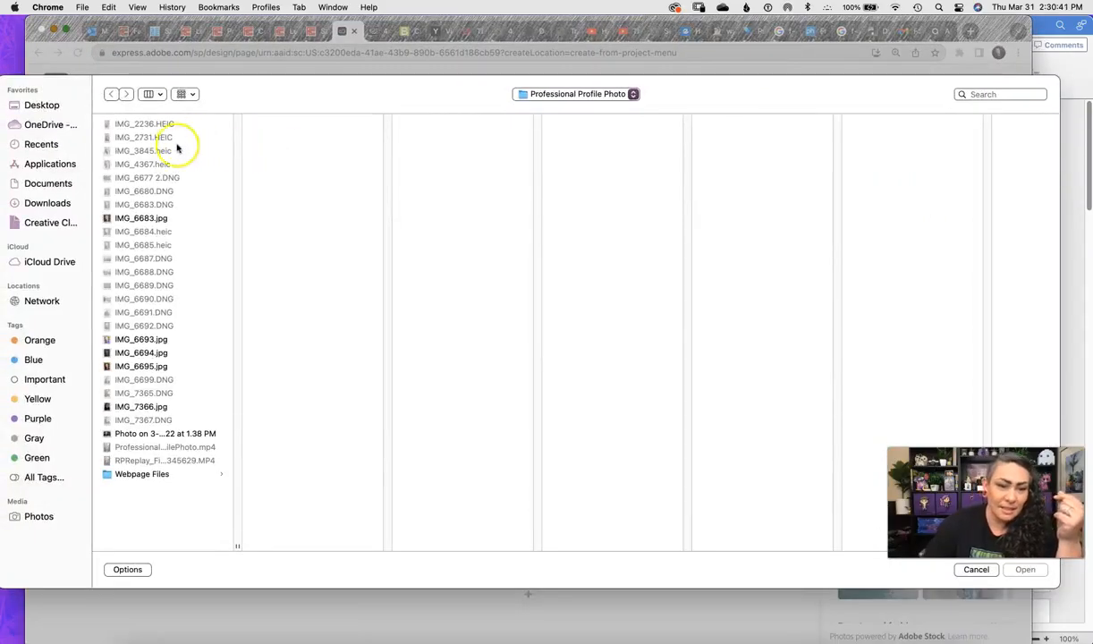
{"action": "left_click", "coordinate": [145, 474]}
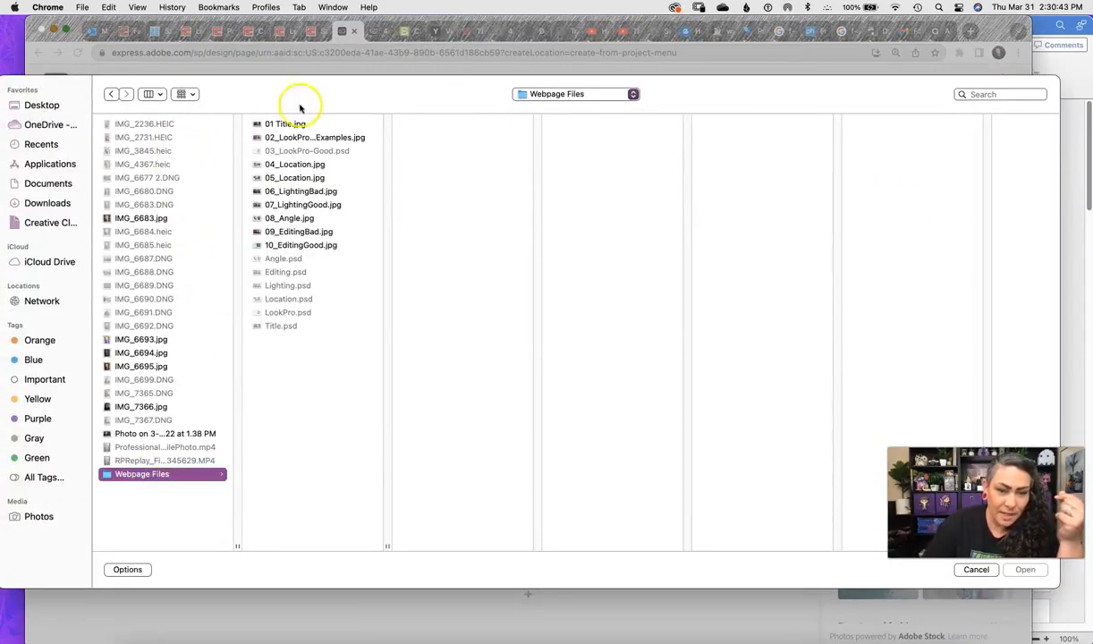
{"action": "left_click", "coordinate": [302, 139]}
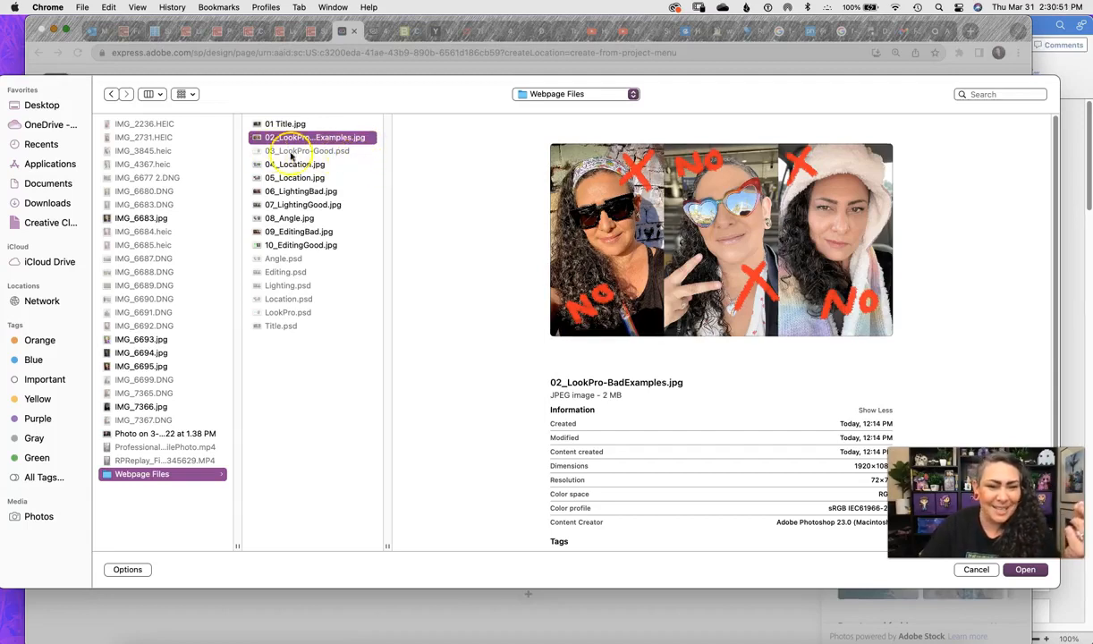
{"action": "left_click", "coordinate": [1027, 570]}
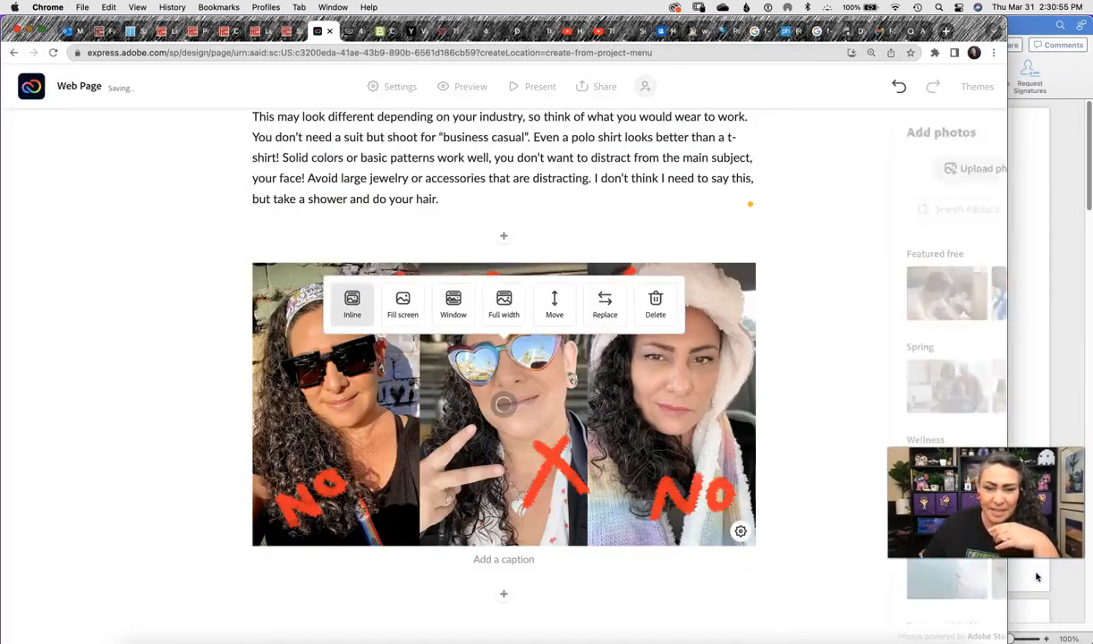
{"action": "left_click", "coordinate": [855, 331]}
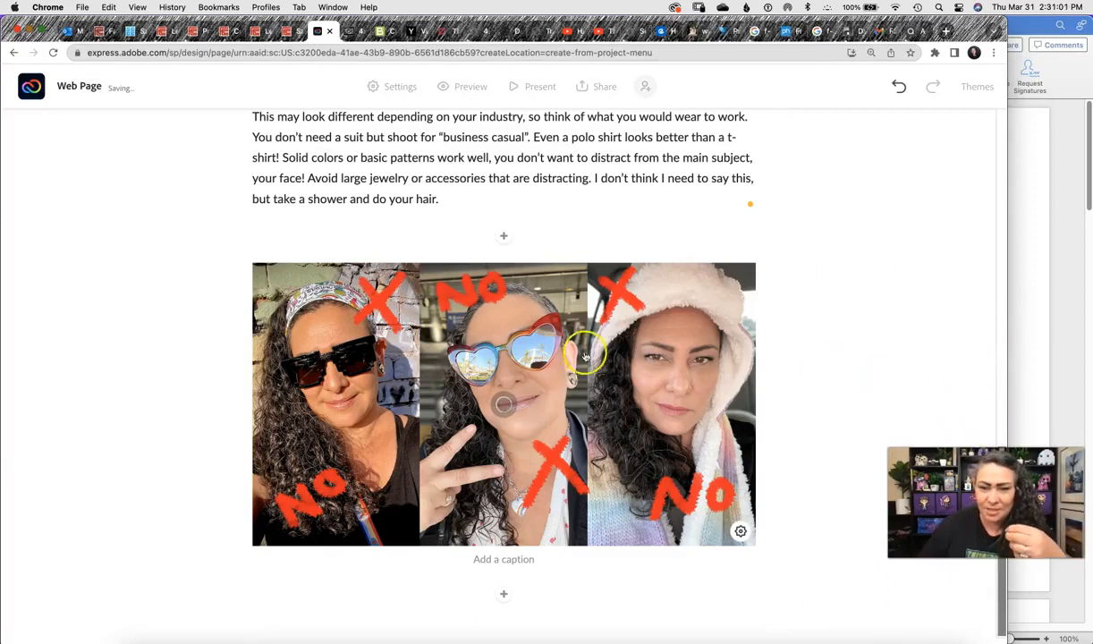
Add a glideshow below the inline photo with 02_LookPro-BadExamples.jpg as its background and save it
{"action": "left_click", "coordinate": [504, 597]}
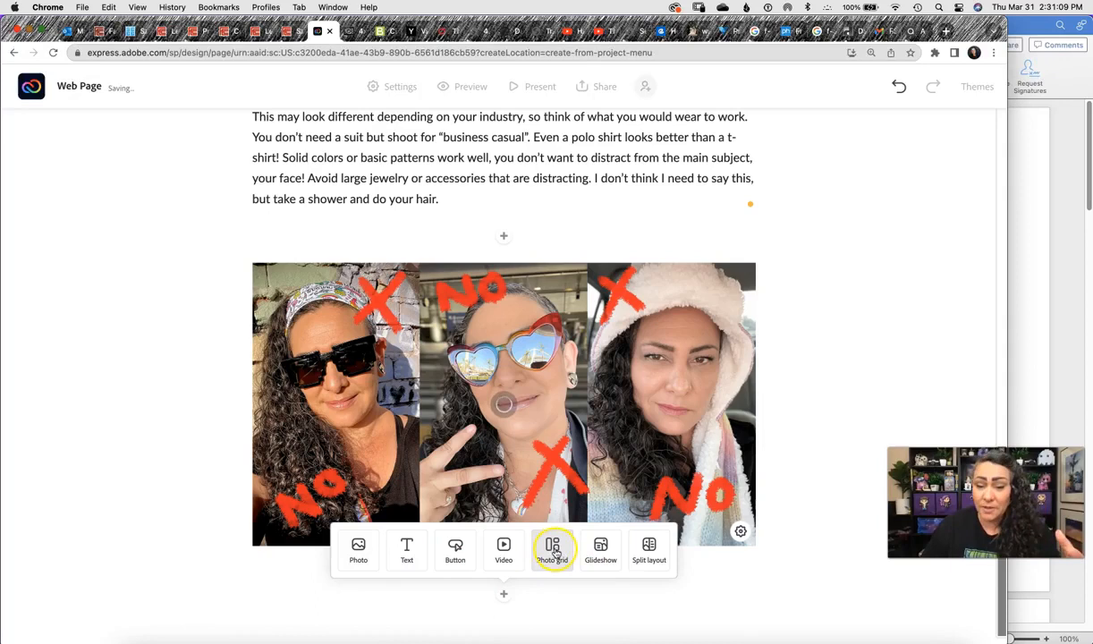
{"action": "left_click", "coordinate": [602, 552]}
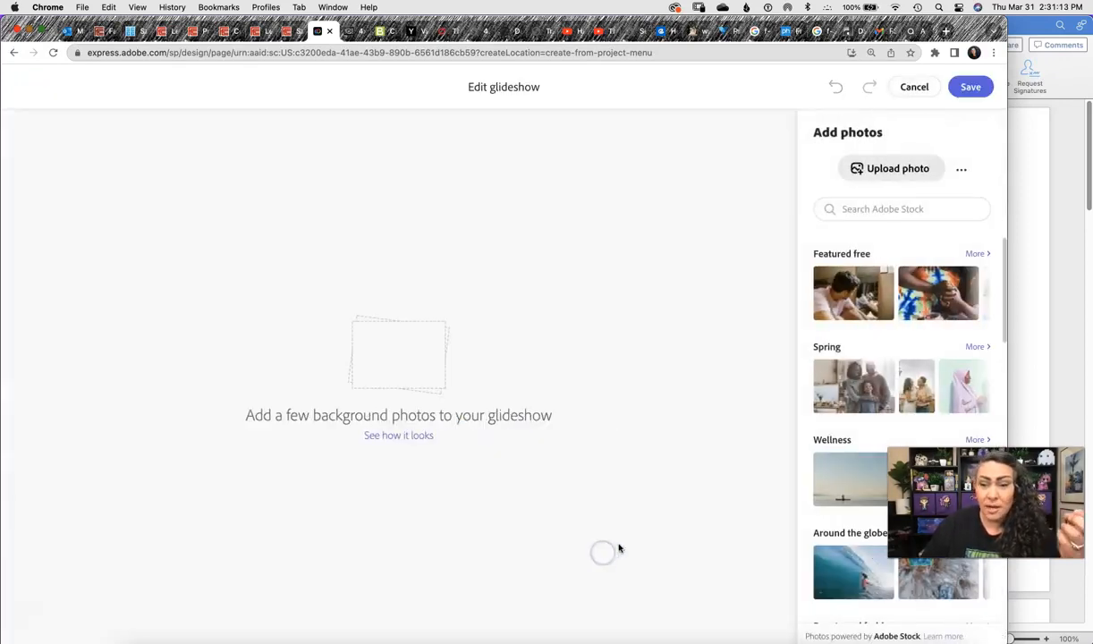
{"action": "left_click", "coordinate": [899, 169]}
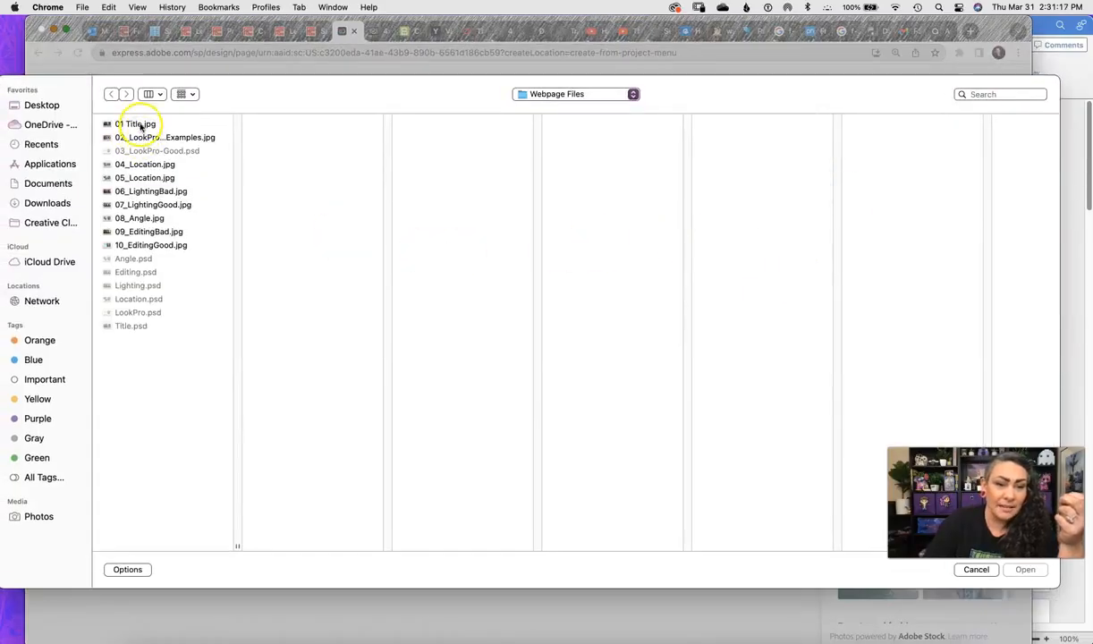
{"action": "left_click", "coordinate": [140, 126]}
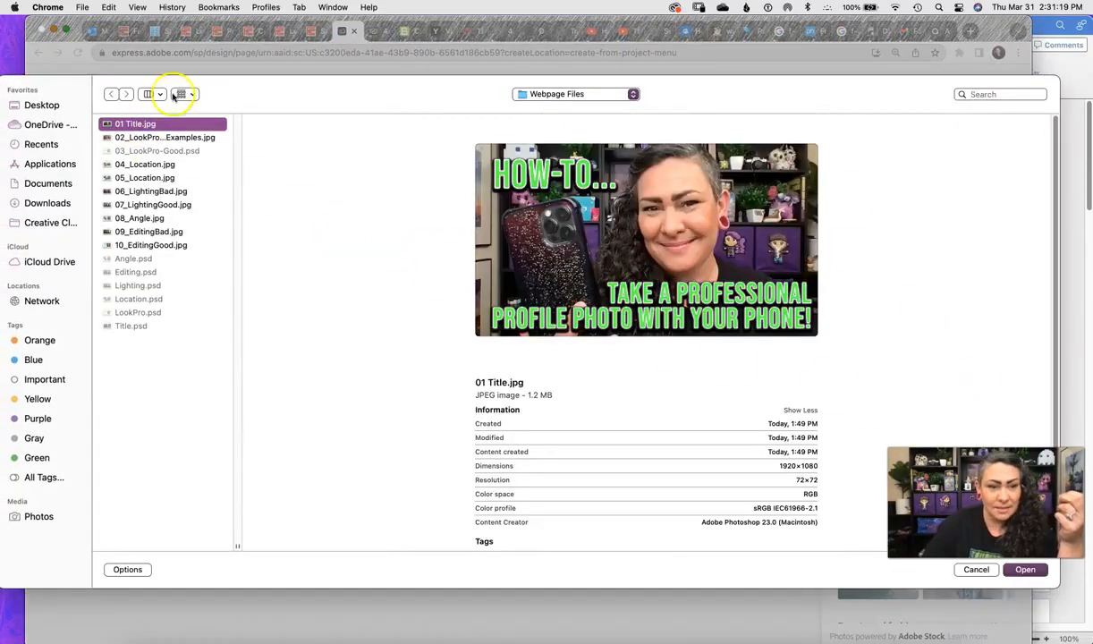
{"action": "left_click", "coordinate": [178, 138]}
{"action": "left_click", "coordinate": [1026, 570]}
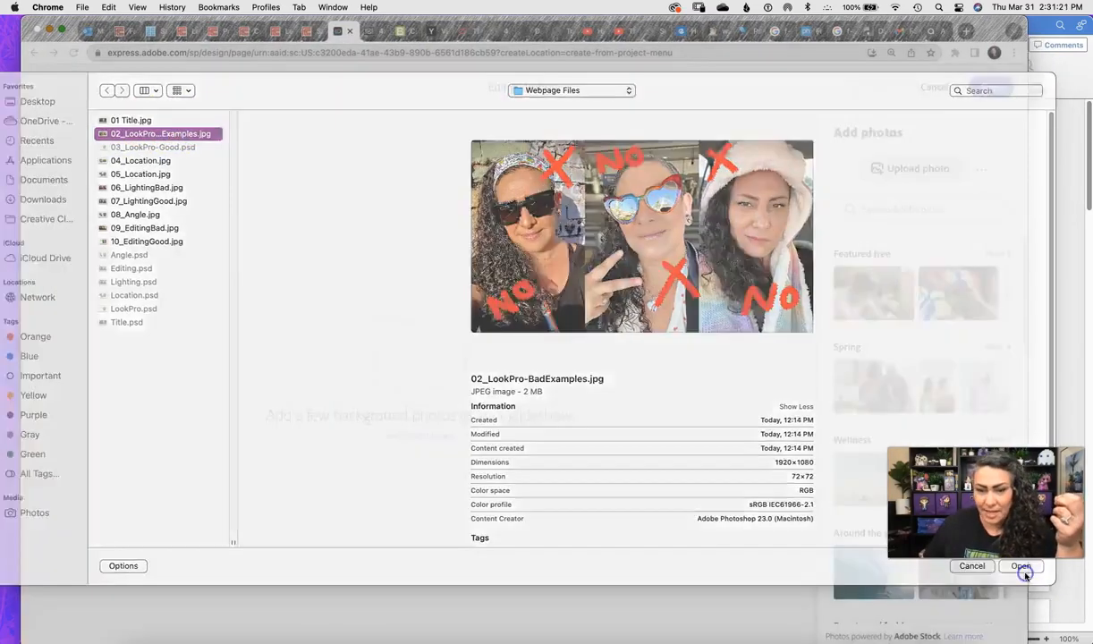
{"action": "left_click", "coordinate": [972, 88]}
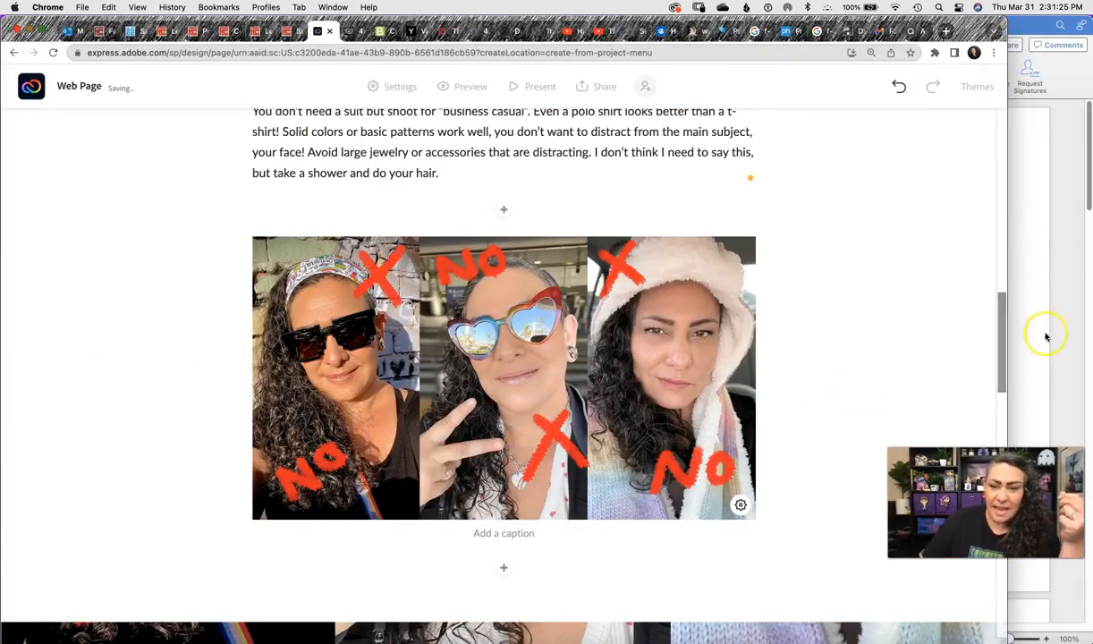
Delete the glideshow section below the inline bad-examples photo
{"action": "left_click_drag", "start_coordinate": [1000, 310], "coordinate": [1000, 414]}
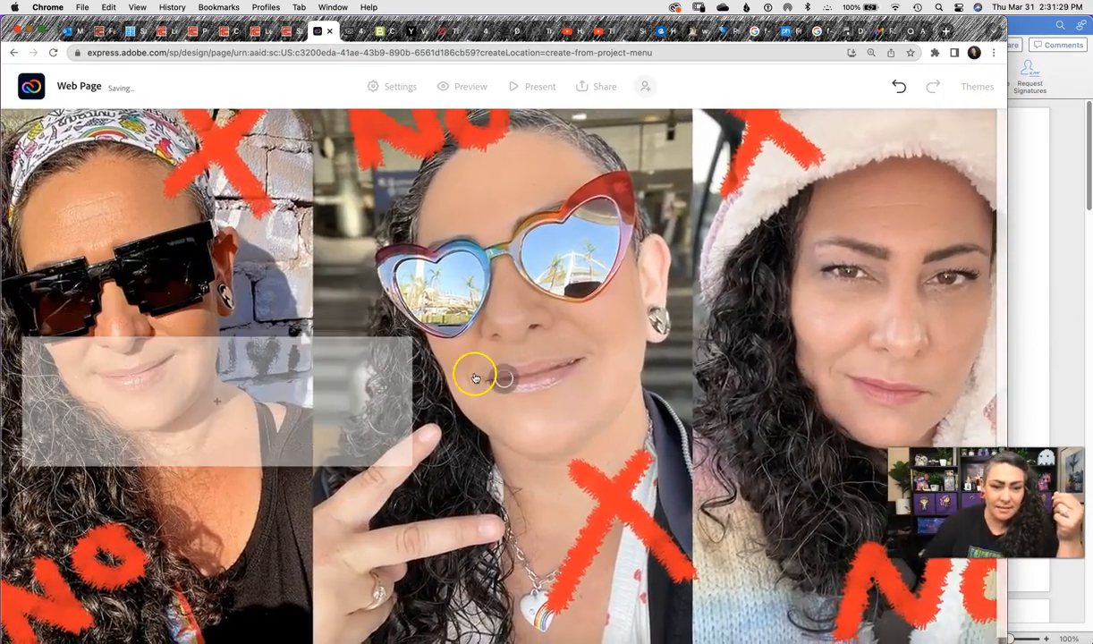
{"action": "left_click", "coordinate": [218, 402]}
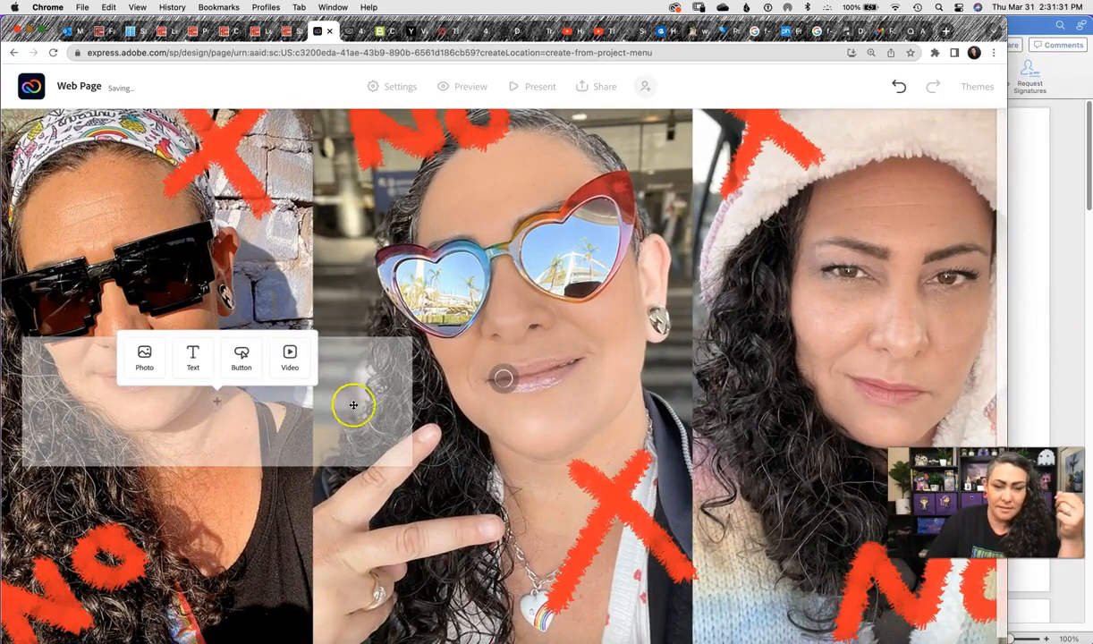
{"action": "left_click", "coordinate": [545, 367]}
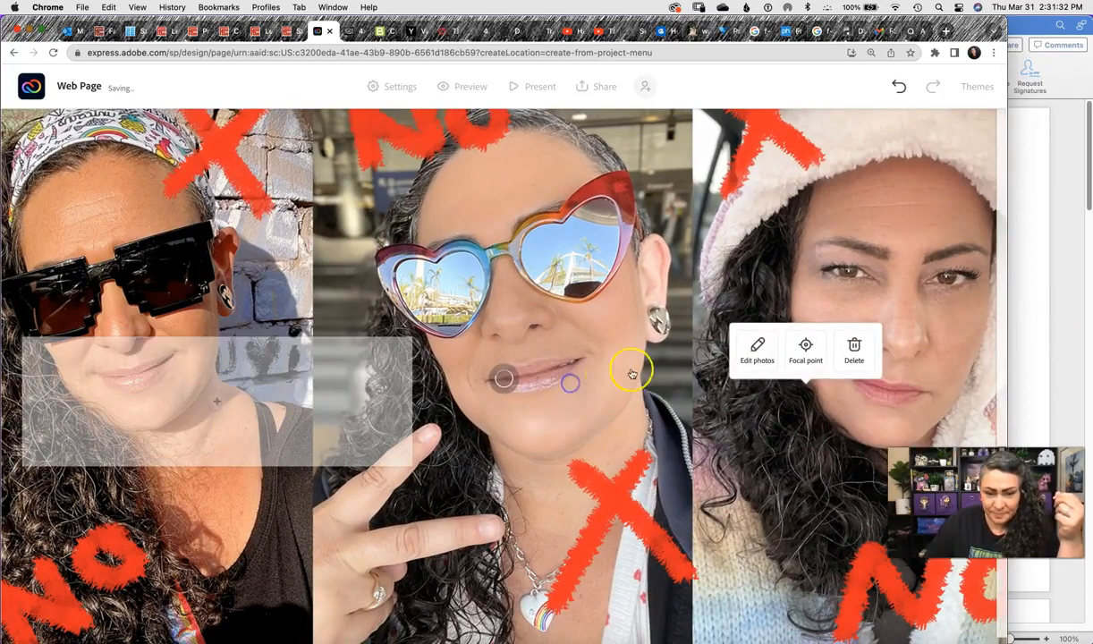
{"action": "left_click", "coordinate": [855, 351]}
{"action": "left_click", "coordinate": [590, 412]}
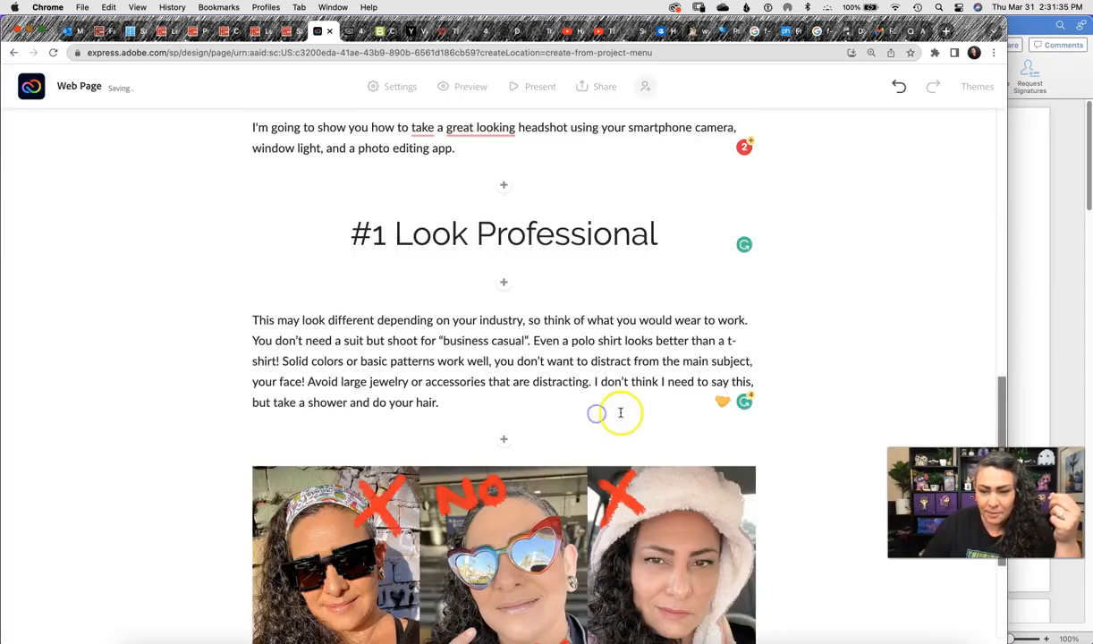
Add a split layout section below the inline bad-examples photo
{"action": "scroll", "coordinate": [1001, 400], "scroll_direction": "down", "scroll_amount": 5}
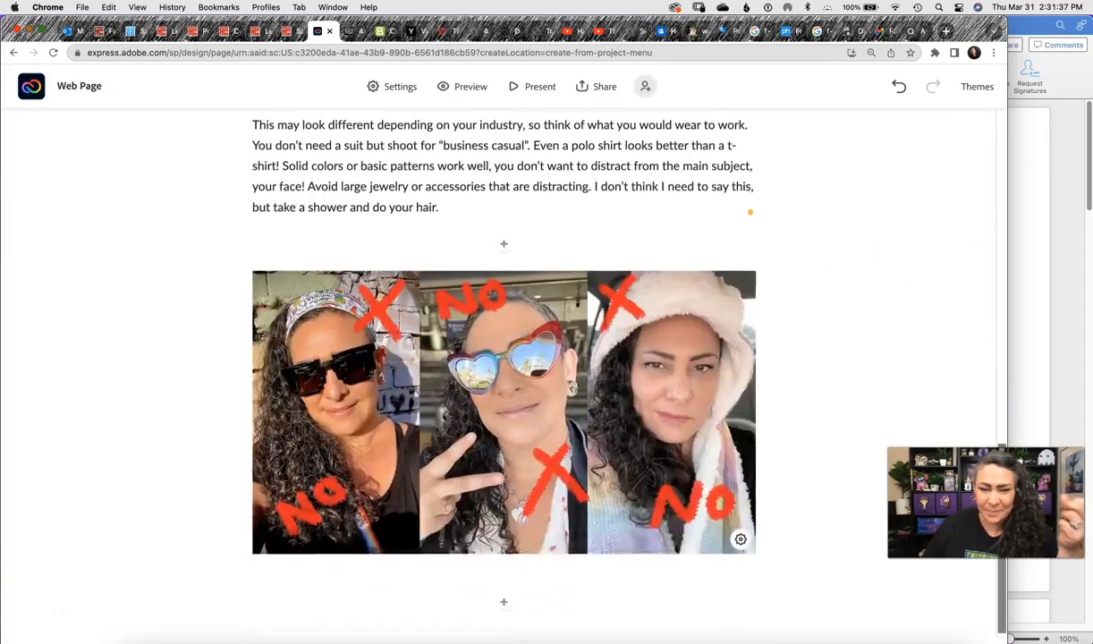
{"action": "left_click", "coordinate": [504, 594]}
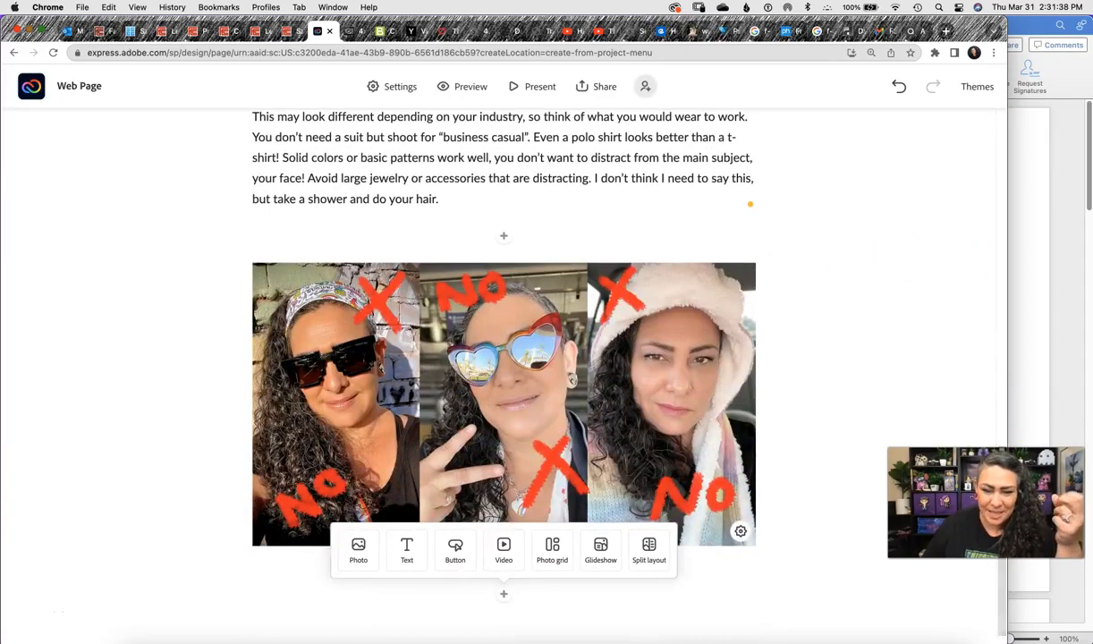
{"action": "left_click", "coordinate": [646, 553]}
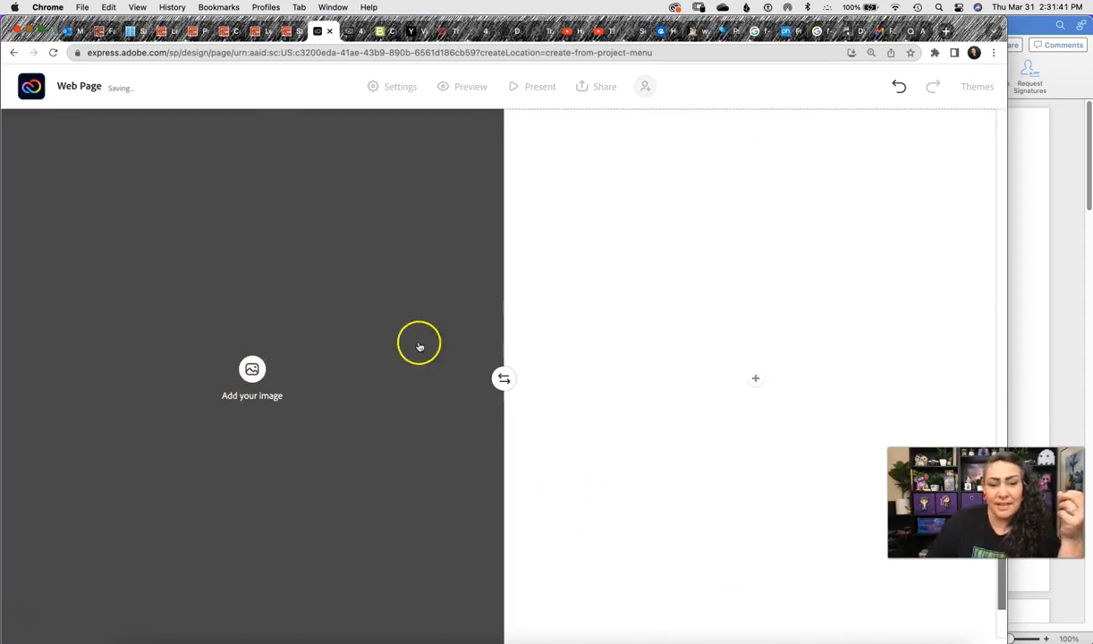
Delete the empty split layout section below the inline bad-examples photo and confirm the deletion
{"action": "left_click", "coordinate": [755, 379]}
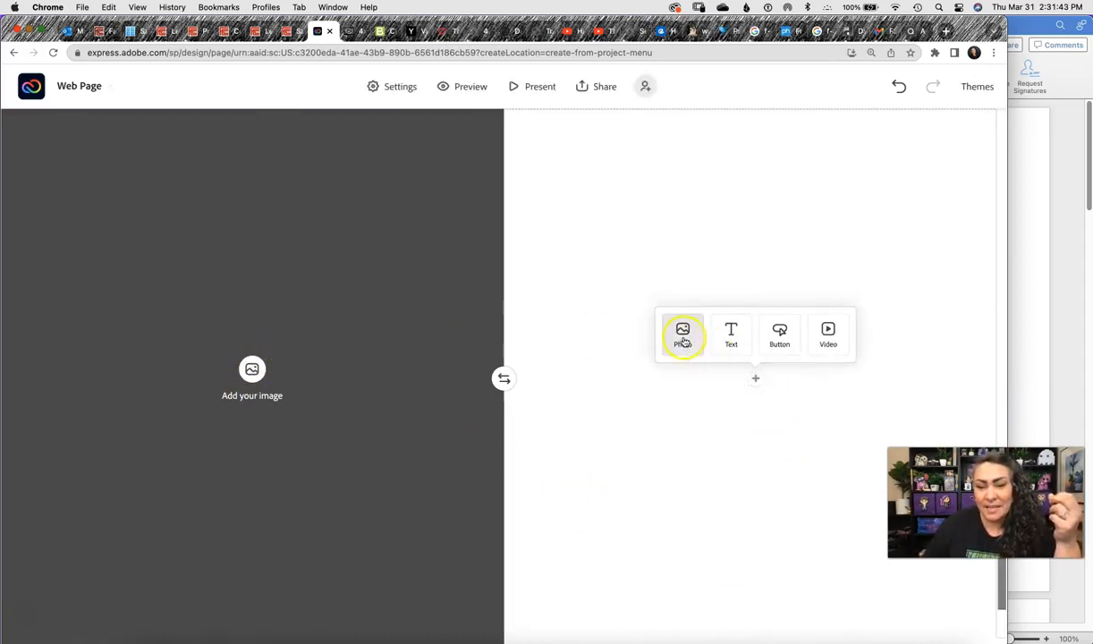
{"action": "left_click", "coordinate": [904, 284]}
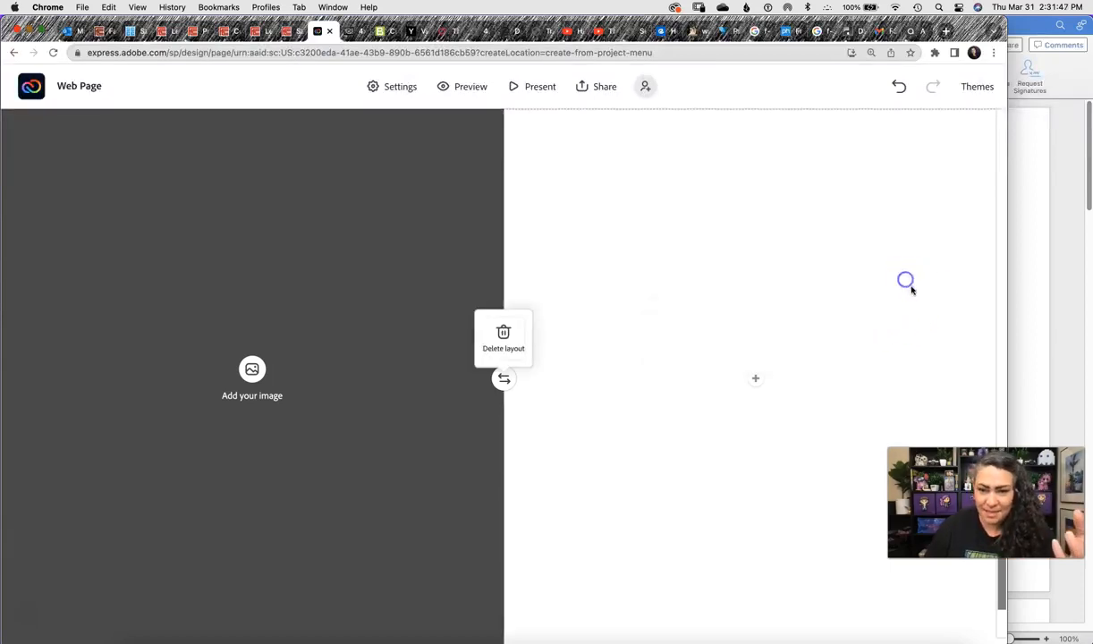
{"action": "left_click", "coordinate": [503, 340]}
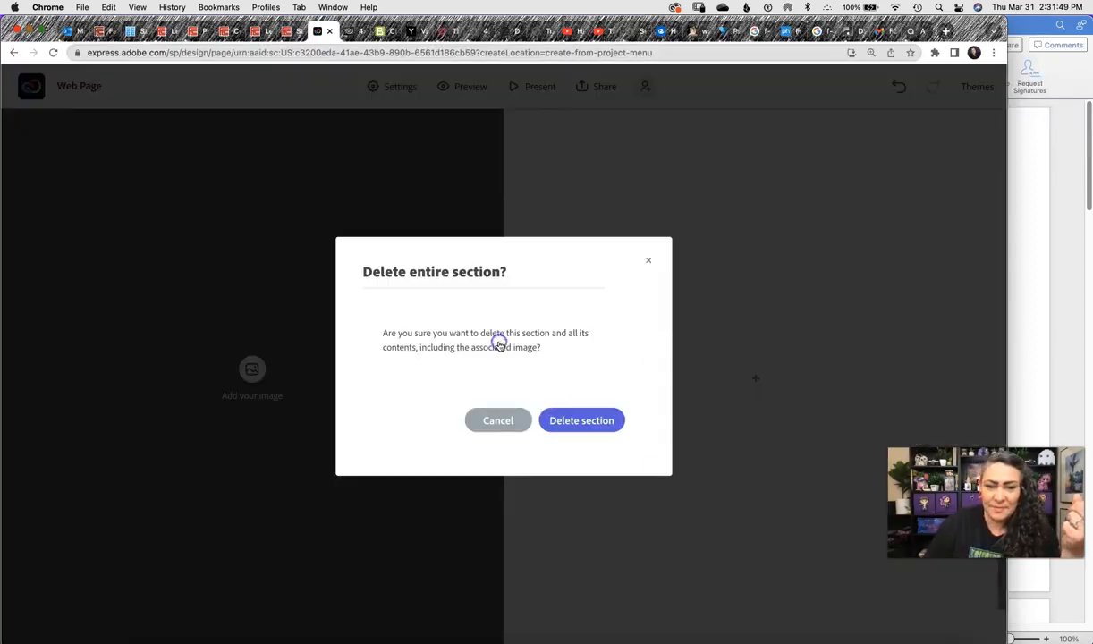
{"action": "left_click", "coordinate": [586, 419]}
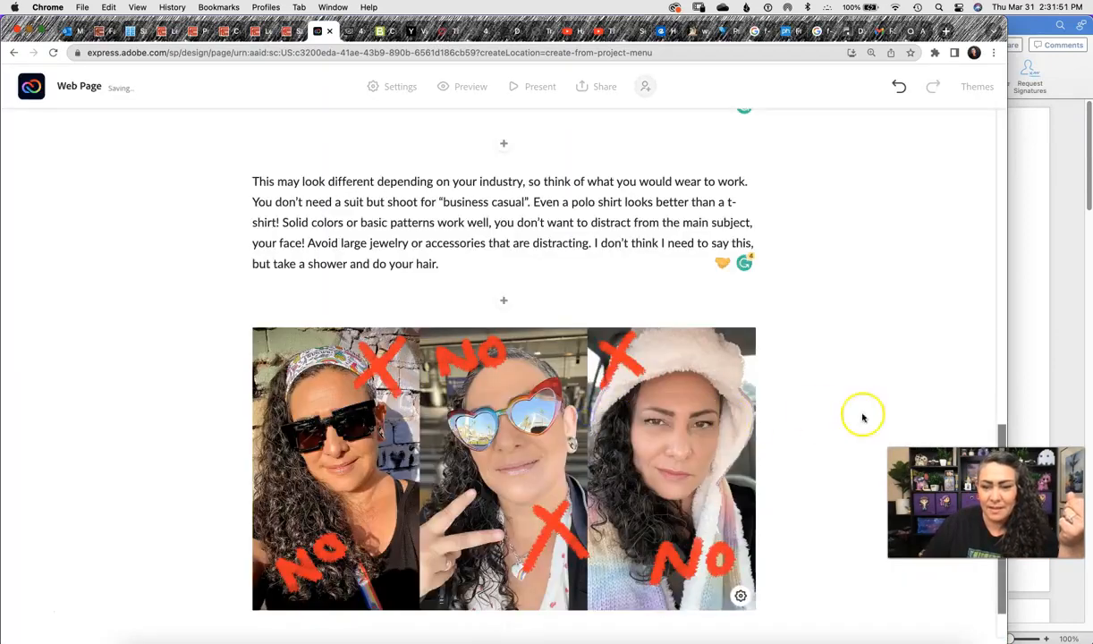
{"action": "left_click_drag", "start_coordinate": [1003, 433], "coordinate": [1002, 341]}
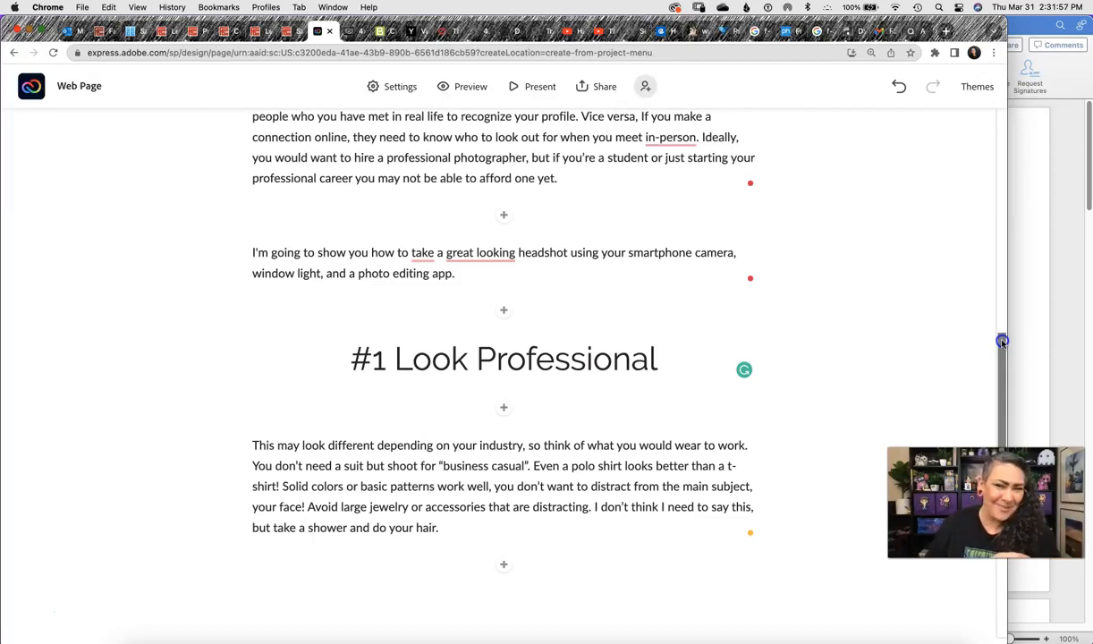
{"action": "left_click_drag", "start_coordinate": [1002, 341], "coordinate": [1003, 342]}
{"action": "left_click", "coordinate": [21, 617]}
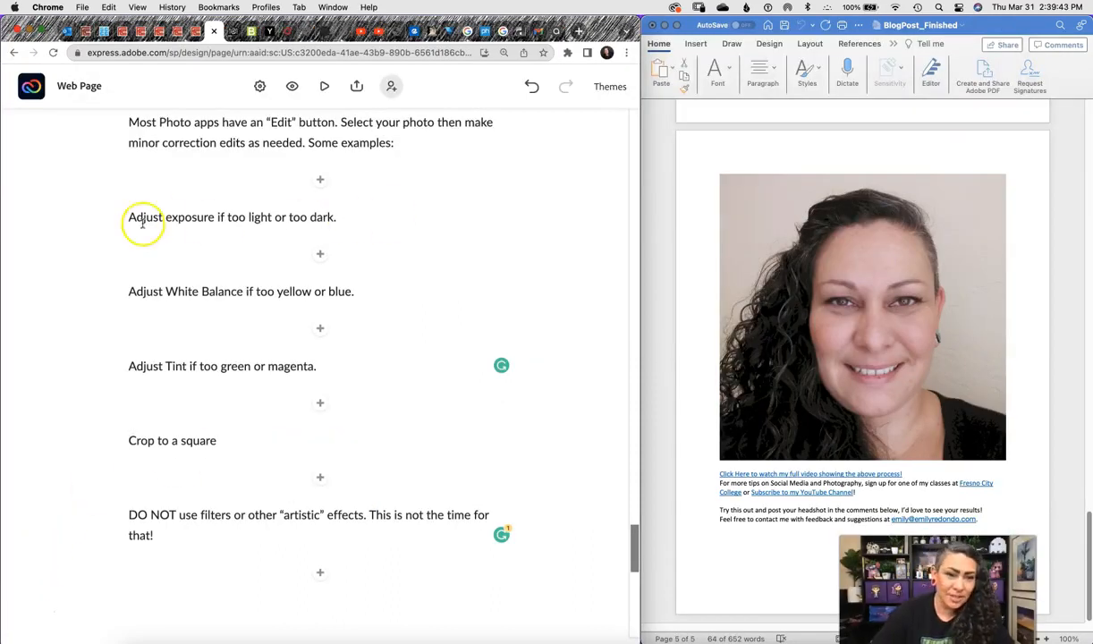
Format the "Adjust exposure if too light or too dark." paragraph under "#5 Editing" as a bulleted list
{"action": "left_click", "coordinate": [128, 218]}
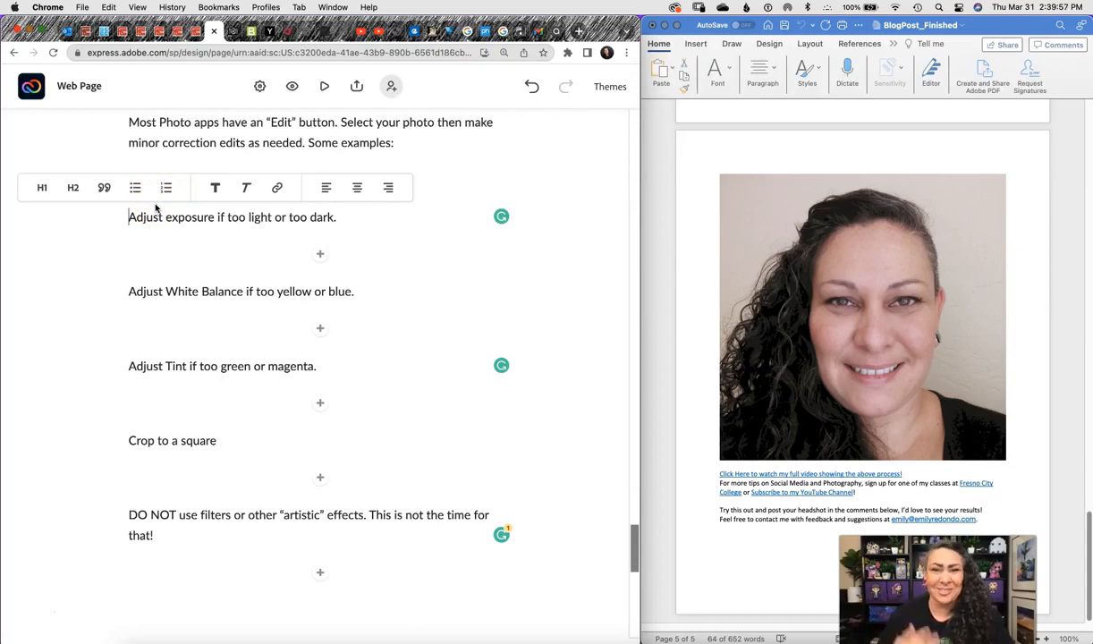
{"action": "left_click", "coordinate": [128, 232]}
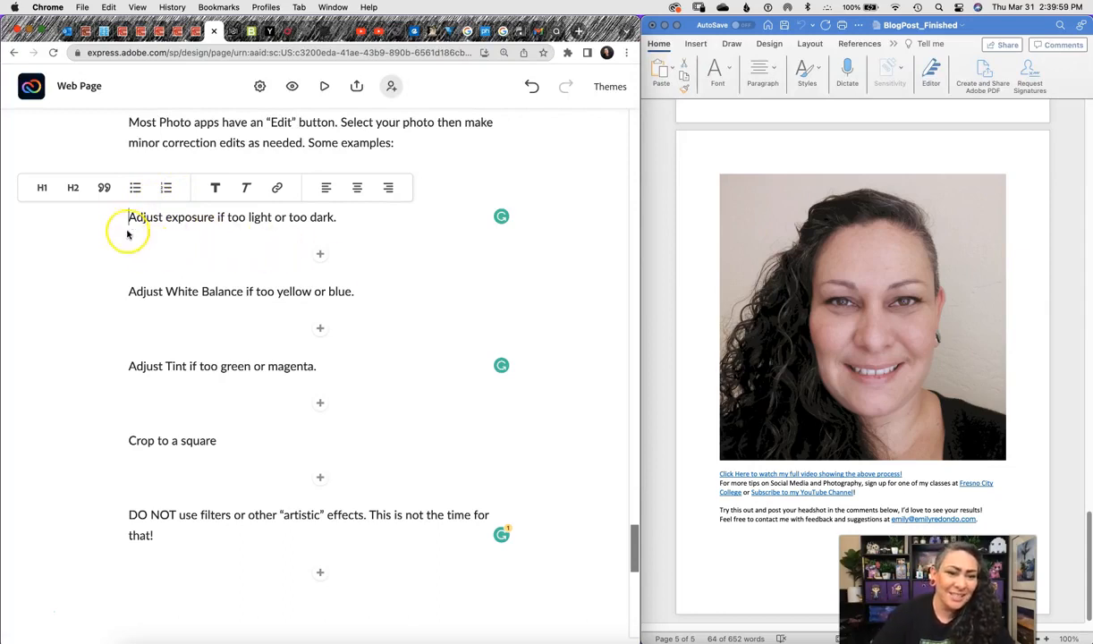
{"action": "left_click", "coordinate": [134, 189]}
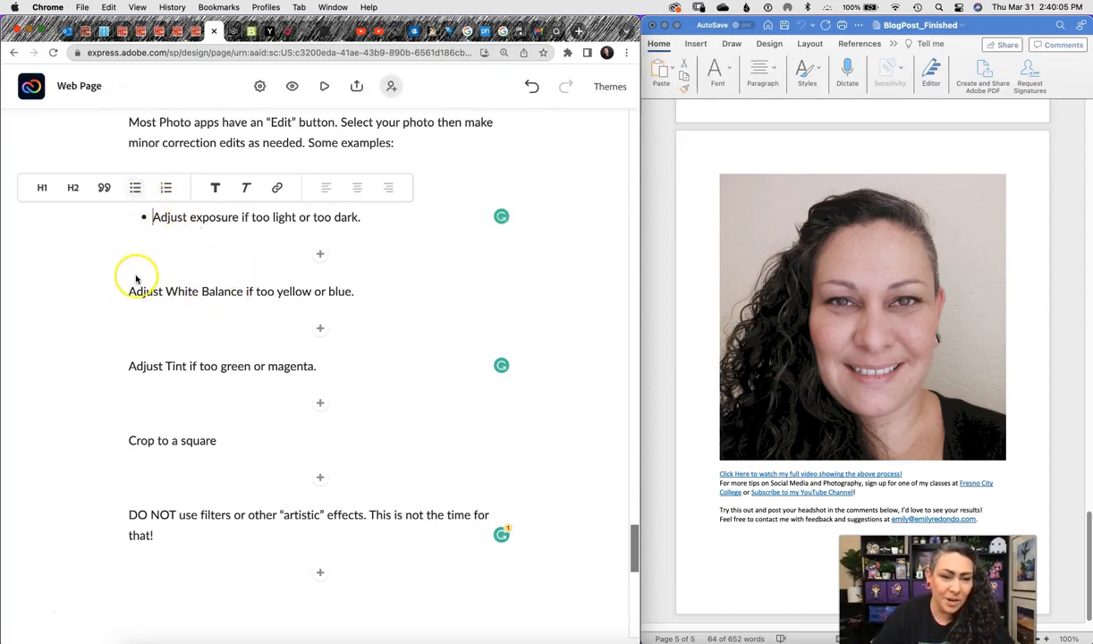
Merge the "Adjust White Balance if too yellow or blue." paragraph into the bulleted list as its second bullet
{"action": "left_click", "coordinate": [130, 292]}
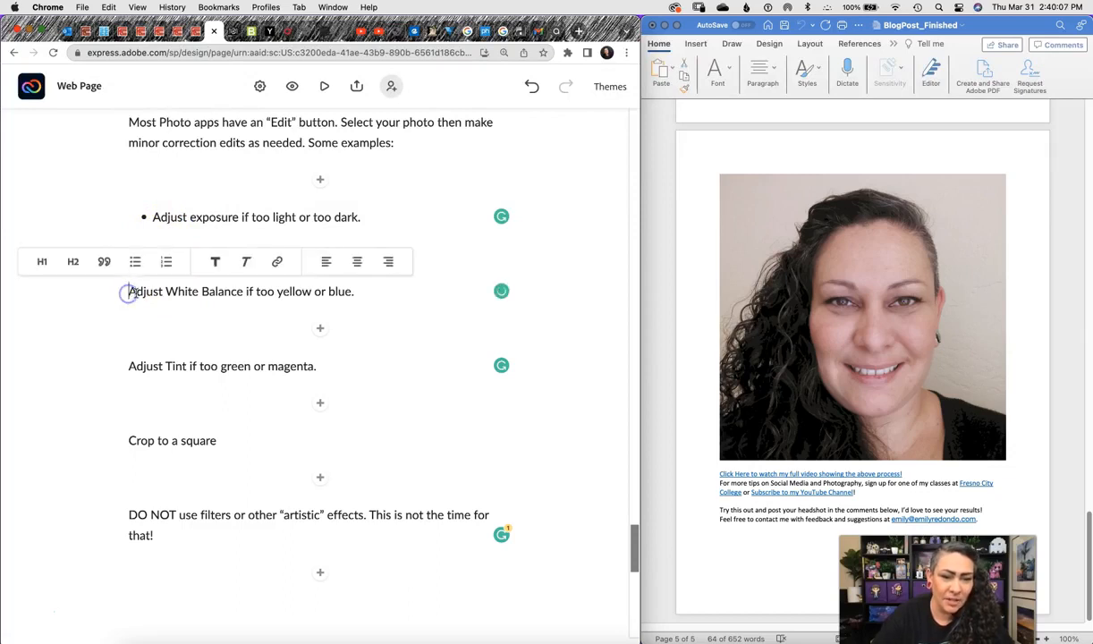
{"action": "key", "text": "BackSpace"}
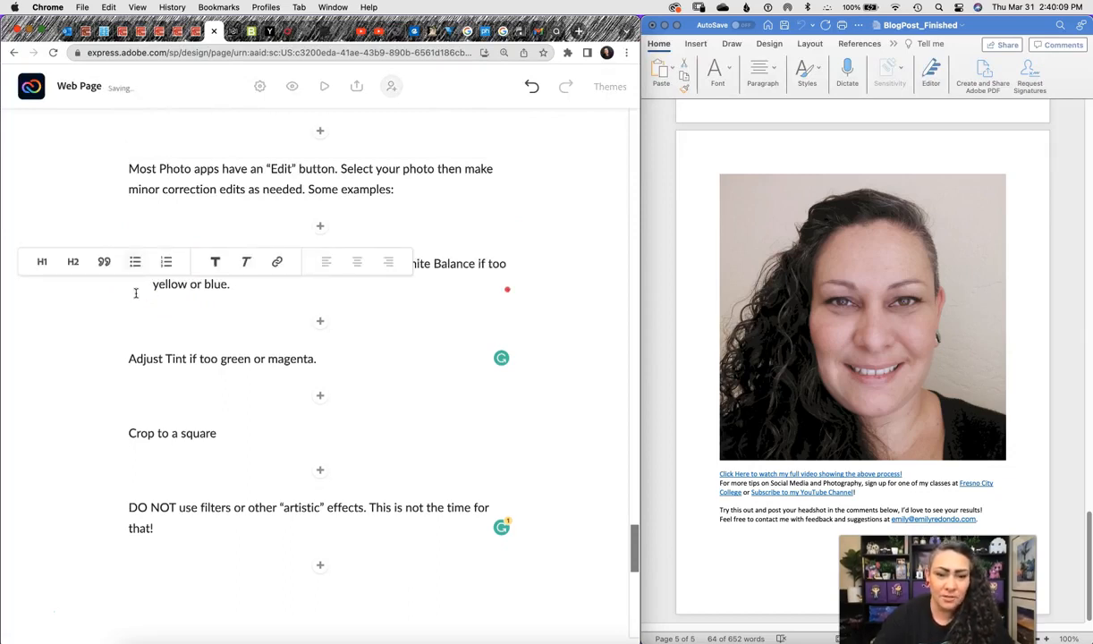
{"action": "left_click", "coordinate": [496, 203]}
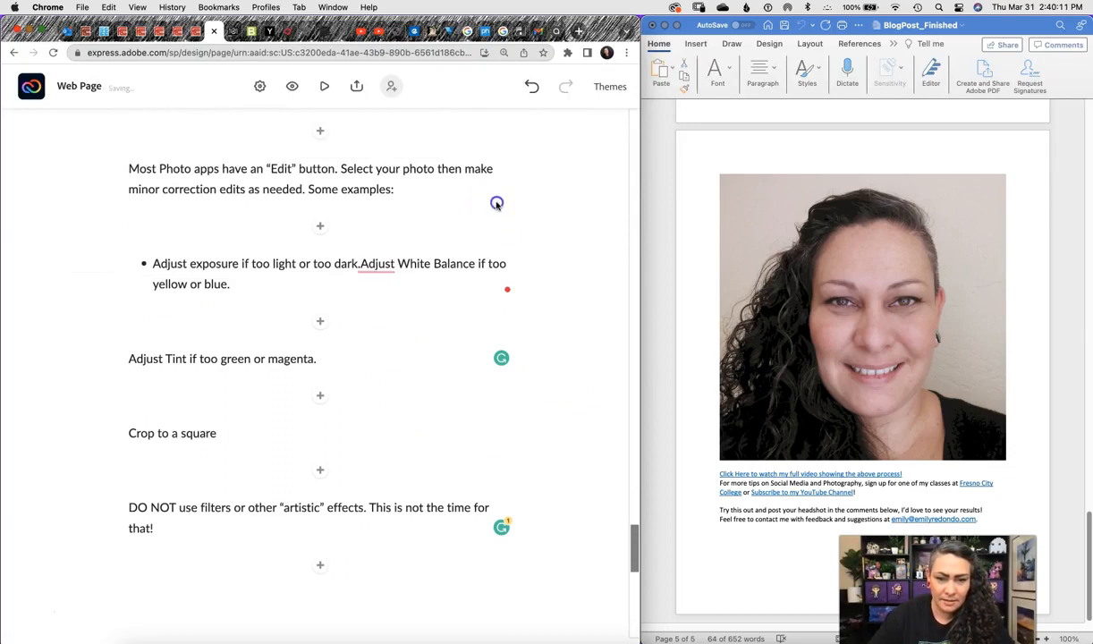
{"action": "left_click", "coordinate": [362, 264]}
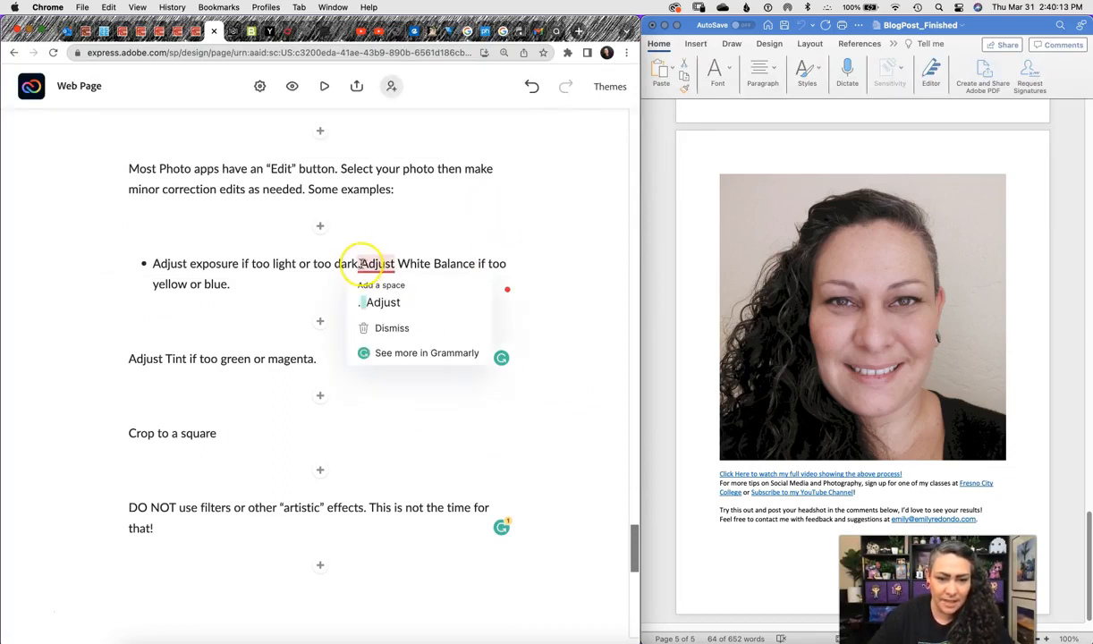
{"action": "left_click", "coordinate": [361, 263]}
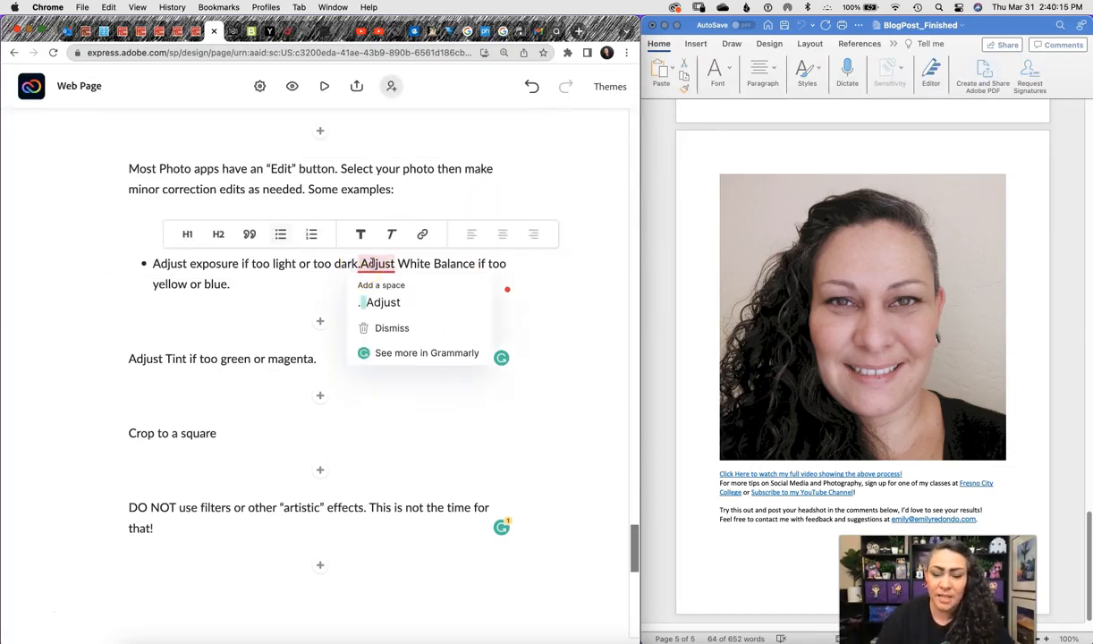
{"action": "key", "text": "Return"}
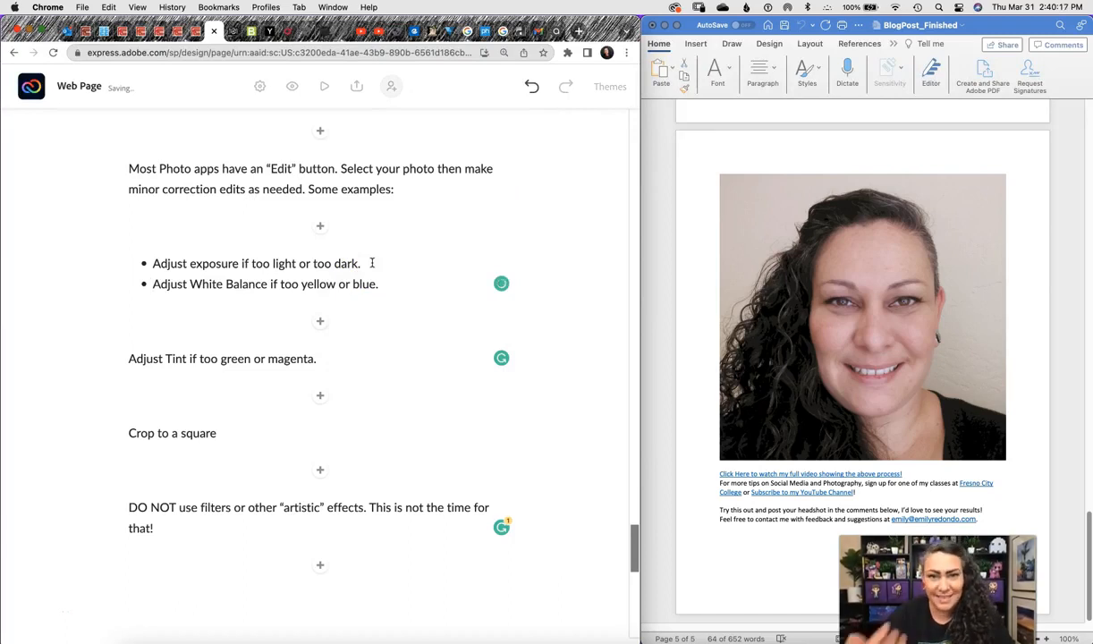
Merge the "Adjust Tint if too green or magenta." and "Crop to a square" paragraphs into the list as separate bullets
{"action": "left_click", "coordinate": [128, 359]}
{"action": "key", "text": "BackSpace"}
{"action": "left_click", "coordinate": [128, 422]}
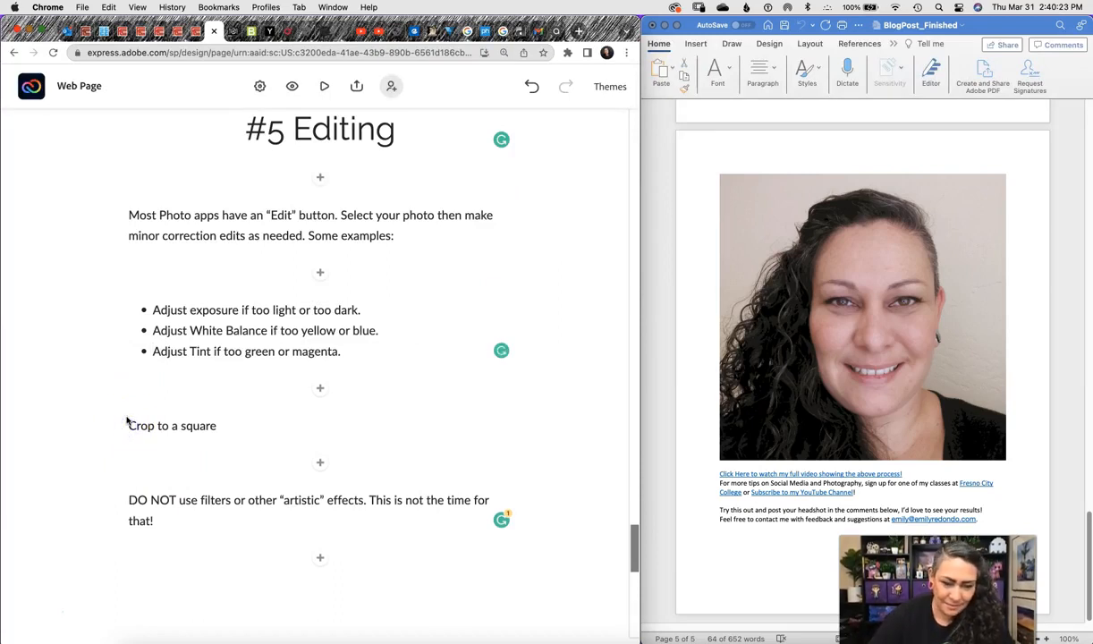
{"action": "left_click", "coordinate": [130, 426]}
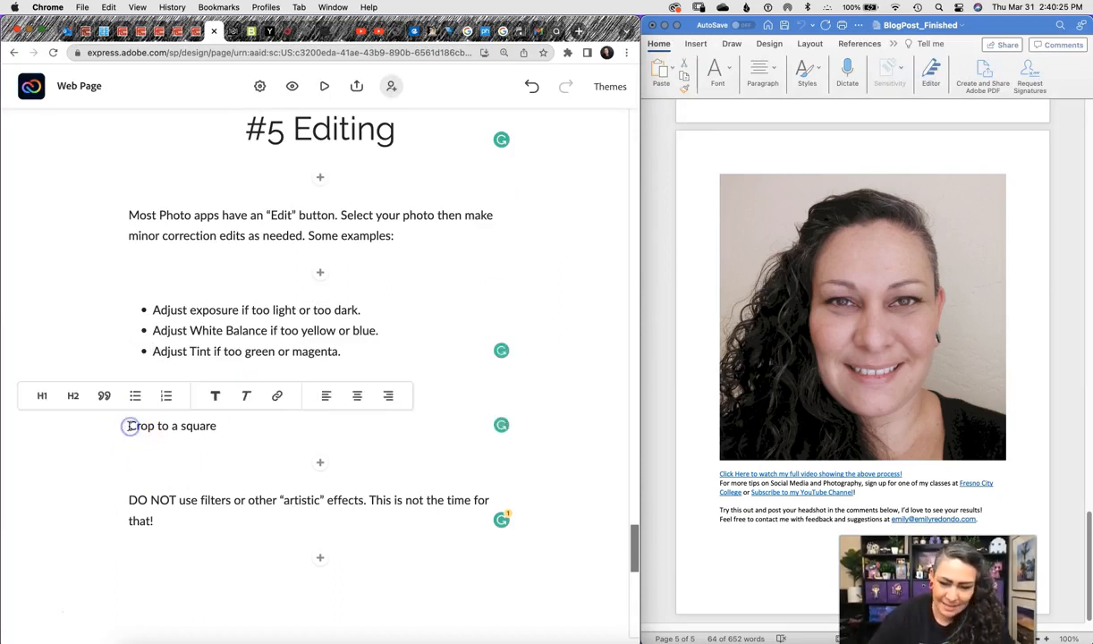
{"action": "key", "text": "BackSpace"}
{"action": "key", "text": "Return"}
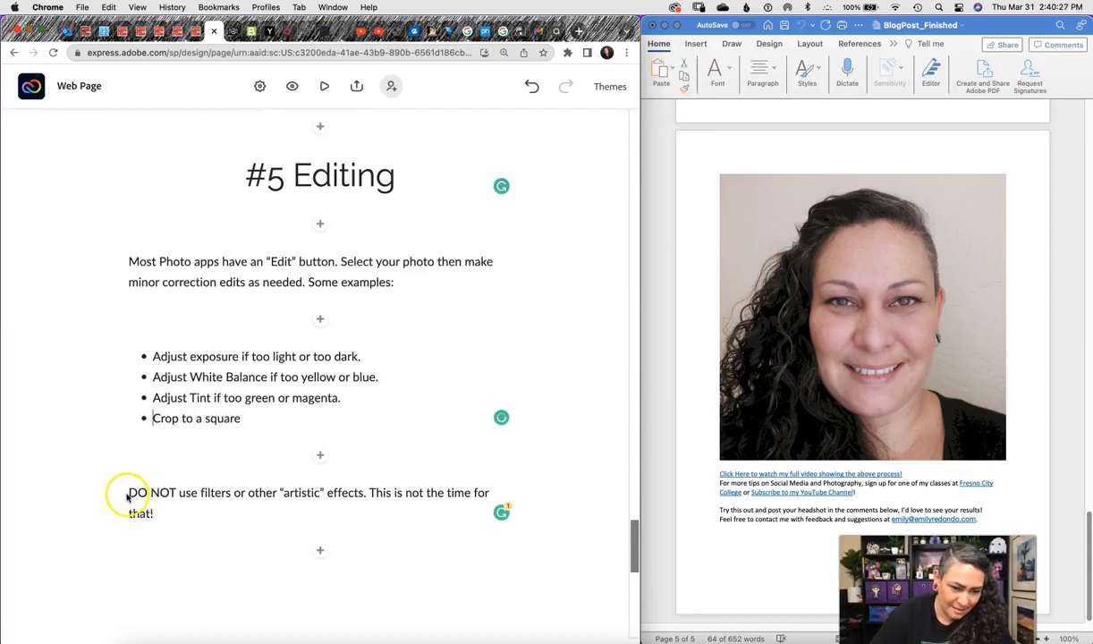
Merge the "DO NOT use filters or other 'artistic' effects" paragraph into the list as the last bullet
{"action": "left_click", "coordinate": [130, 492]}
{"action": "key", "text": "BackSpace"}
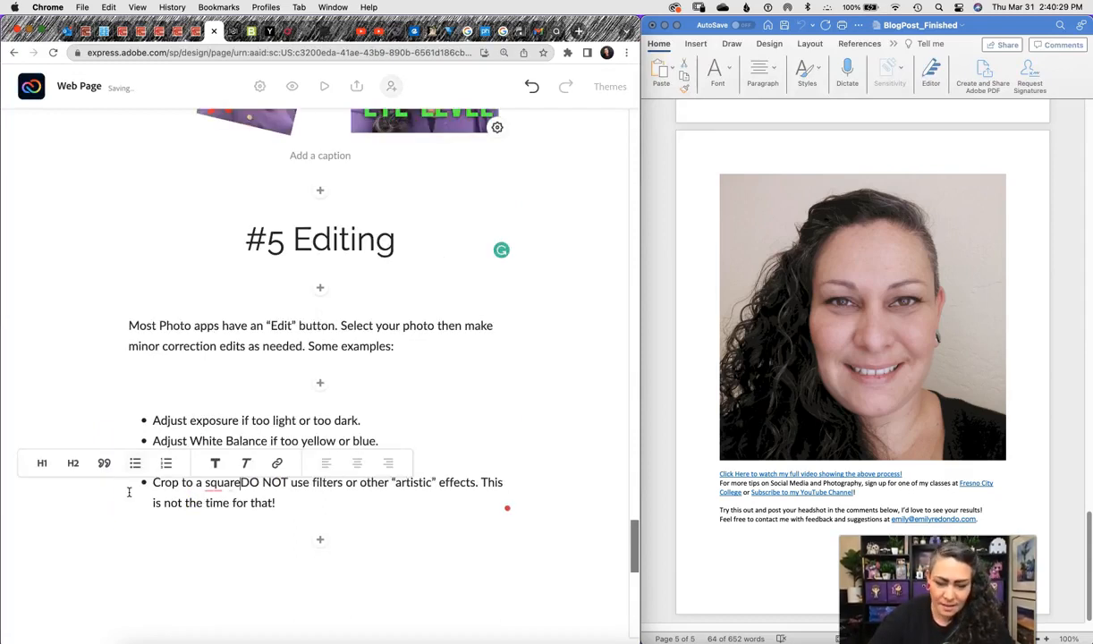
{"action": "key", "text": "Return"}
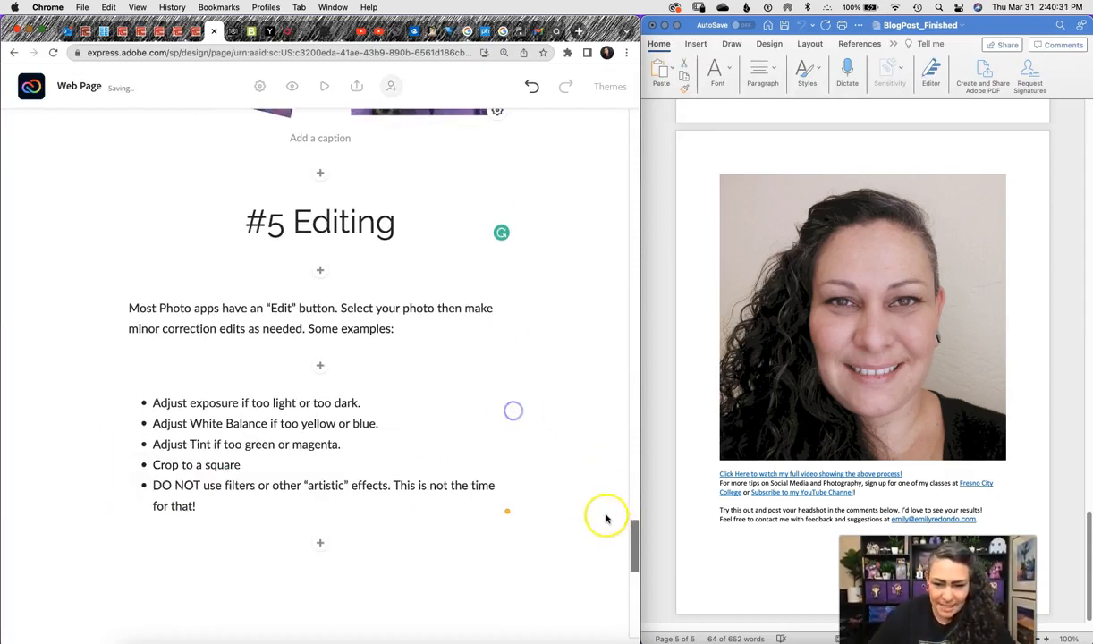
Check the end of the page below the editing list and widen the browser window to fill the screen
{"action": "left_click_drag", "start_coordinate": [632, 527], "coordinate": [634, 535]}
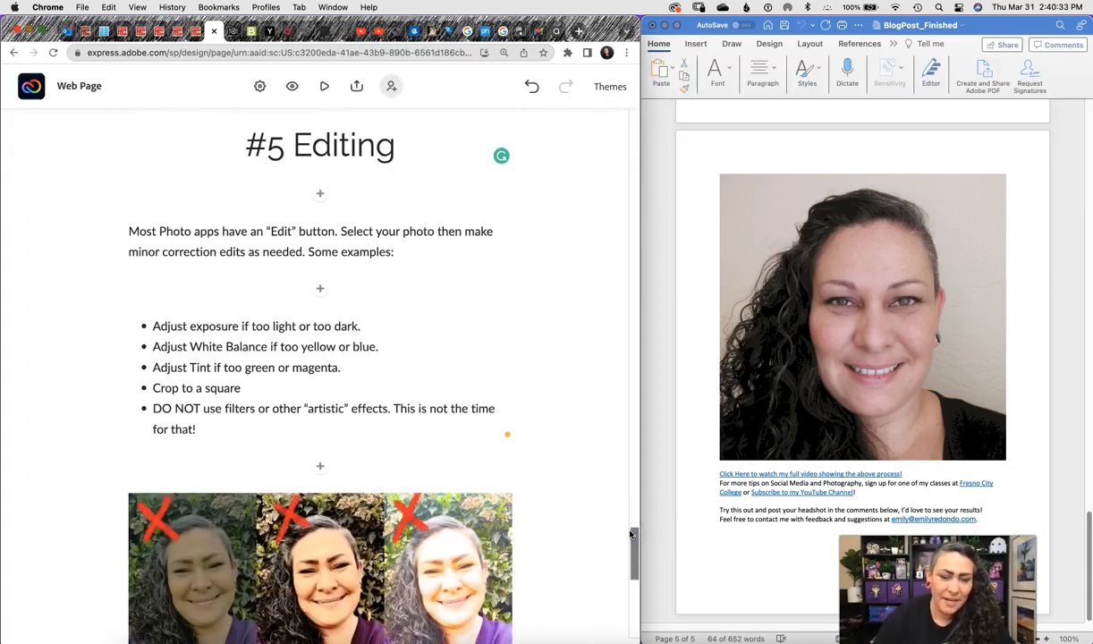
{"action": "scroll", "coordinate": [631, 534], "scroll_direction": "down", "scroll_amount": 10}
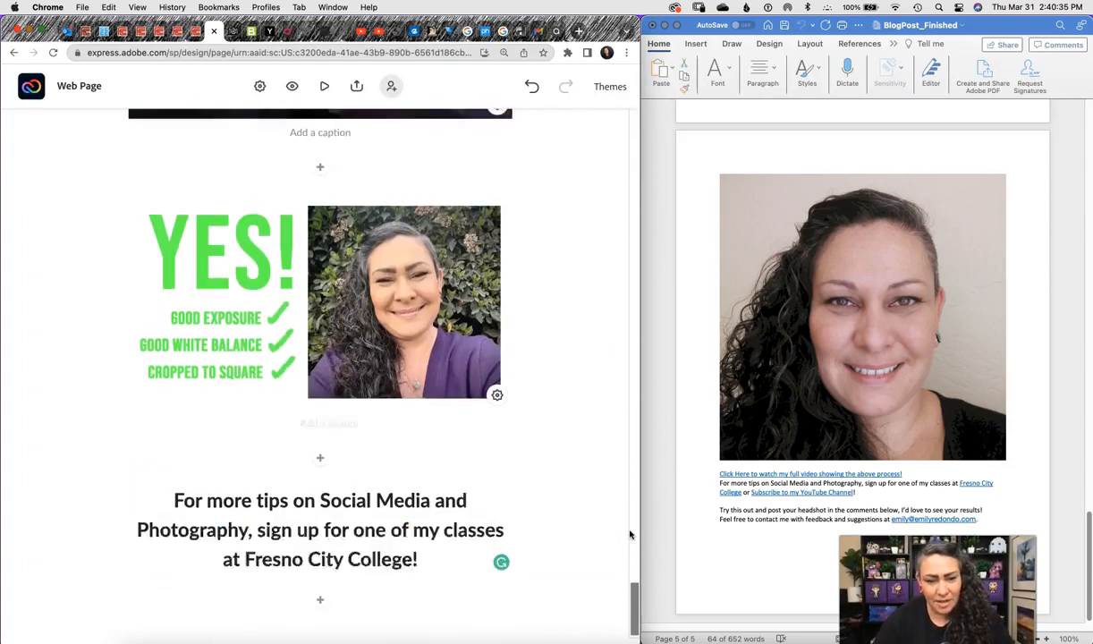
{"action": "left_click", "coordinate": [601, 379]}
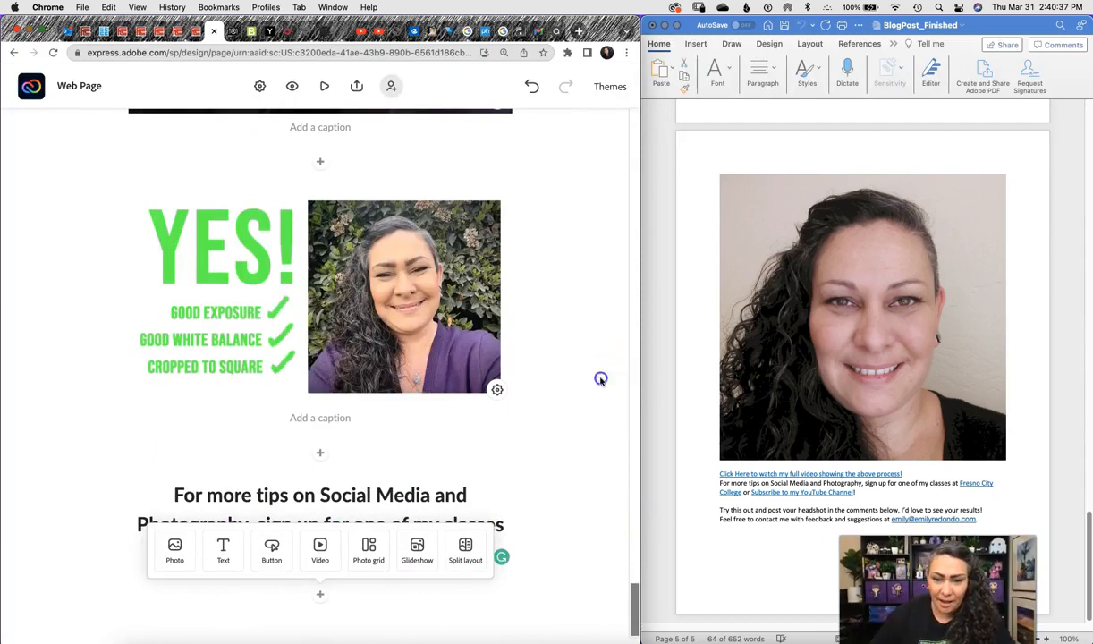
{"action": "left_click_drag", "start_coordinate": [683, 388], "coordinate": [1083, 412]}
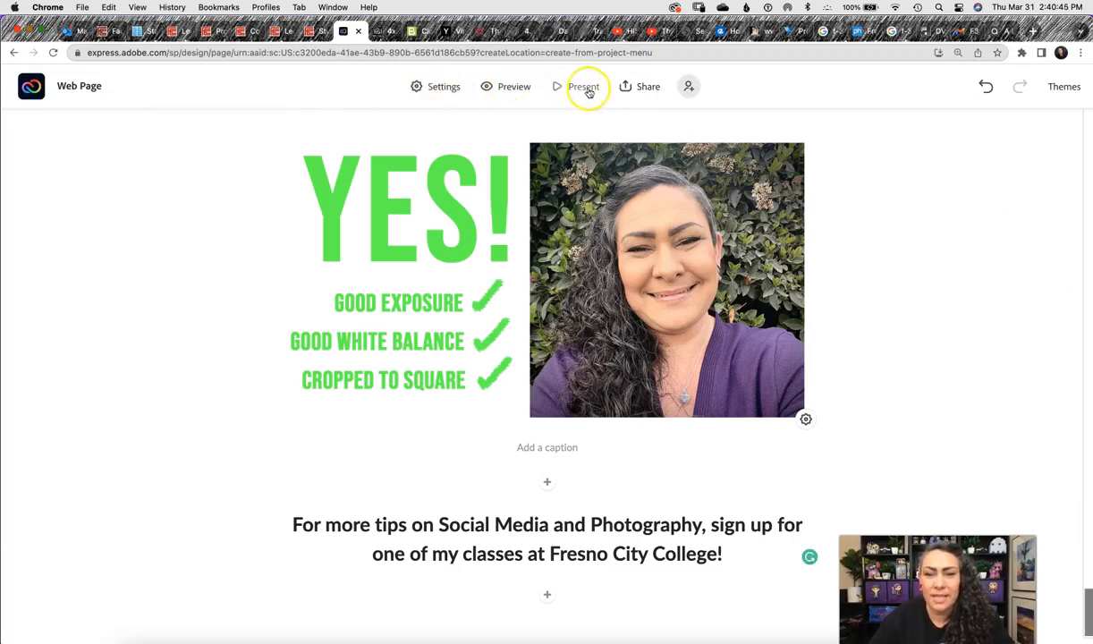
Preview the web page, look through it from the title image to the footer, and close the preview
{"action": "left_click", "coordinate": [503, 97]}
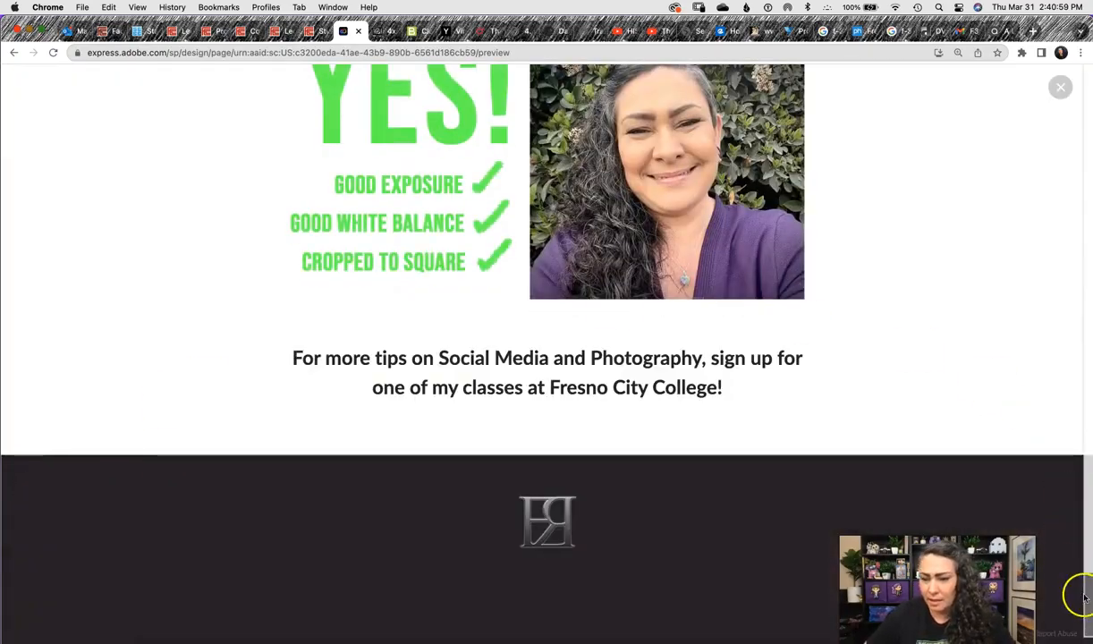
{"action": "left_click_drag", "start_coordinate": [1088, 588], "coordinate": [1086, 82]}
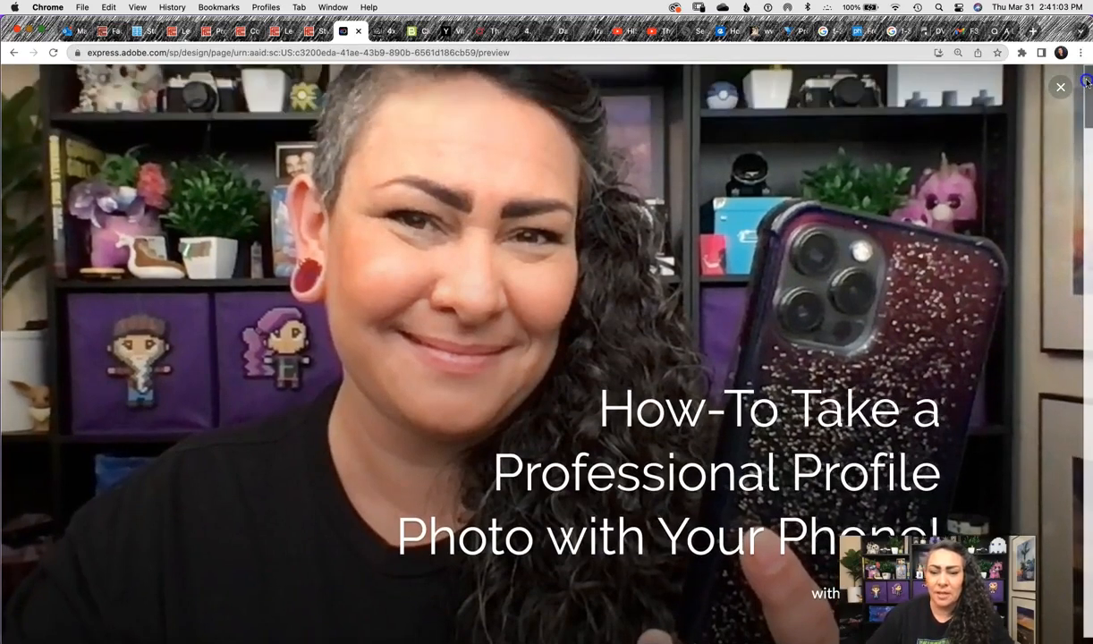
{"action": "left_click_drag", "start_coordinate": [1086, 81], "coordinate": [1089, 345]}
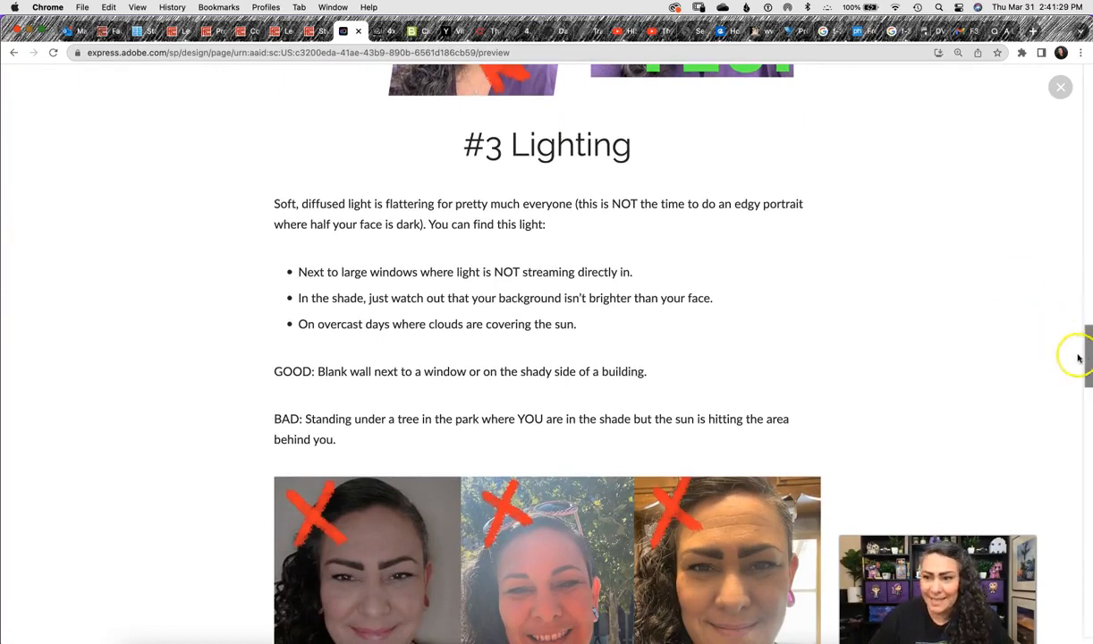
{"action": "left_click_drag", "start_coordinate": [1088, 345], "coordinate": [1084, 589]}
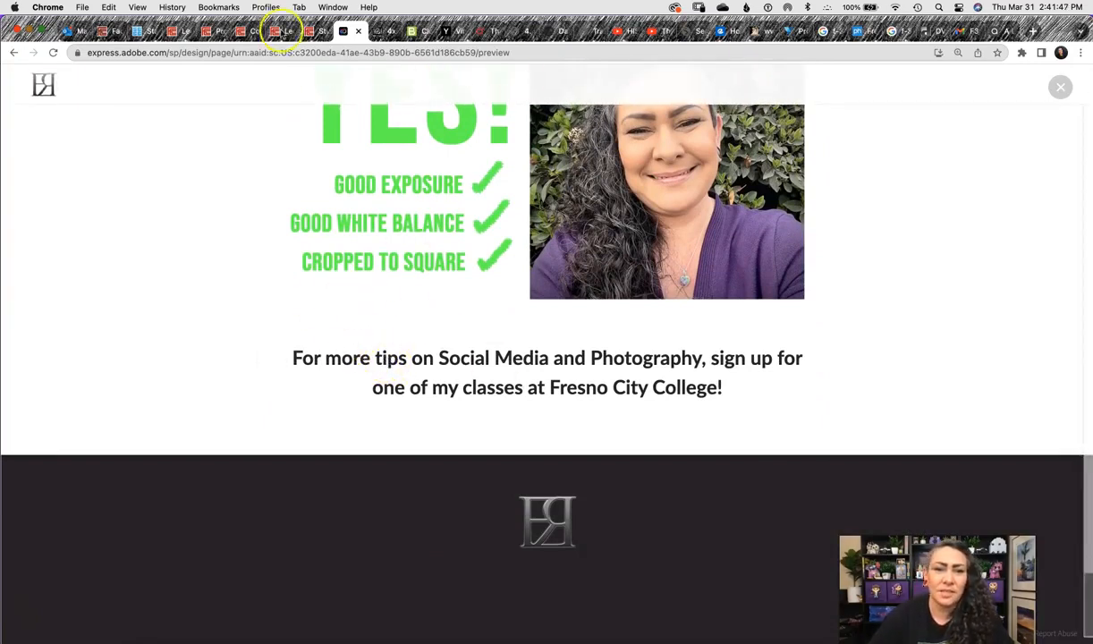
{"action": "left_click", "coordinate": [1062, 89]}
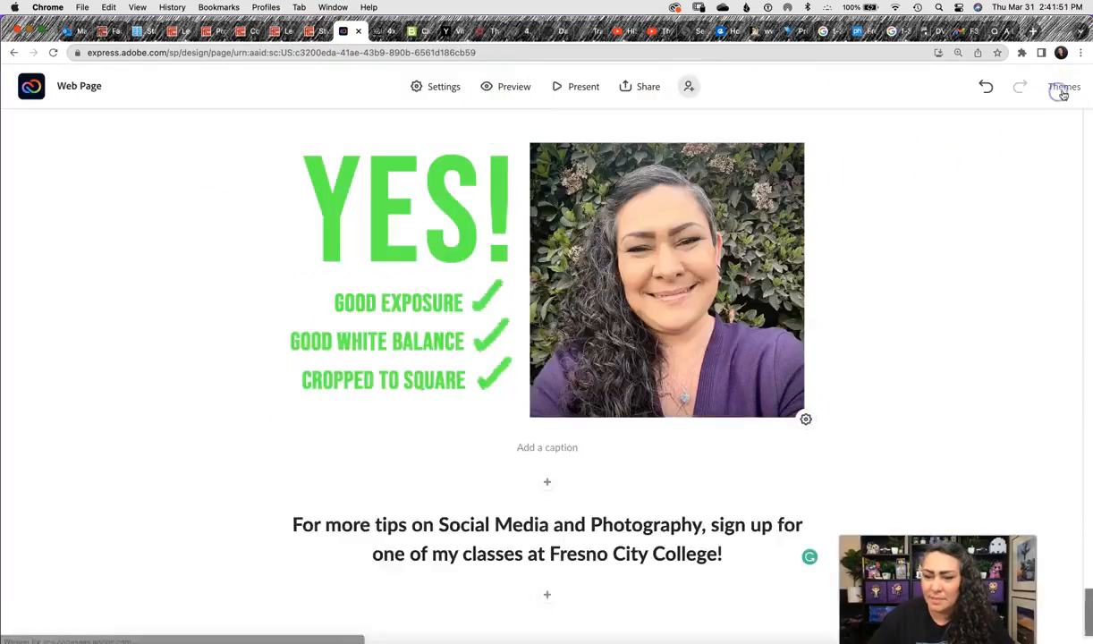
Make the "Adjust exposure if too light or too dark." bullet under "#5 Editing" bold and try to apply italics to it
{"action": "left_click", "coordinate": [437, 523]}
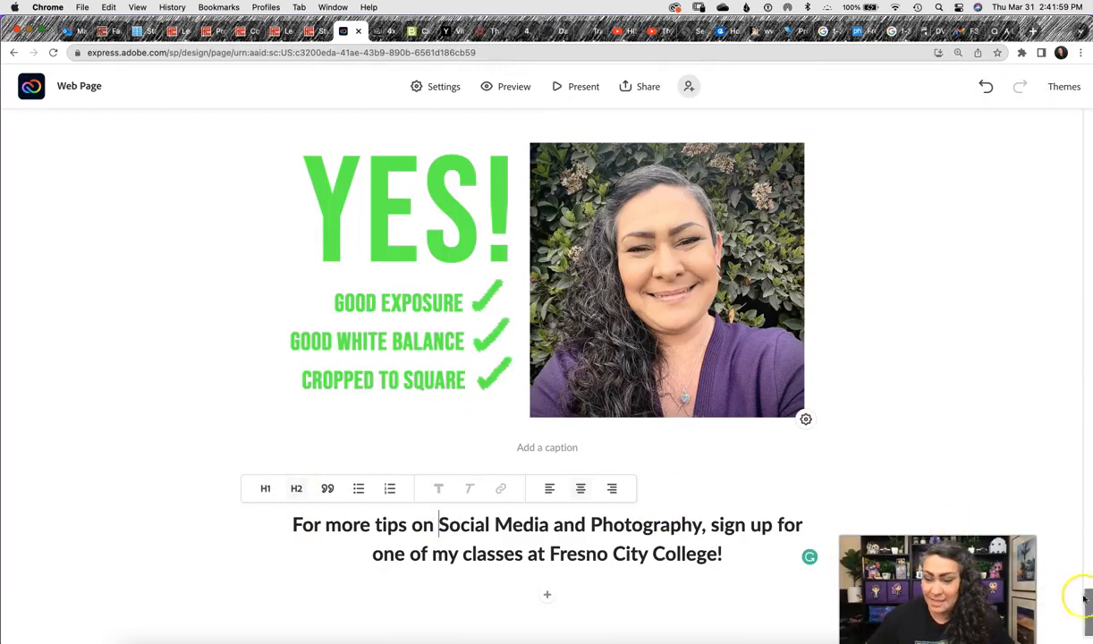
{"action": "left_click_drag", "start_coordinate": [1088, 575], "coordinate": [1088, 518]}
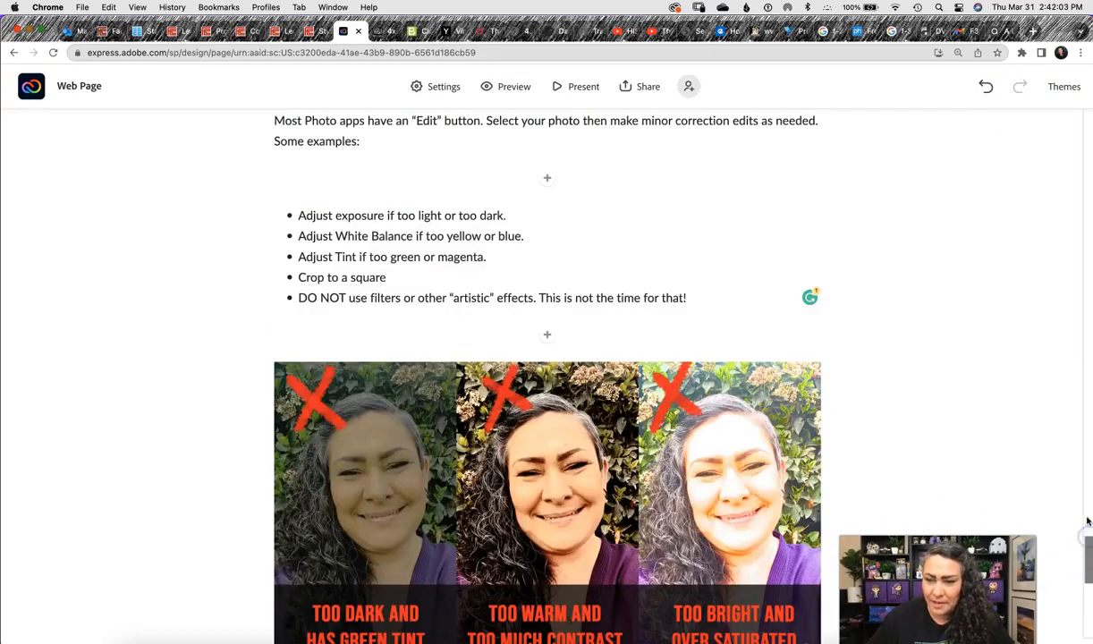
{"action": "left_click_drag", "start_coordinate": [298, 215], "coordinate": [517, 222]}
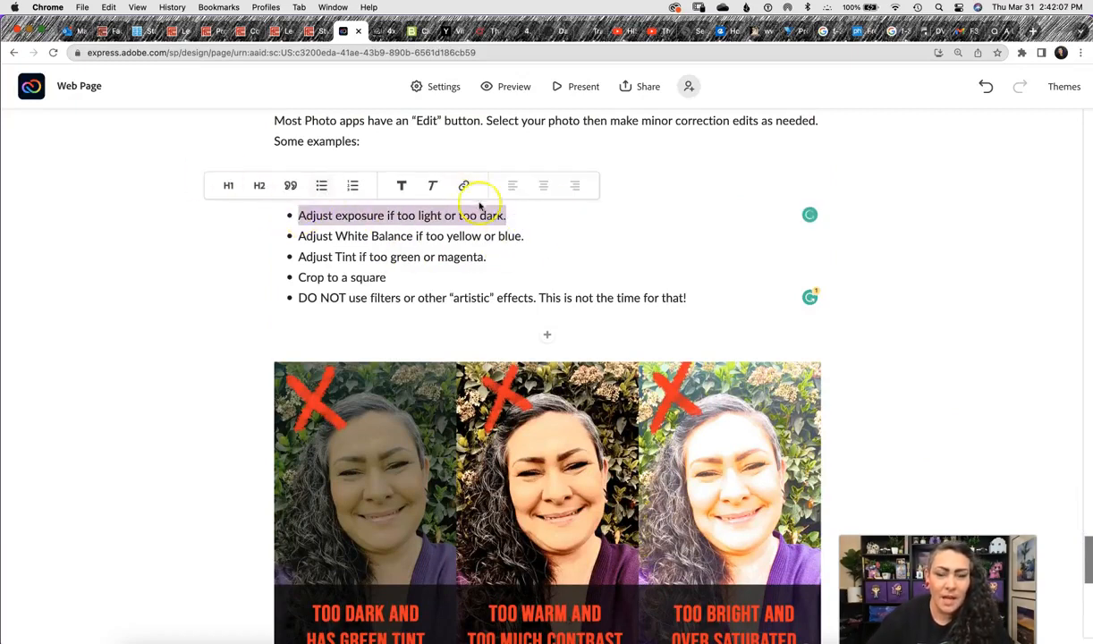
{"action": "left_click", "coordinate": [394, 189]}
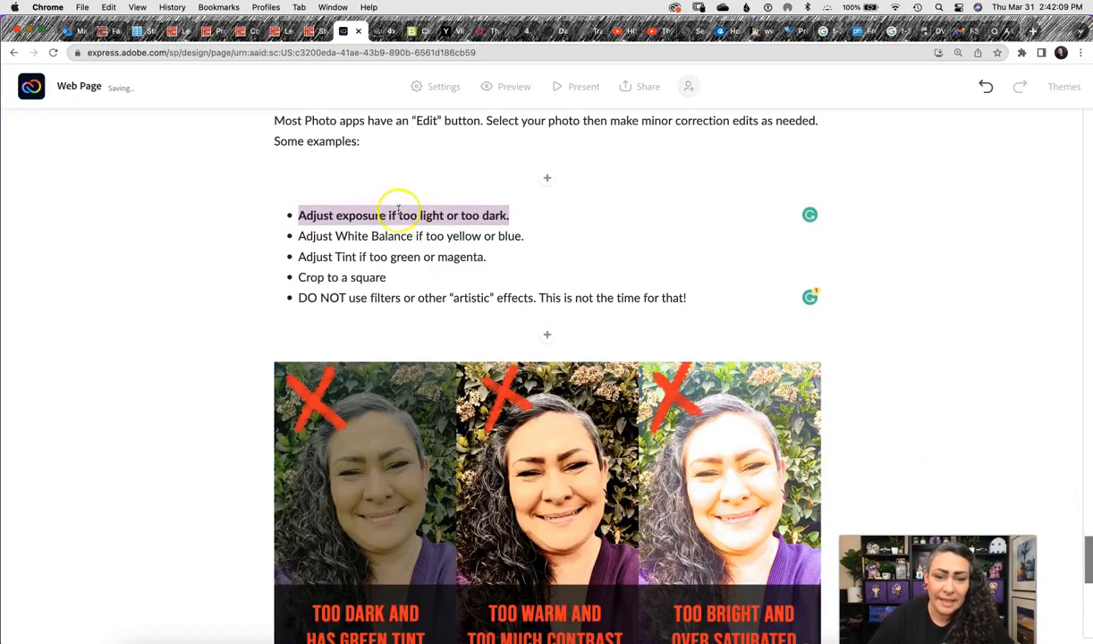
{"action": "left_click", "coordinate": [402, 216]}
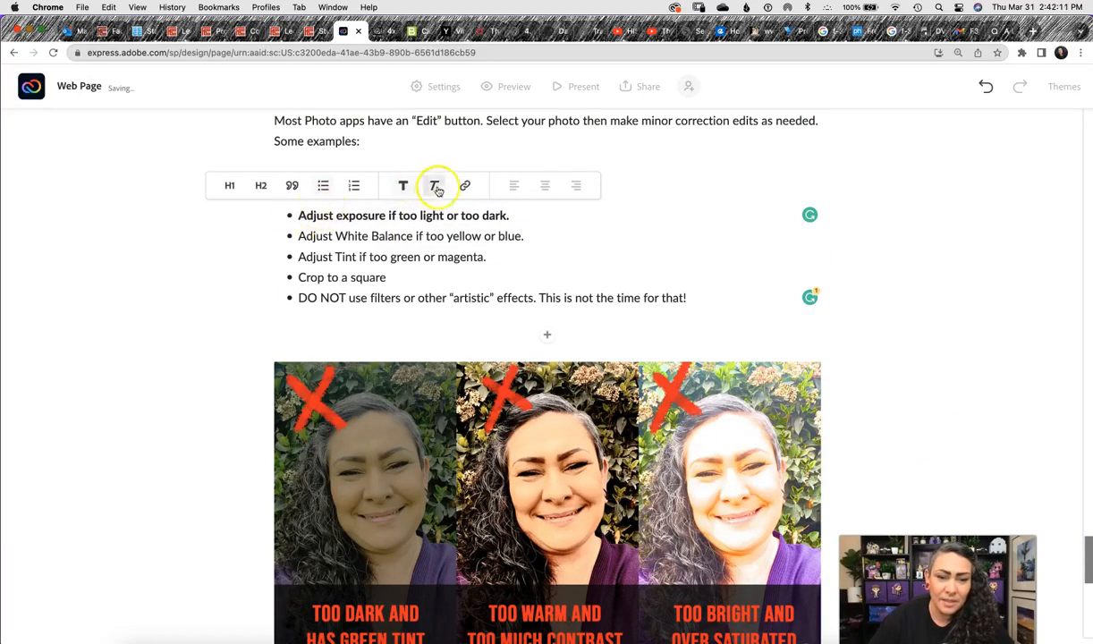
{"action": "left_click", "coordinate": [436, 187]}
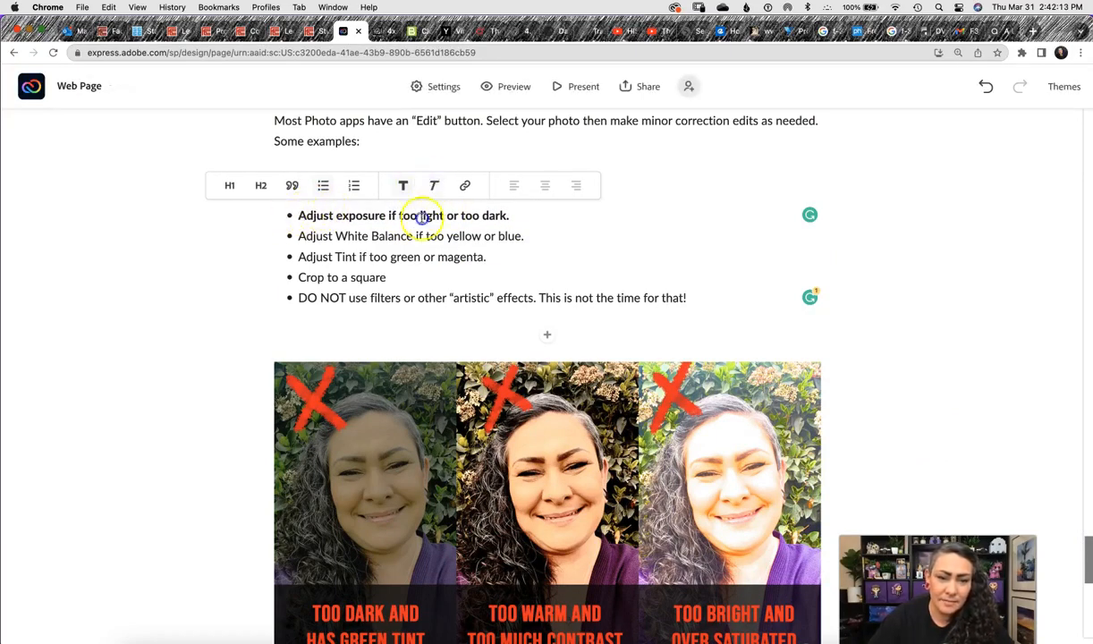
Italicize the bold "Adjust exposure if too light or too dark." bullet, and return it to plain text without bold or italics
{"action": "left_click_drag", "start_coordinate": [511, 217], "coordinate": [337, 217]}
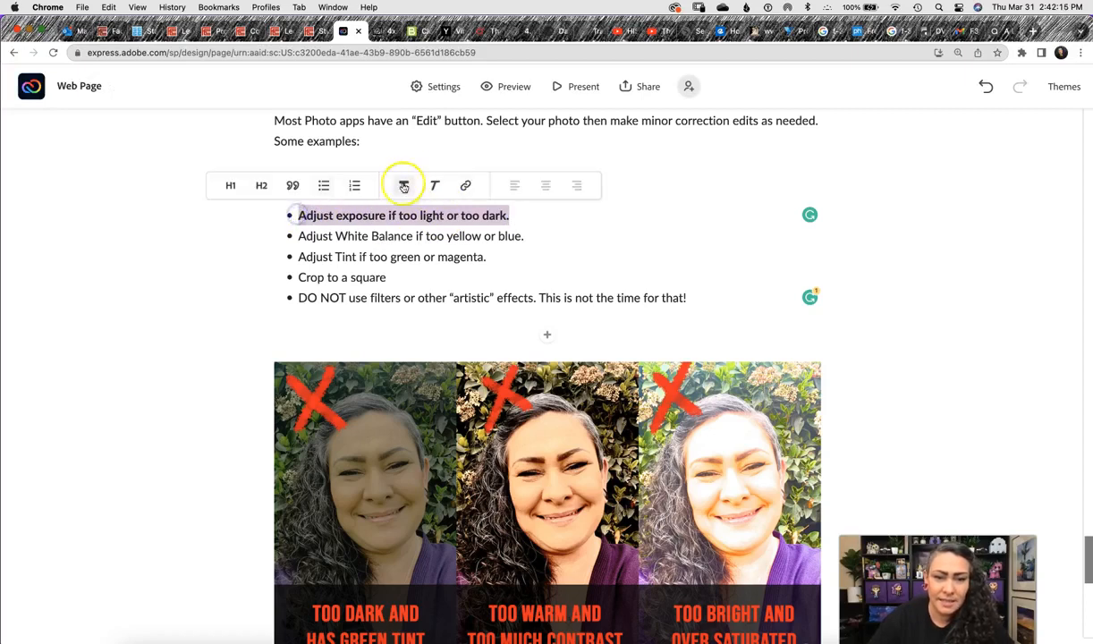
{"action": "left_click", "coordinate": [403, 185]}
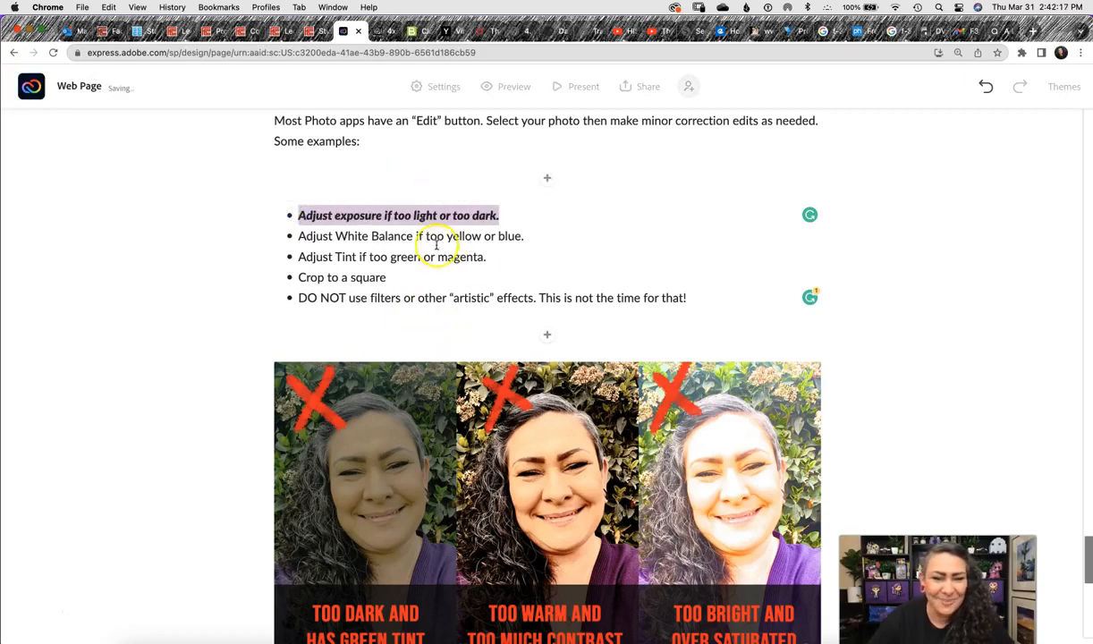
{"action": "left_click", "coordinate": [361, 215]}
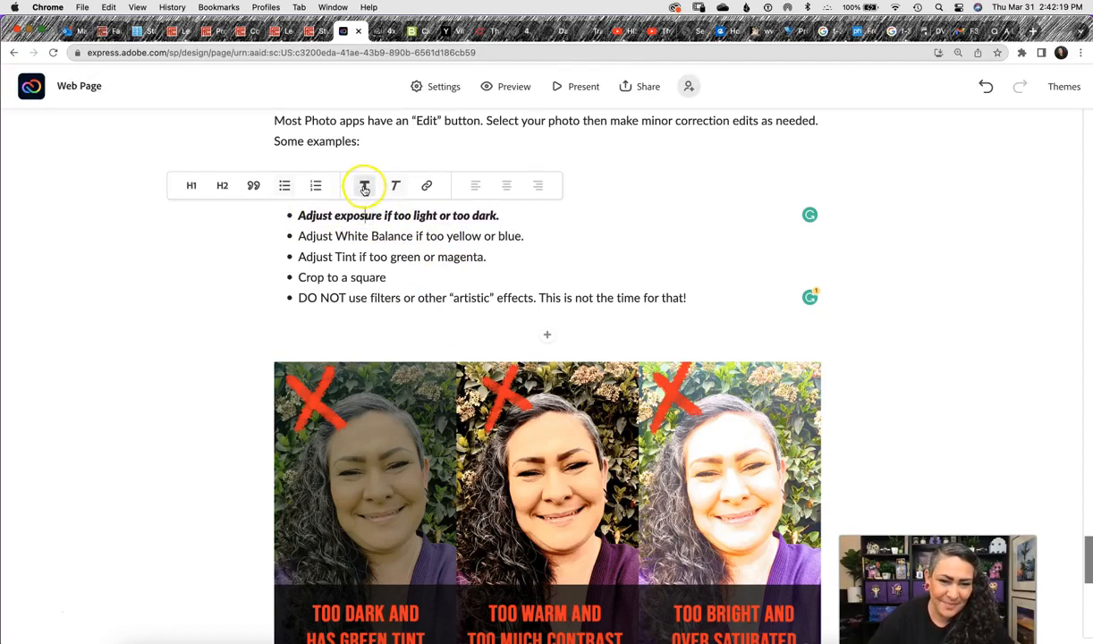
{"action": "mouse_move", "coordinate": [292, 216]}
{"action": "left_mouse_down"}
{"action": "mouse_move", "coordinate": [500, 219]}
{"action": "mouse_move", "coordinate": [292, 215]}
{"action": "left_mouse_up"}
{"action": "left_click", "coordinate": [516, 217]}
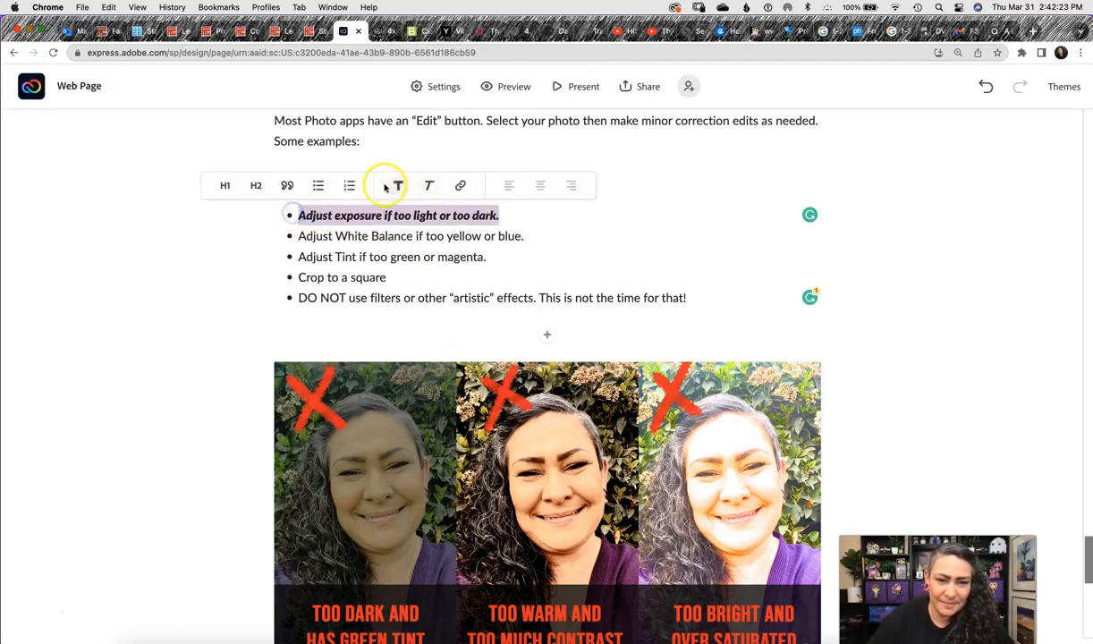
{"action": "left_click", "coordinate": [394, 180]}
{"action": "left_click_drag", "start_coordinate": [497, 218], "coordinate": [329, 223]}
{"action": "left_click", "coordinate": [425, 185]}
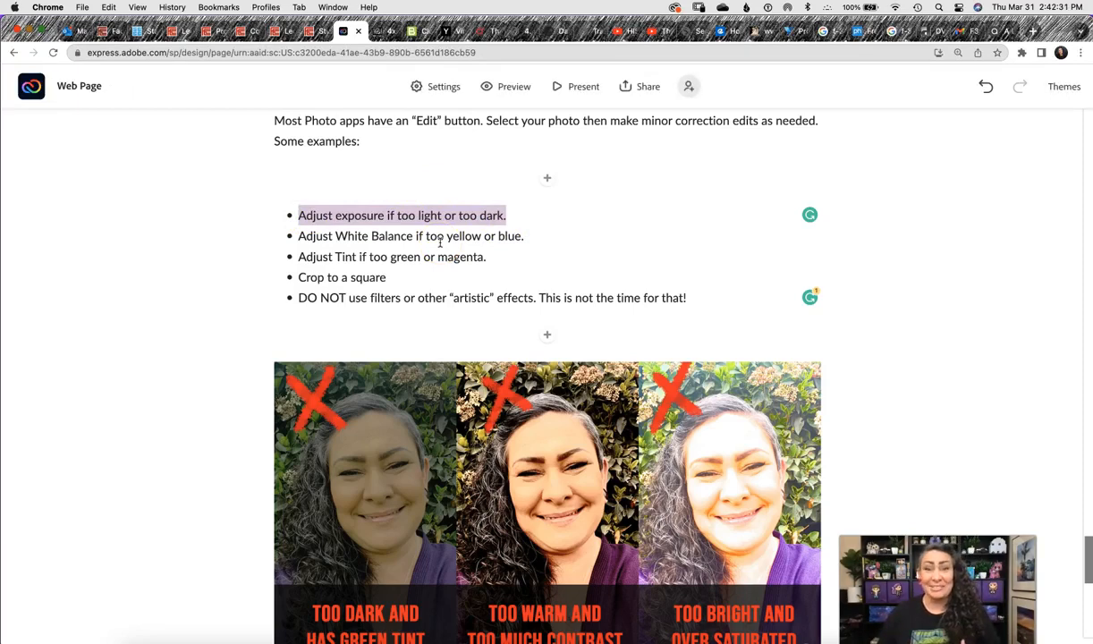
Open the settings for publishing the page with a share link and set the story's category to Education
{"action": "left_click", "coordinate": [637, 90]}
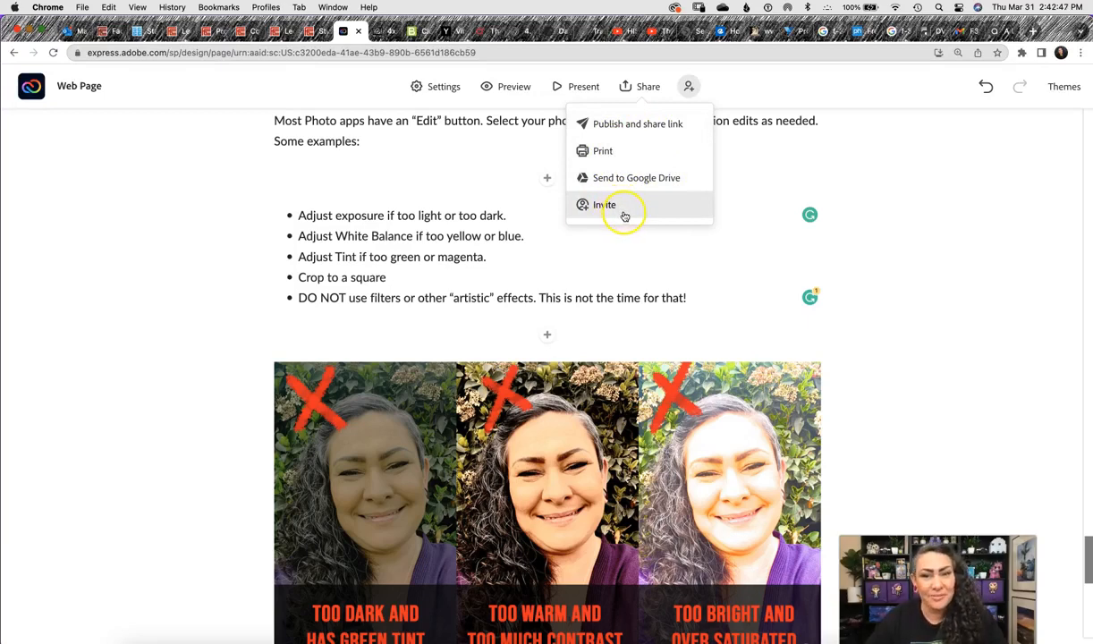
{"action": "left_click", "coordinate": [663, 127]}
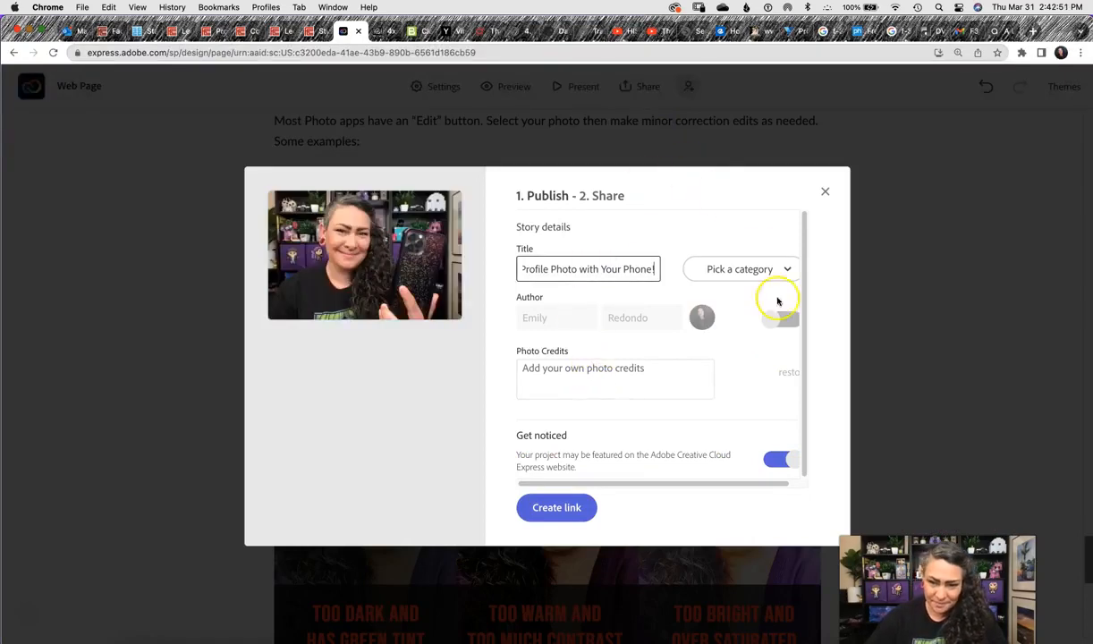
{"action": "left_click", "coordinate": [639, 182]}
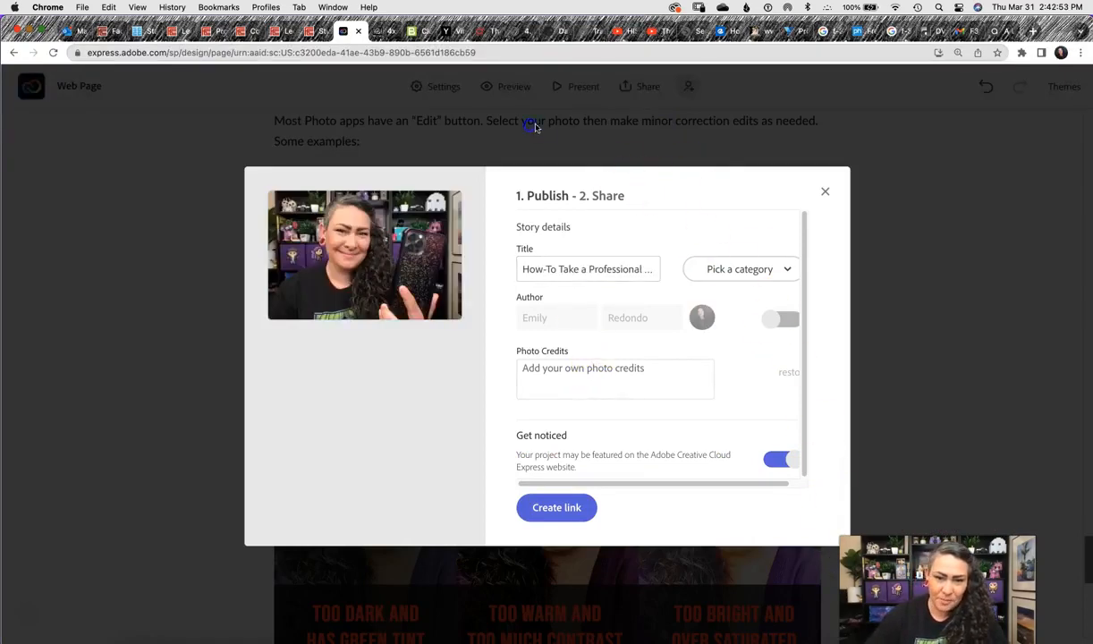
{"action": "left_click", "coordinate": [790, 271]}
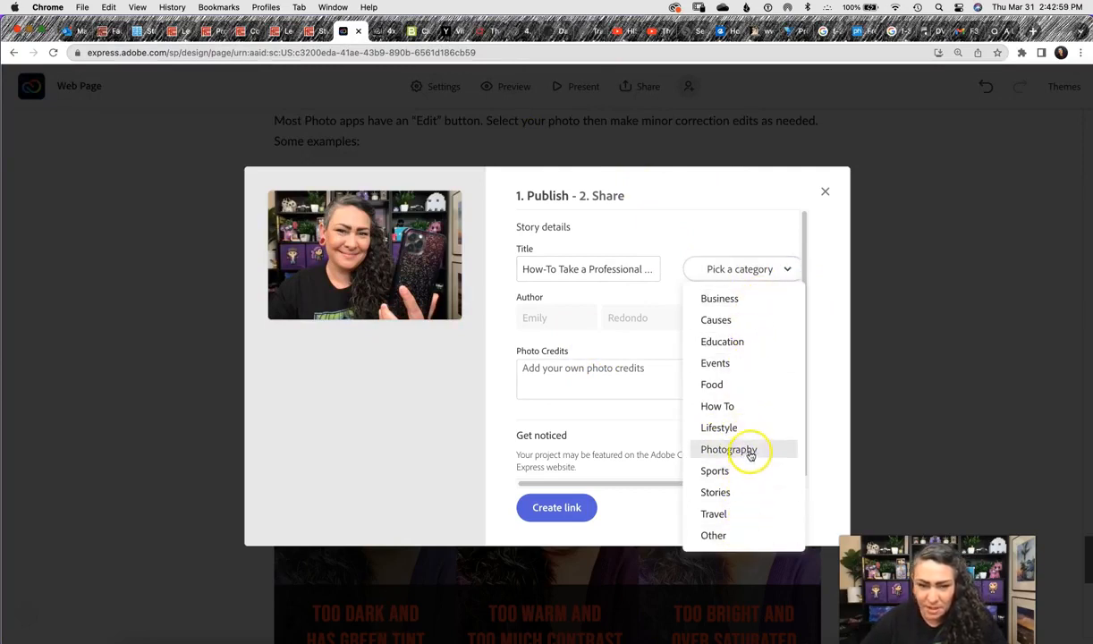
{"action": "left_click", "coordinate": [753, 343]}
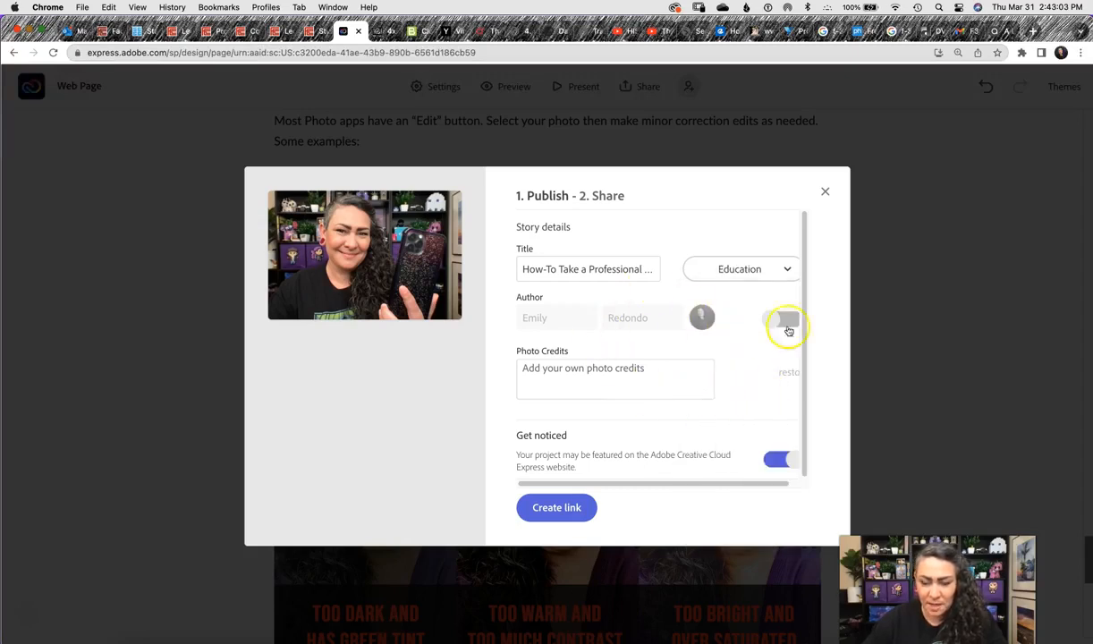
Turn on the author display and enter photo credits reading "All photos by" followed by the author's full name
{"action": "left_click", "coordinate": [791, 322]}
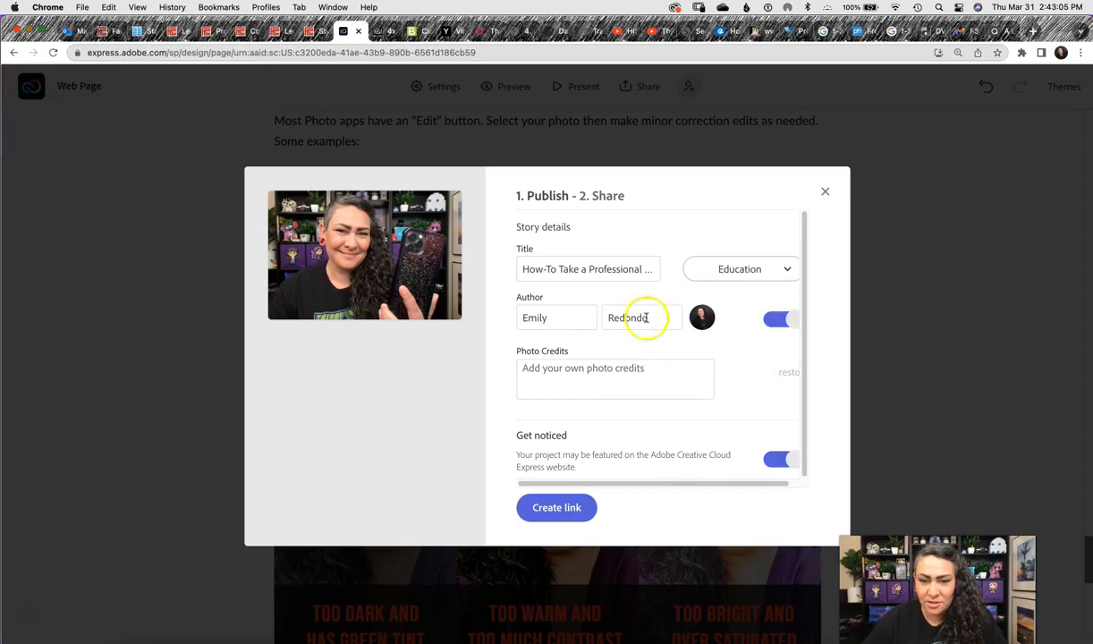
{"action": "left_click", "coordinate": [574, 369]}
{"action": "type", "text": "All photos by Emily Redondo"}
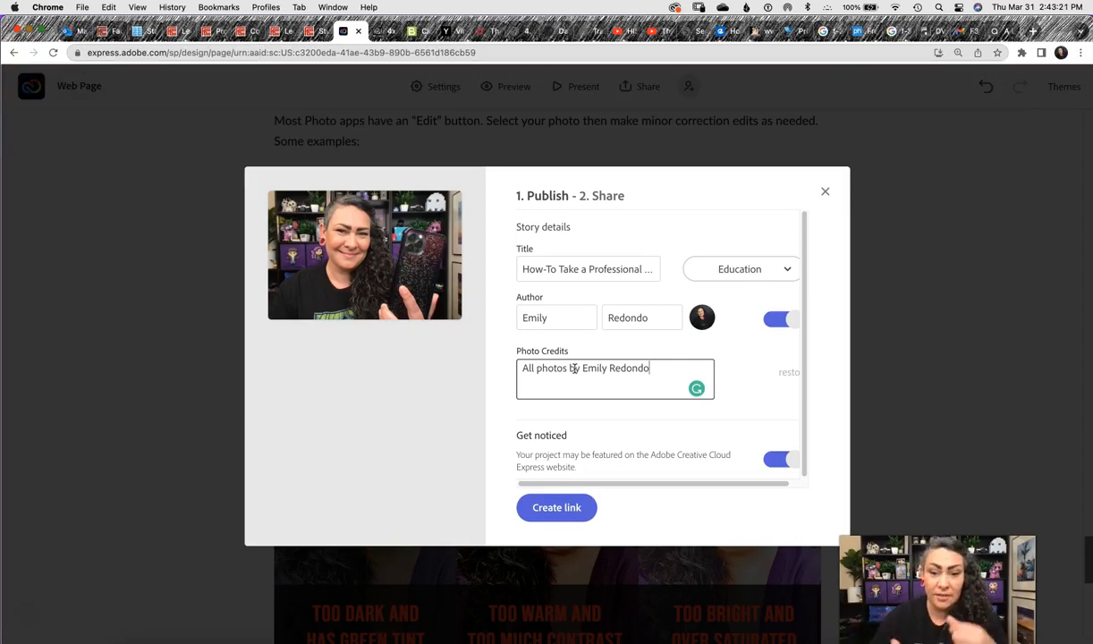
Turn off the "Get noticed" option for being featured on the Adobe website and create the page's shareable link
{"action": "left_click", "coordinate": [845, 497]}
{"action": "left_click", "coordinate": [784, 461]}
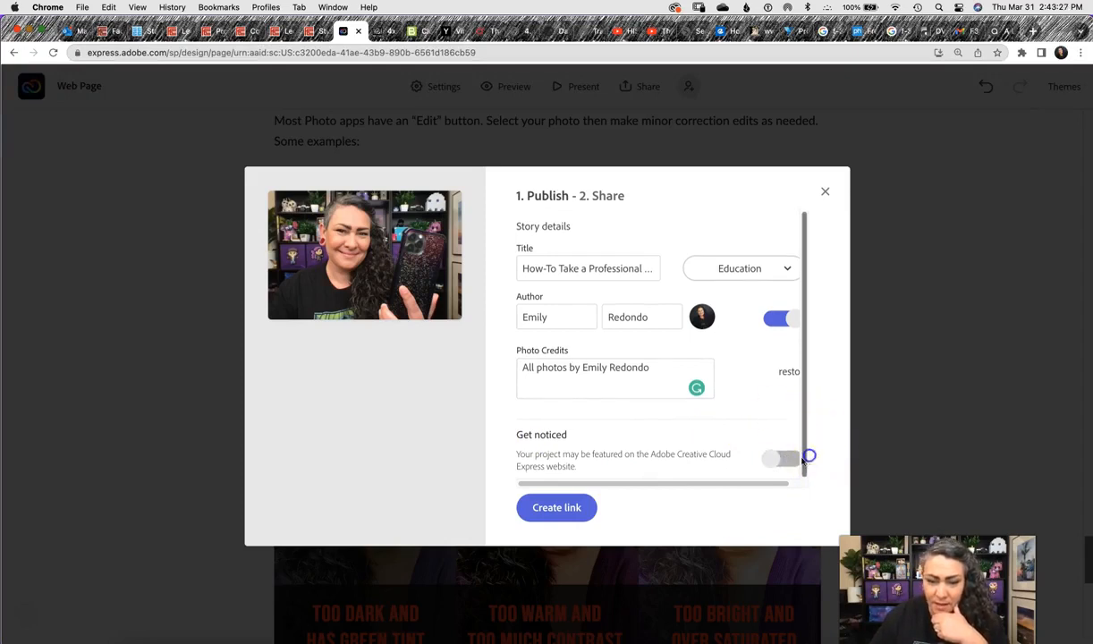
{"action": "left_click", "coordinate": [561, 509]}
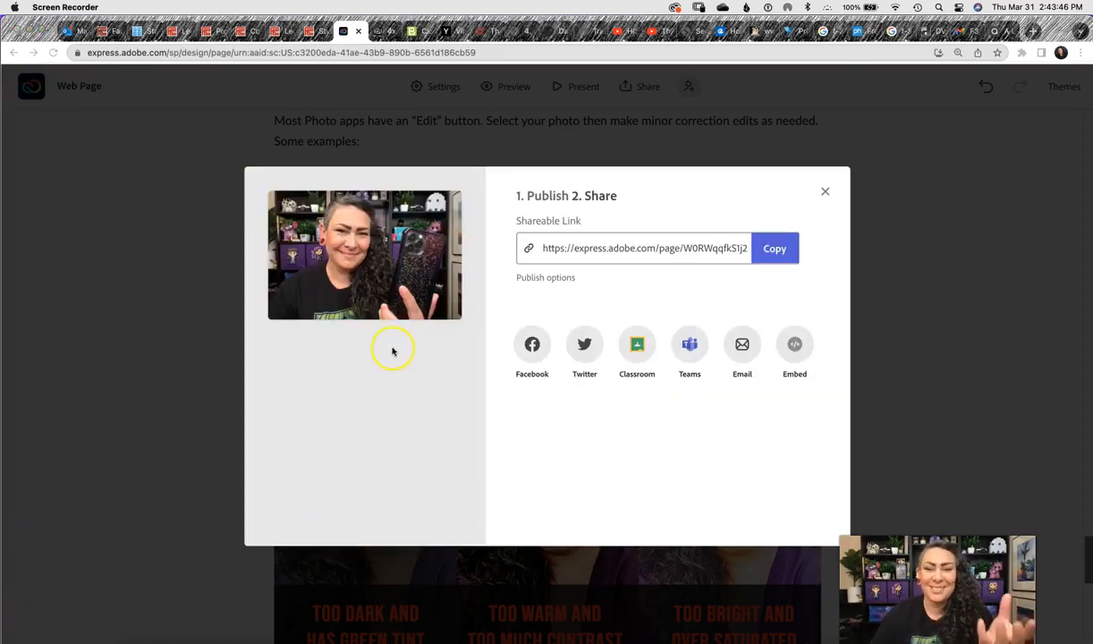
Copy the shareable link, open the published page in a new browser tab and look through it to the "#2 Location" section
{"action": "left_click", "coordinate": [776, 249]}
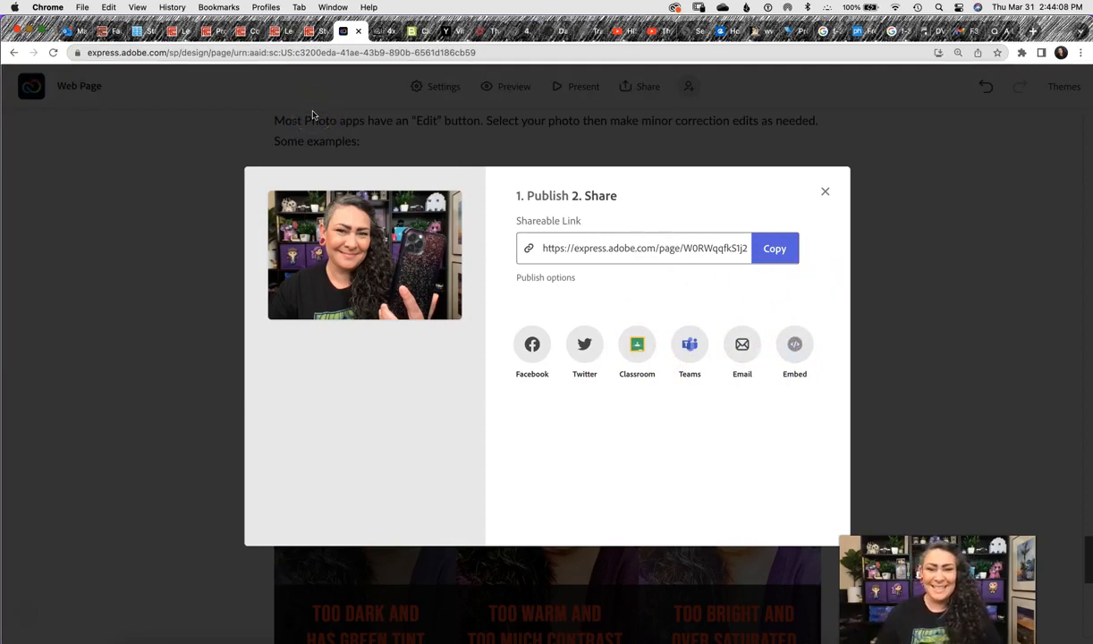
{"action": "left_click", "coordinate": [1033, 32]}
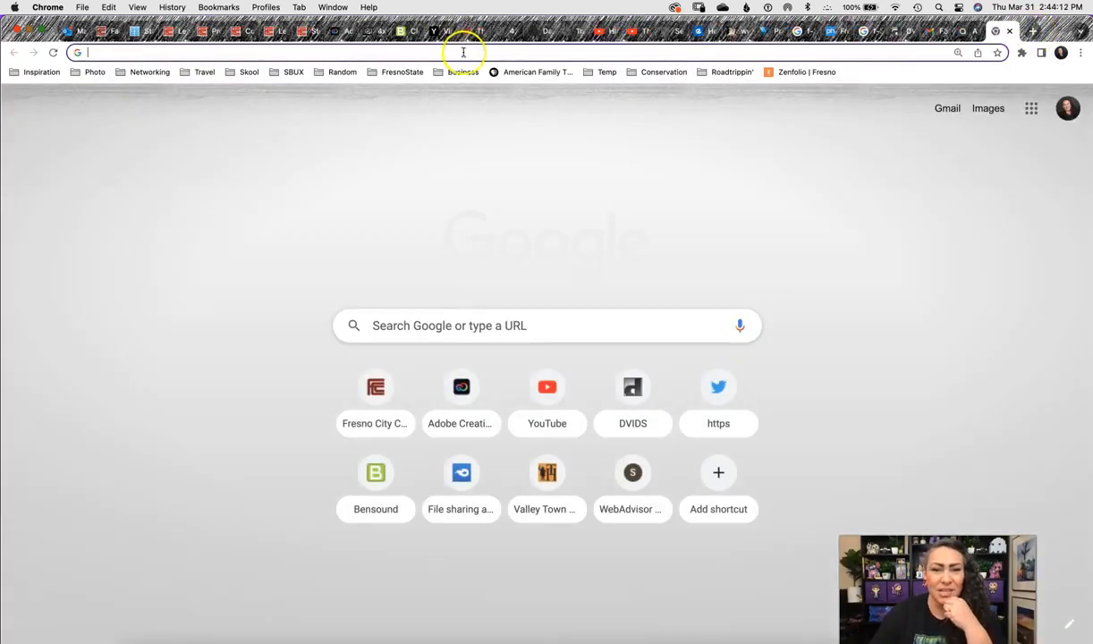
{"action": "left_click", "coordinate": [463, 52]}
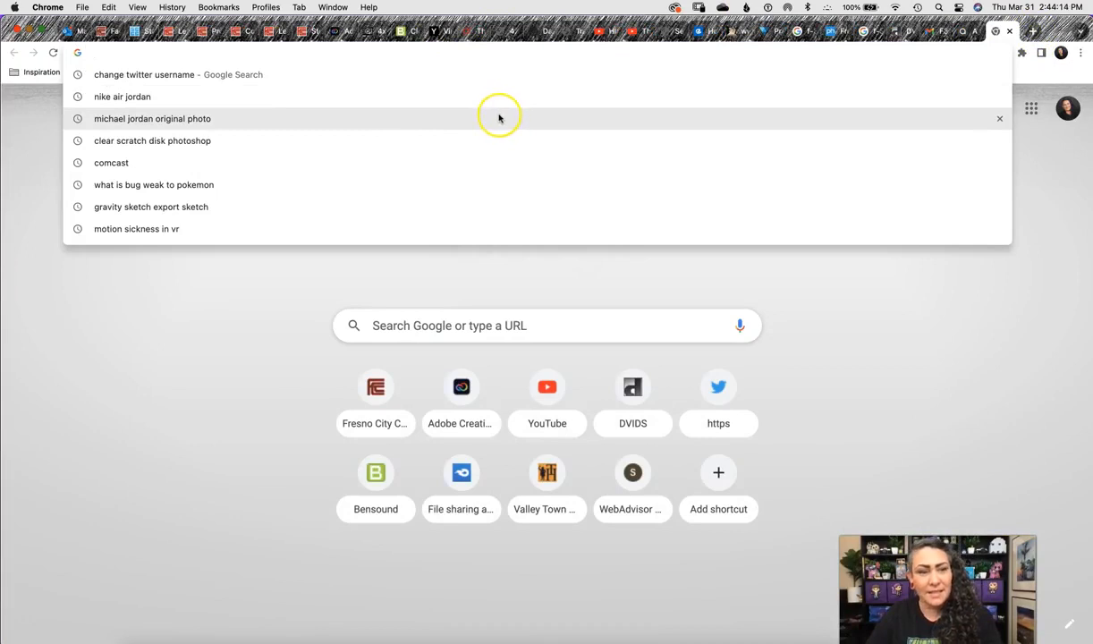
{"action": "key", "text": "super+v"}
{"action": "key", "text": "Return"}
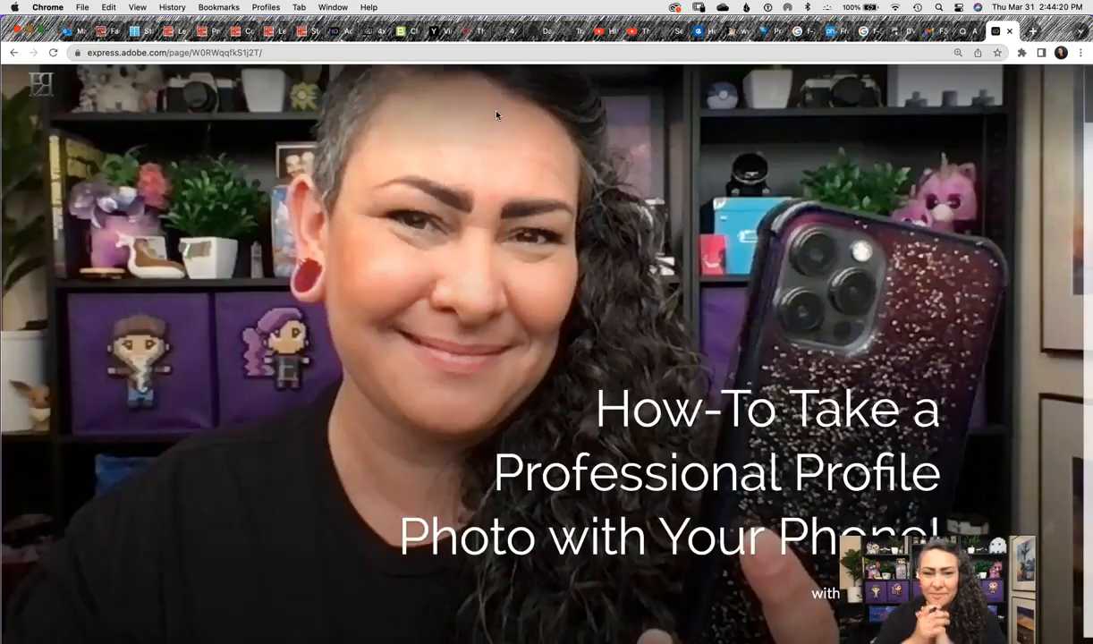
{"action": "left_click_drag", "start_coordinate": [1087, 98], "coordinate": [1086, 256]}
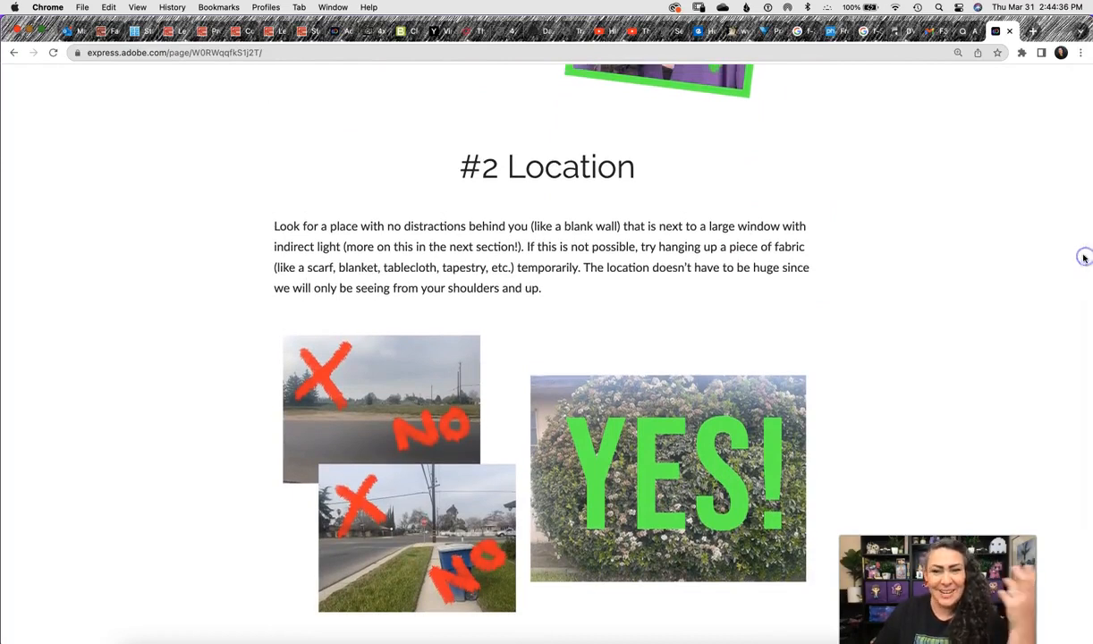